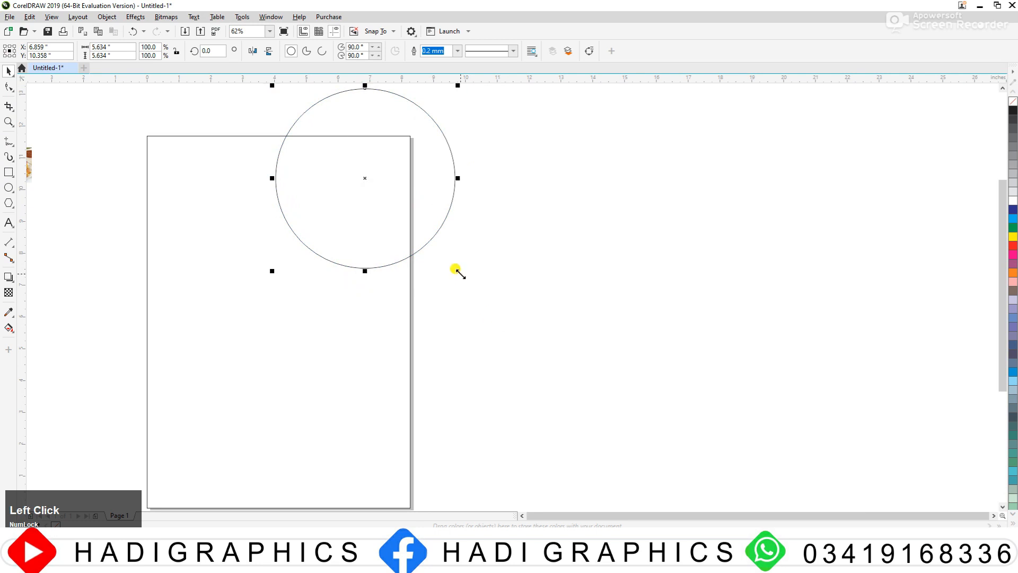
Step: Enlarge the circle over the page's top-right corner to about 7.29 inches across and fill it white
drag(460, 274, 482, 299)
drag(379, 205, 364, 230)
drag(364, 235, 374, 215)
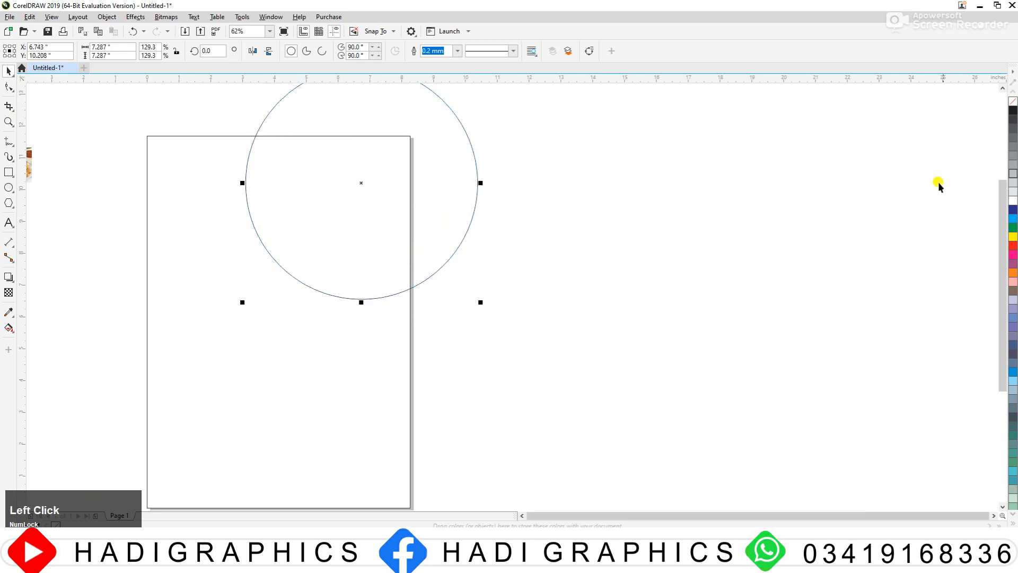
click(1012, 201)
right_click(1013, 102)
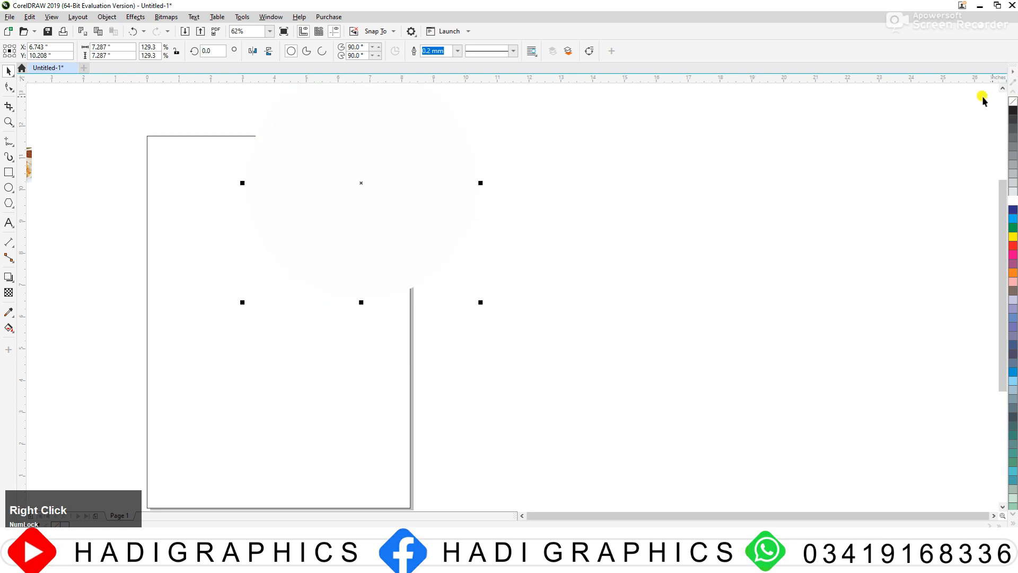
drag(332, 181, 344, 180)
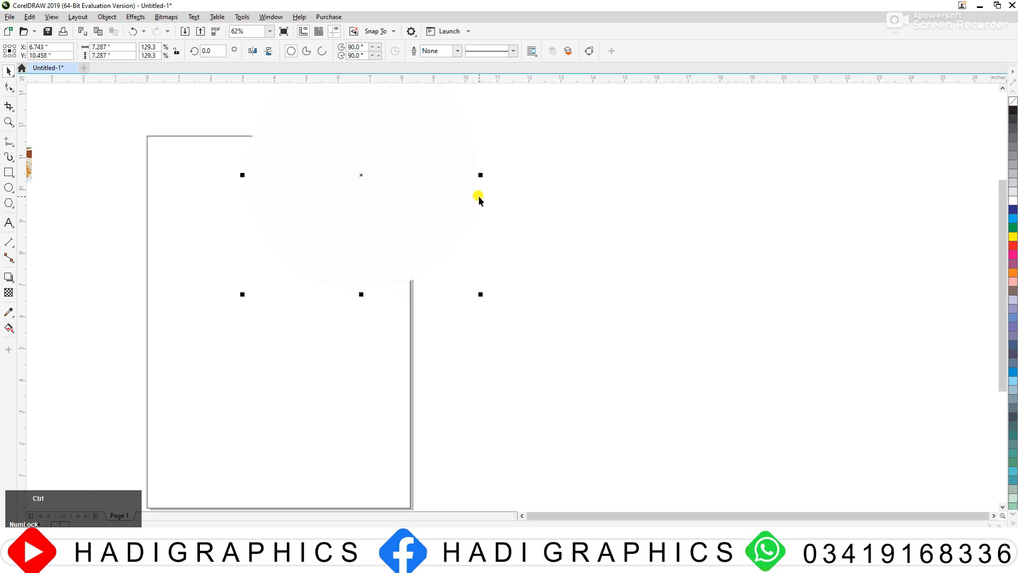
key(ctrl+z)
Step: Duplicate the white circle slightly up and to the right, and fill the copy yellow
drag(376, 223, 382, 211)
right_click(382, 211)
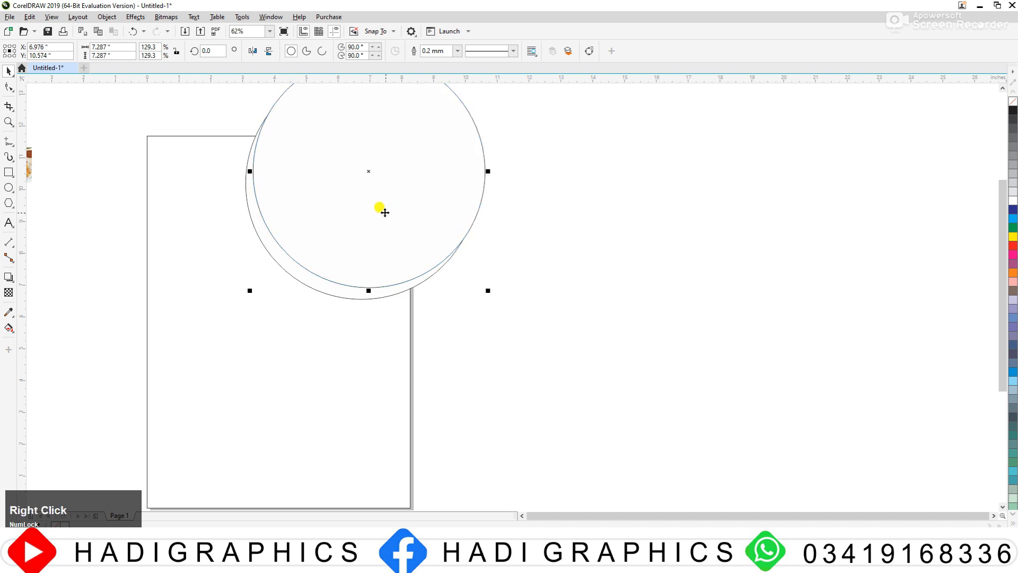
click(1012, 236)
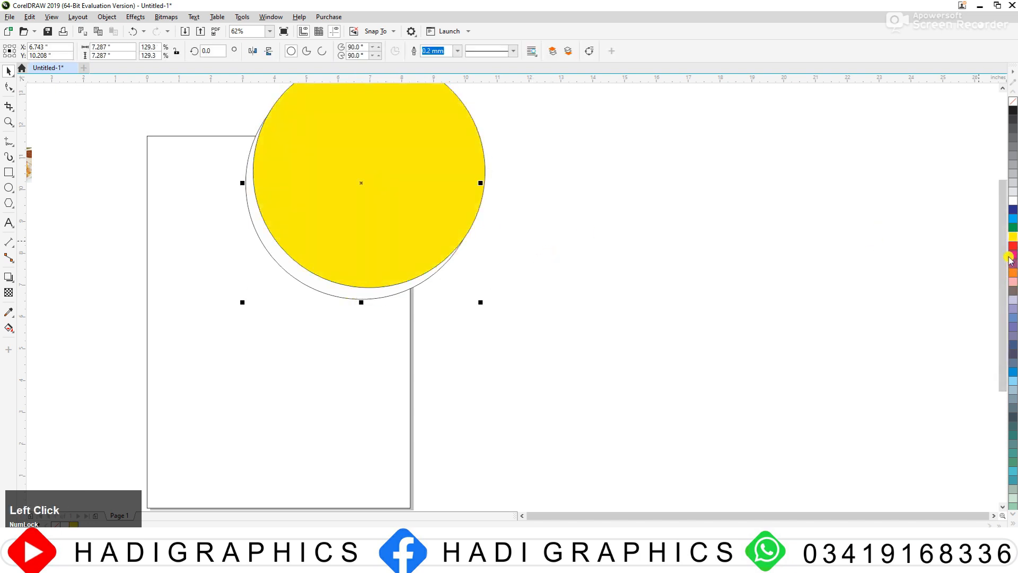
Step: Remove the outlines from the white and yellow circles and PowerClip both inside the page rectangle
scroll(361, 257, down, 2)
drag(262, 122, 493, 316)
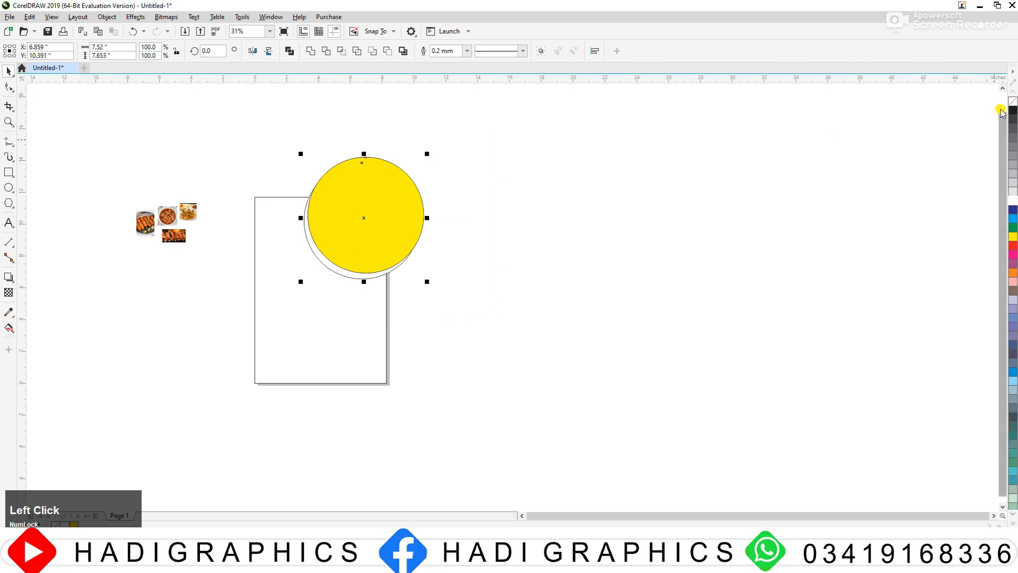
right_click(1012, 103)
right_click(352, 215)
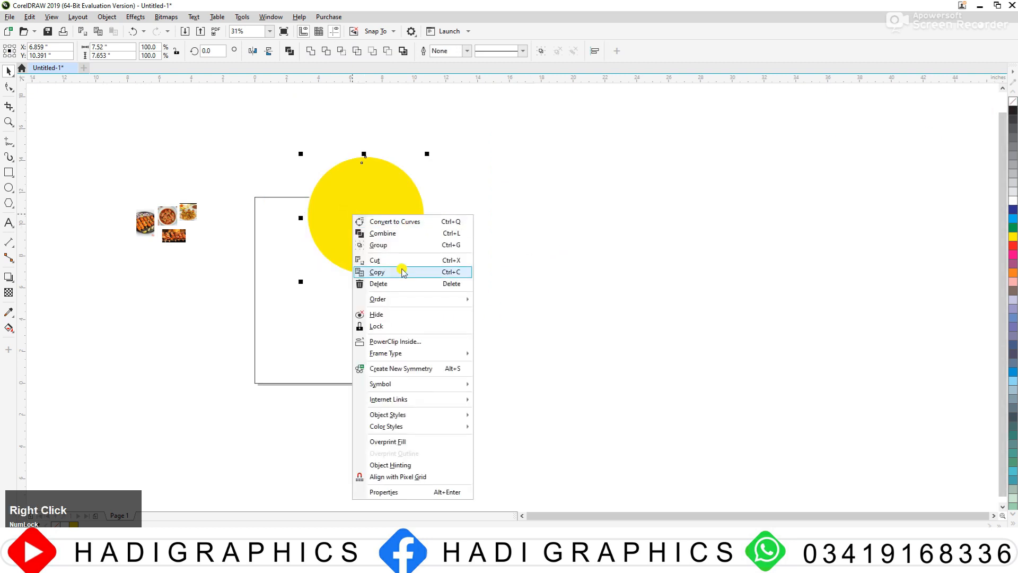
click(403, 339)
click(379, 301)
click(424, 278)
Step: Fill the page rectangle black
key(F2)
drag(217, 170, 556, 416)
click(471, 334)
click(1013, 109)
key(Escape)
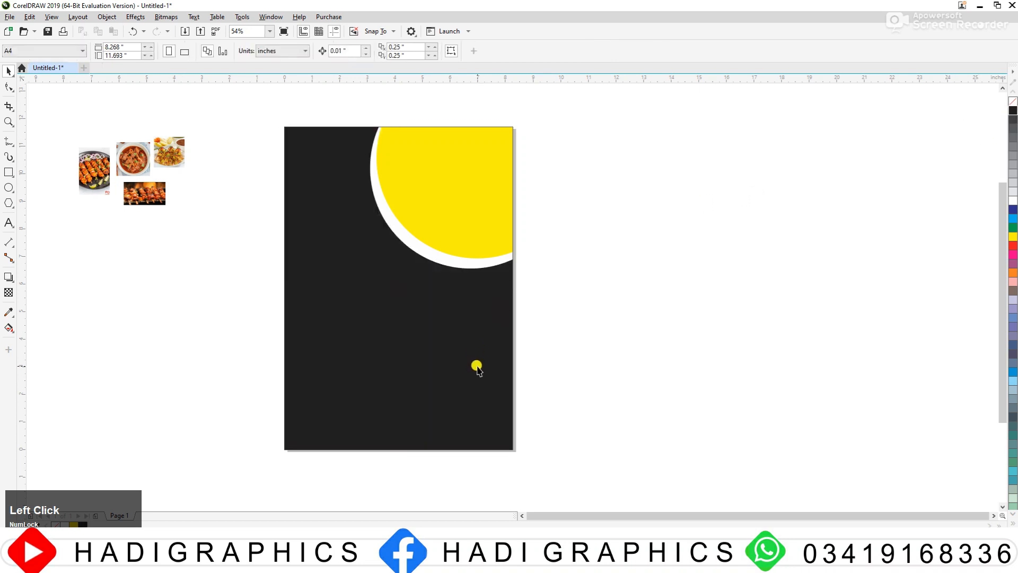
Step: Draw a circle about 4.46 inches across over the page's left edge and fill it white
click(8, 189)
drag(252, 168, 323, 297)
click(9, 71)
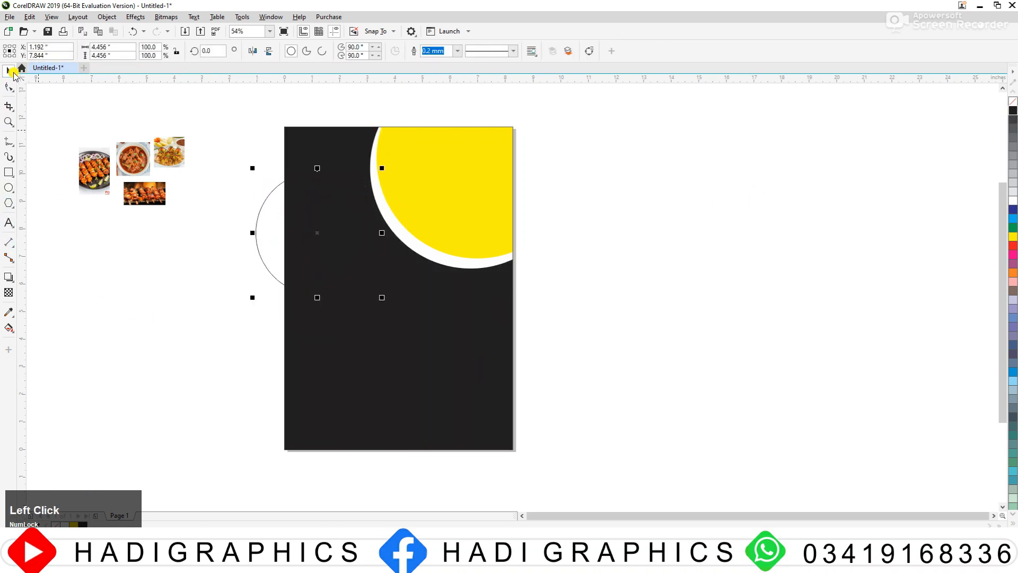
click(1013, 201)
Step: Duplicate the smaller white circle slightly to the left and fill the copy yellow
drag(334, 251, 302, 241)
right_click(302, 241)
click(1013, 237)
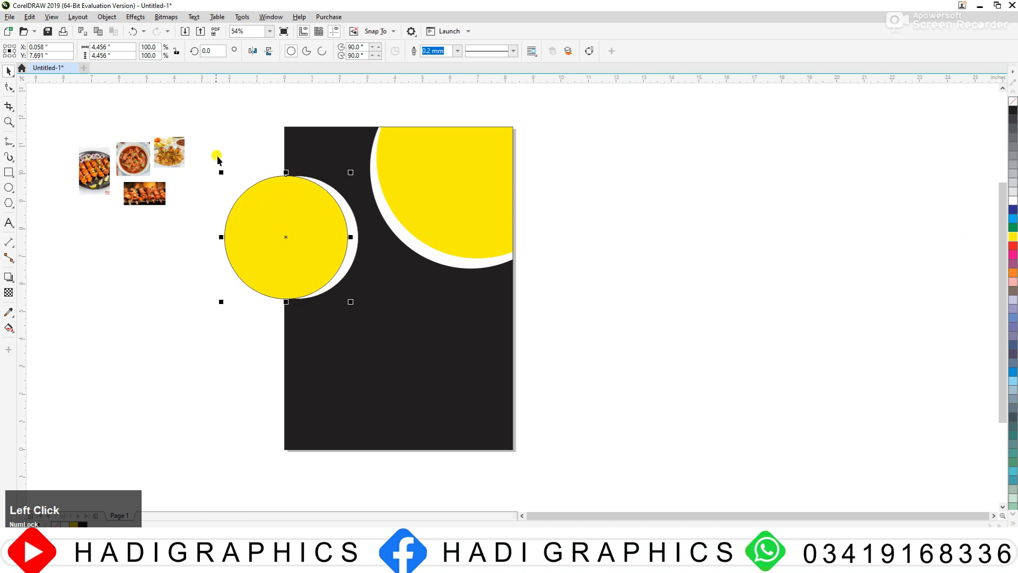
Step: Remove the outlines from the two smaller circles and PowerClip them inside the black page rectangle
drag(218, 155, 415, 331)
right_click(1013, 109)
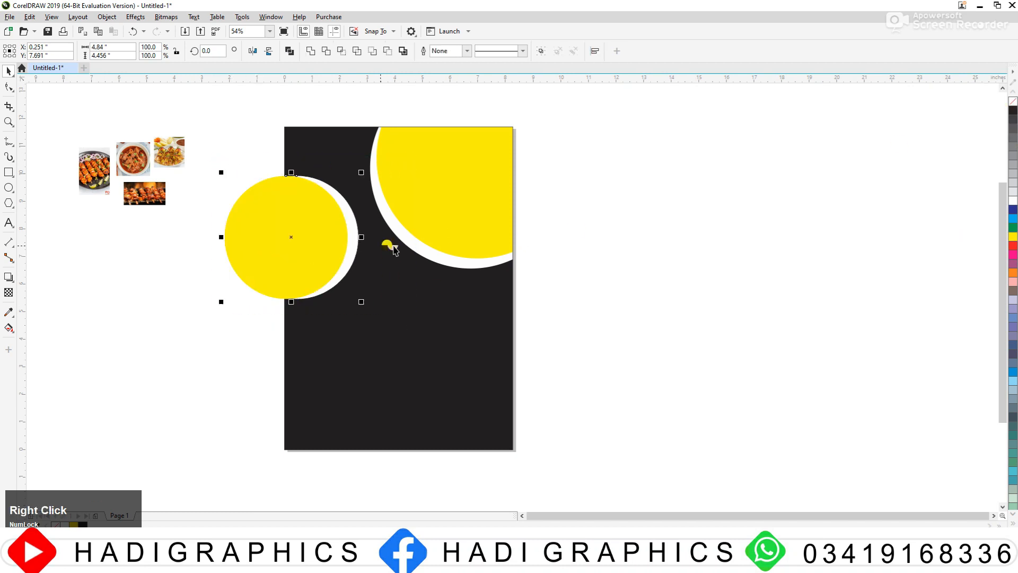
right_click(321, 233)
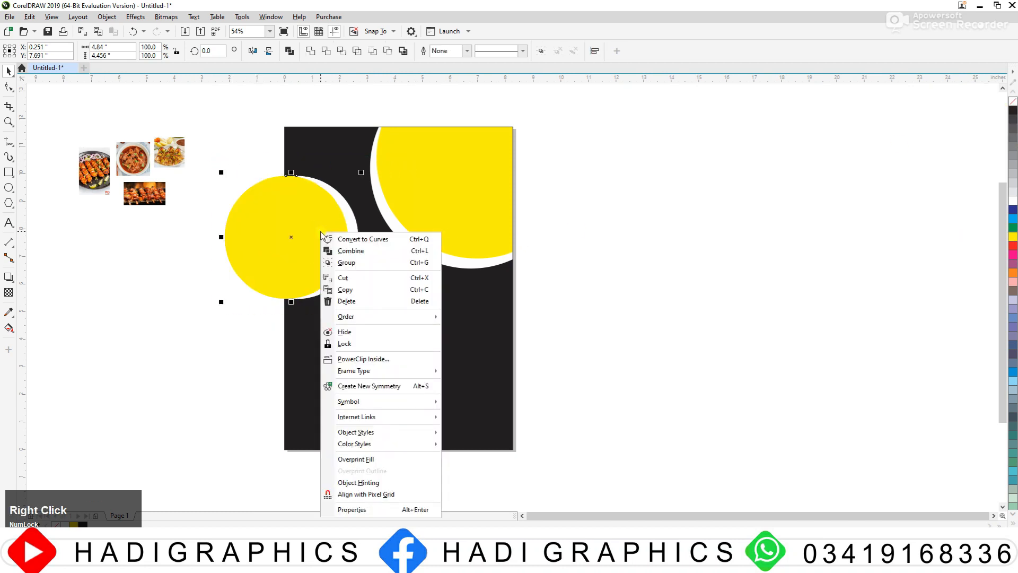
click(364, 358)
click(423, 300)
click(565, 324)
Step: Draw a square about 0.79 inches wide beside the page's upper-left corner and convert it to curves
drag(219, 103, 579, 285)
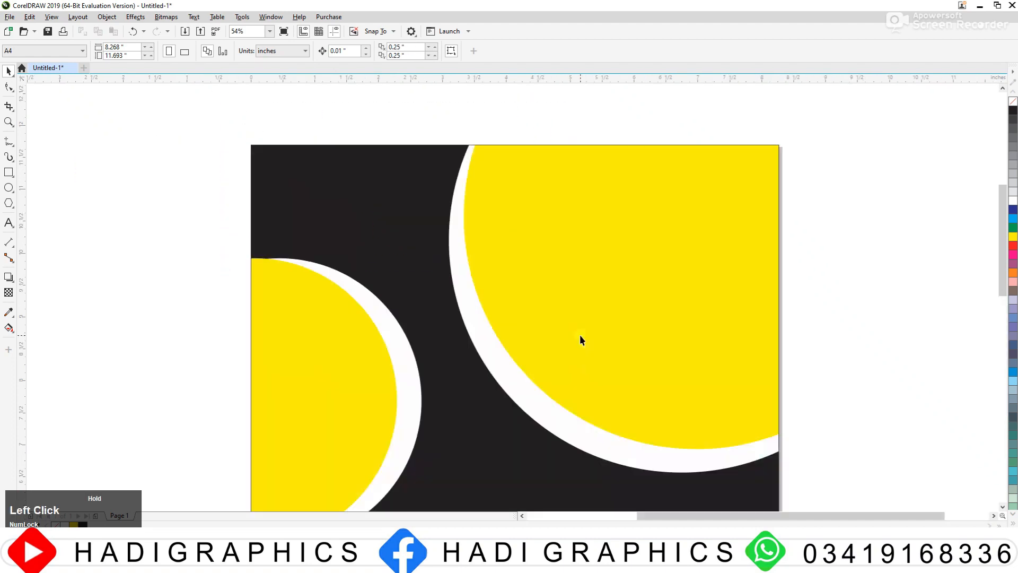
click(8, 173)
drag(76, 163, 113, 213)
click(9, 70)
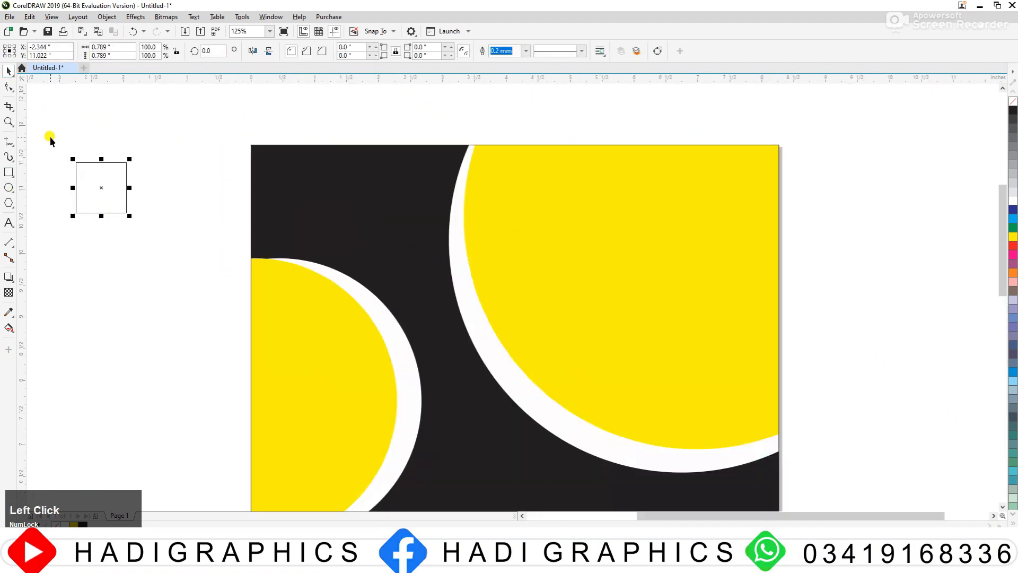
click(659, 51)
Step: Reshape the square into a pointed bracket by bringing its lower-right corner inward toward the upper-left corner
click(9, 87)
click(129, 213)
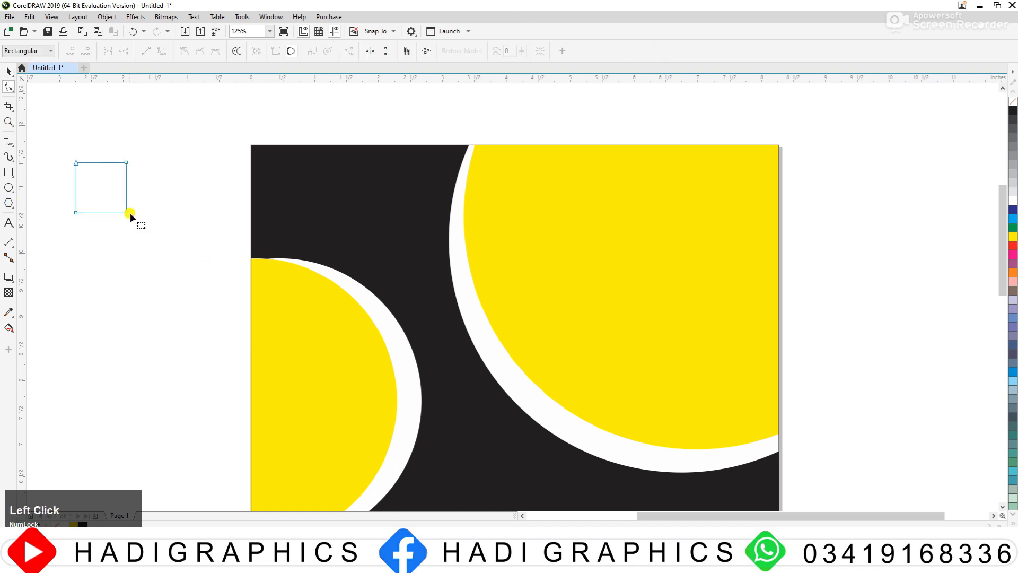
key(Delete)
drag(98, 189, 136, 193)
Step: Duplicate the bracket shape with a 180° turn so the two pieces face each other as a logo mark
key(space)
right_click(154, 222)
click(258, 51)
Step: Fill both pieces of the logo mark yellow and remove their outlines
drag(43, 137, 210, 240)
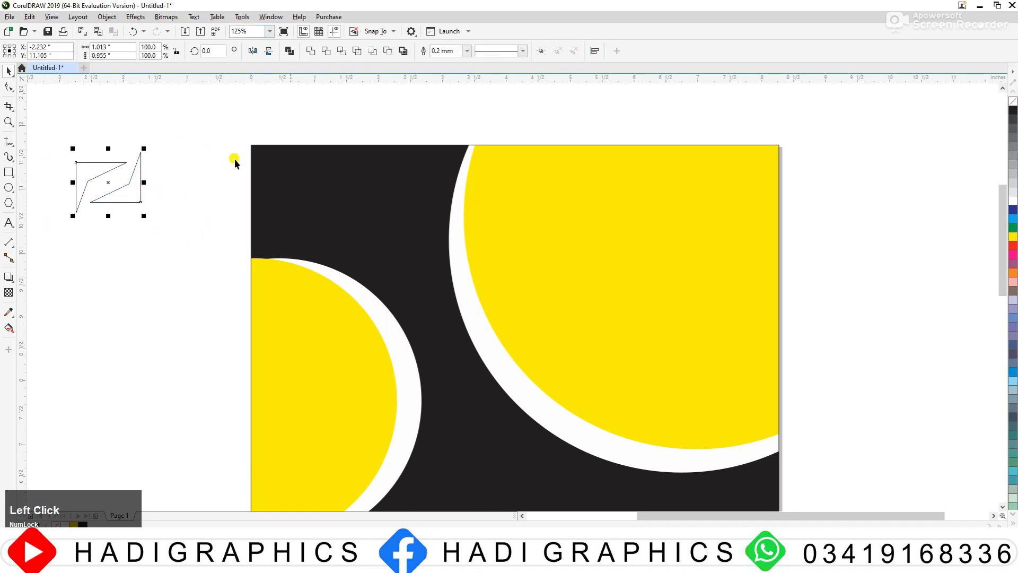
click(1013, 236)
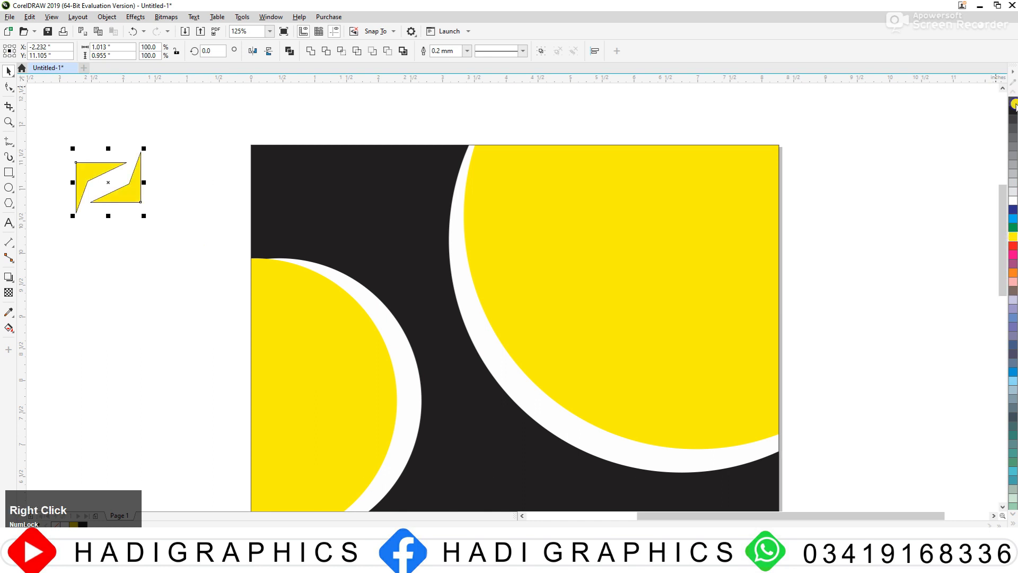
click(183, 241)
Step: Add the text "foodlogo" beneath the logo mark
click(9, 223)
click(96, 228)
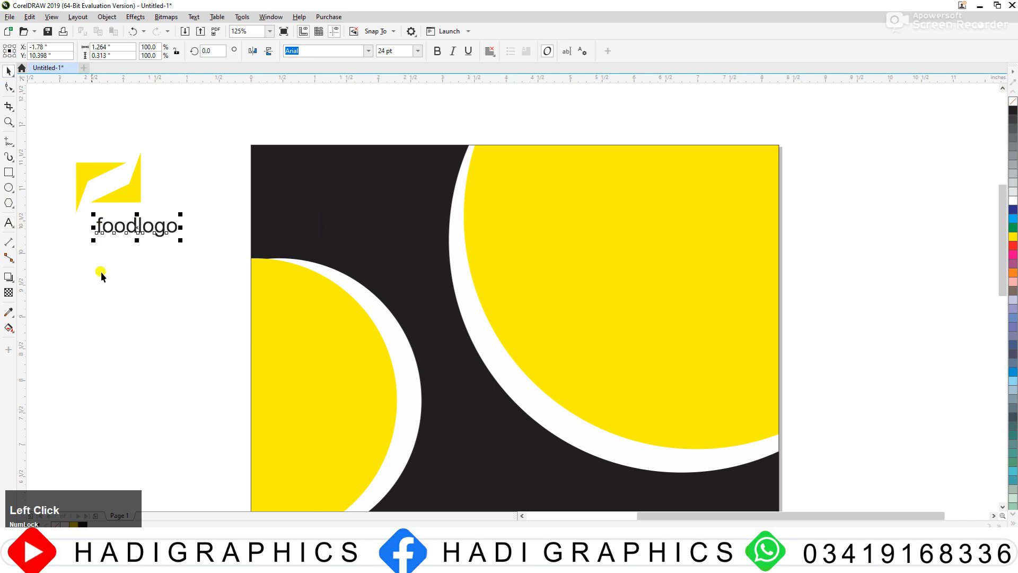
Step: Move the logo mark and its text onto the page's top-left area and colour them yellow
ctrl+click(108, 211)
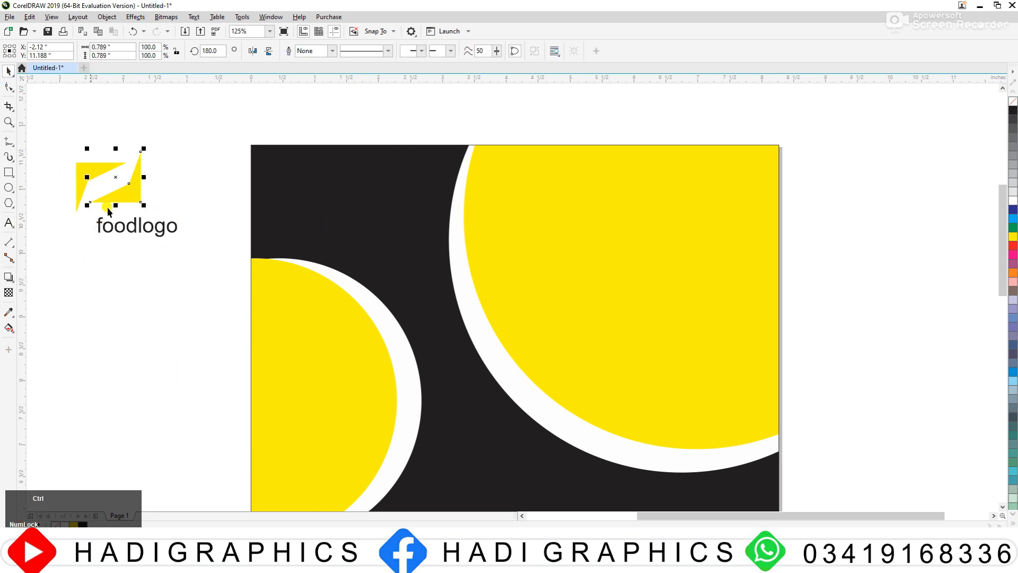
shift+click(77, 176)
shift+click(163, 230)
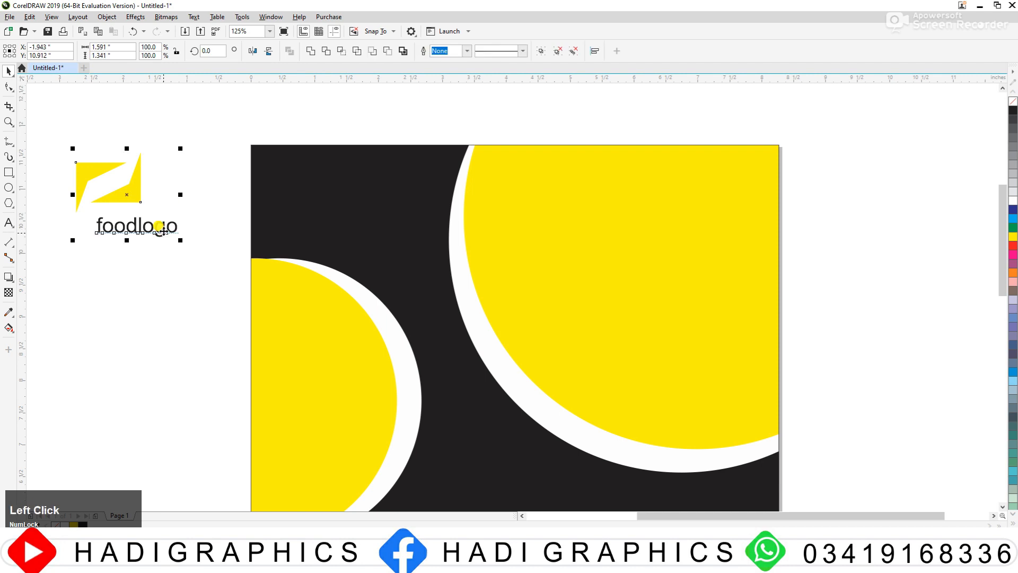
drag(101, 186, 345, 191)
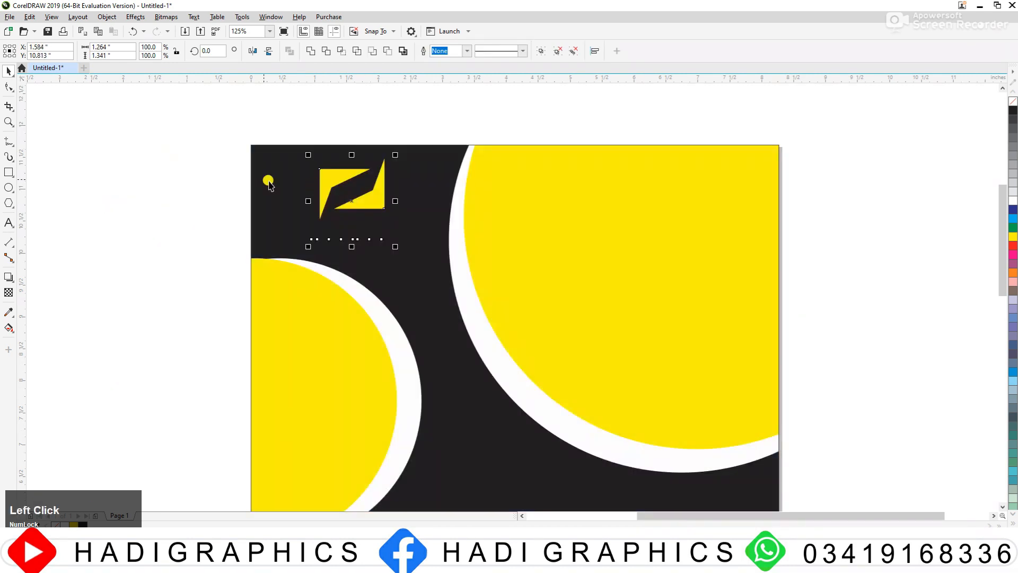
click(1014, 237)
click(199, 197)
Step: Shrink the "foodlogo" text to about 17.9 pt and place it closely beneath the logo mark
scroll(423, 243, up, 1)
drag(331, 228, 325, 205)
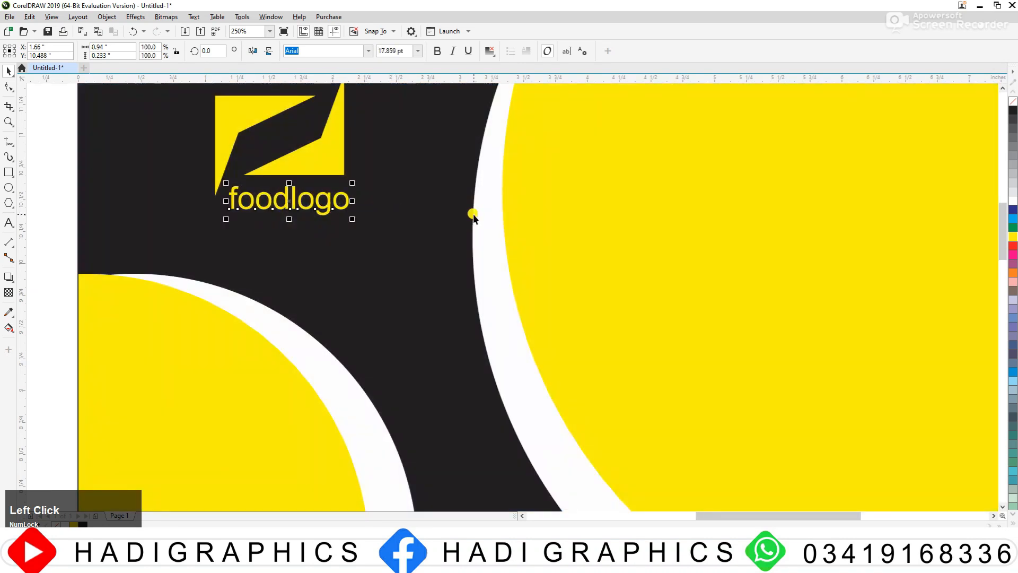
key(F3)
key(F3)
click(354, 178)
Step: Scale down the whole logo with its text and move it closer to the page's top-left corner
key(F3)
key(F2)
drag(228, 134, 536, 365)
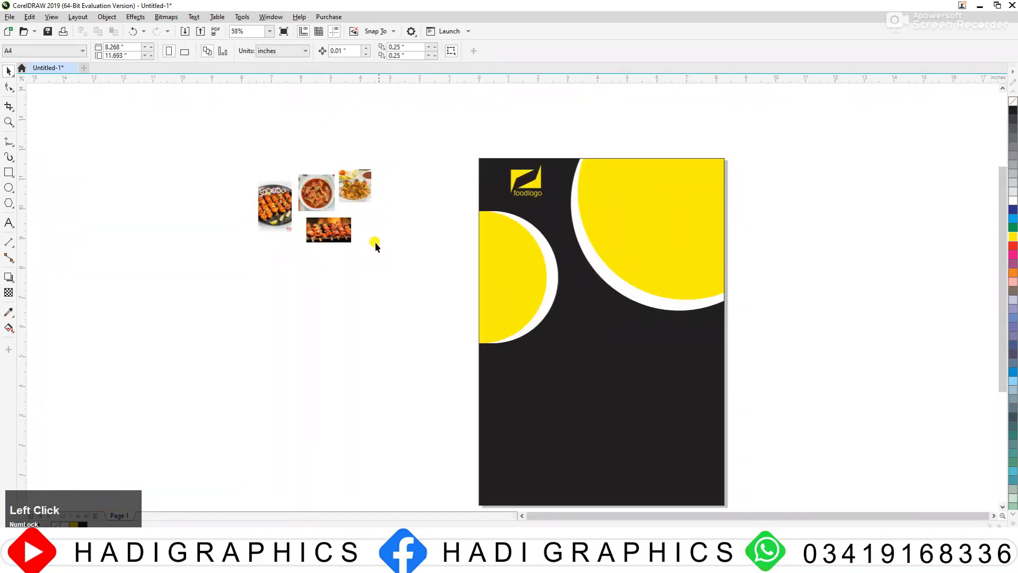
drag(295, 182, 715, 318)
drag(489, 128, 700, 275)
drag(643, 226, 633, 221)
drag(664, 179, 633, 207)
click(587, 172)
Step: Cut the wide grilled-skewers photo from beside the page and paste it into the page rectangle's PowerClip contents
key(F3)
key(F3)
drag(434, 152, 808, 283)
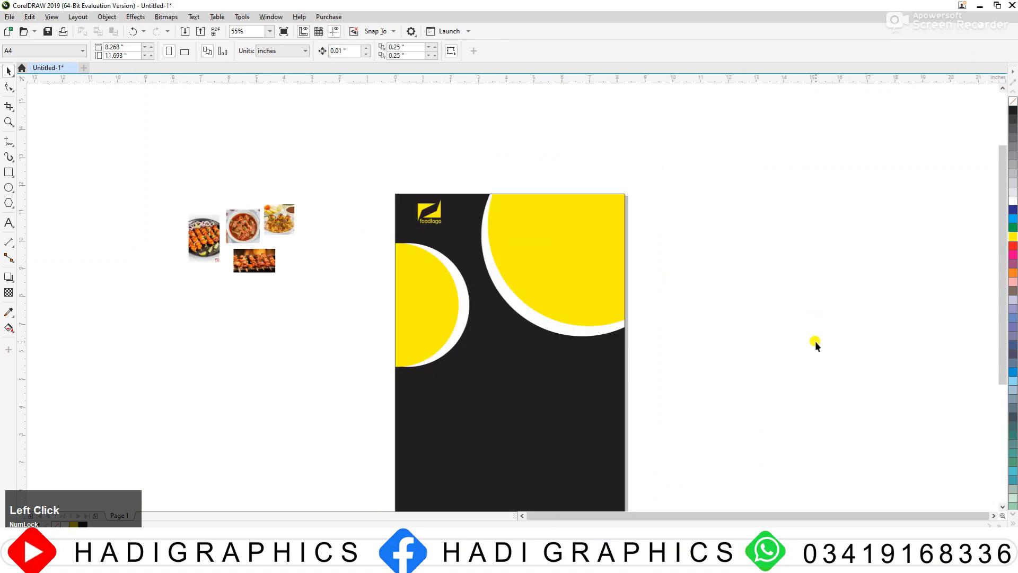
click(243, 251)
click(197, 238)
click(243, 259)
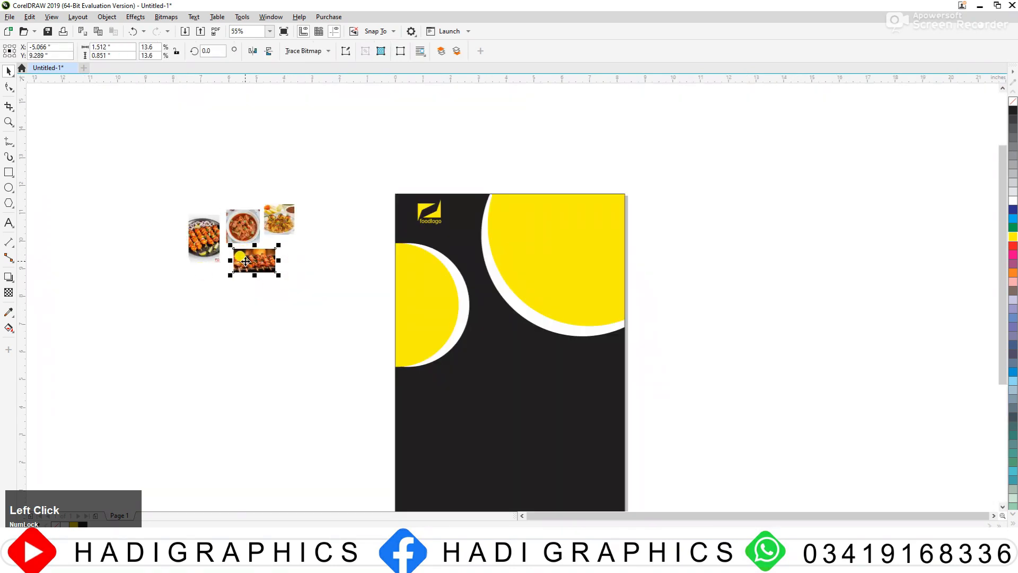
key(ctrl+x)
ctrl+click(560, 258)
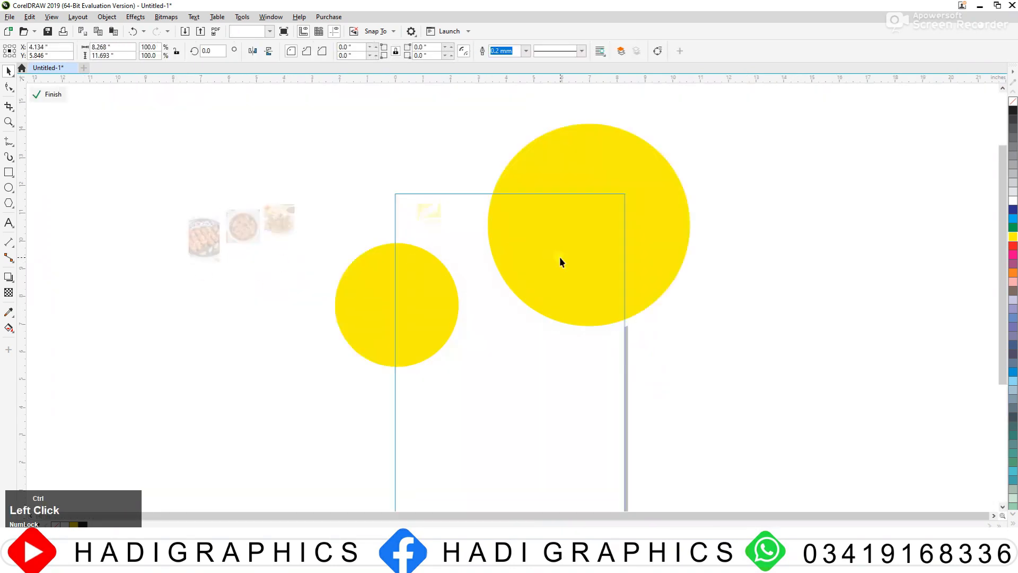
key(ctrl+v)
Step: PowerClip the grilled-skewers photo inside the large yellow circle
right_click(239, 260)
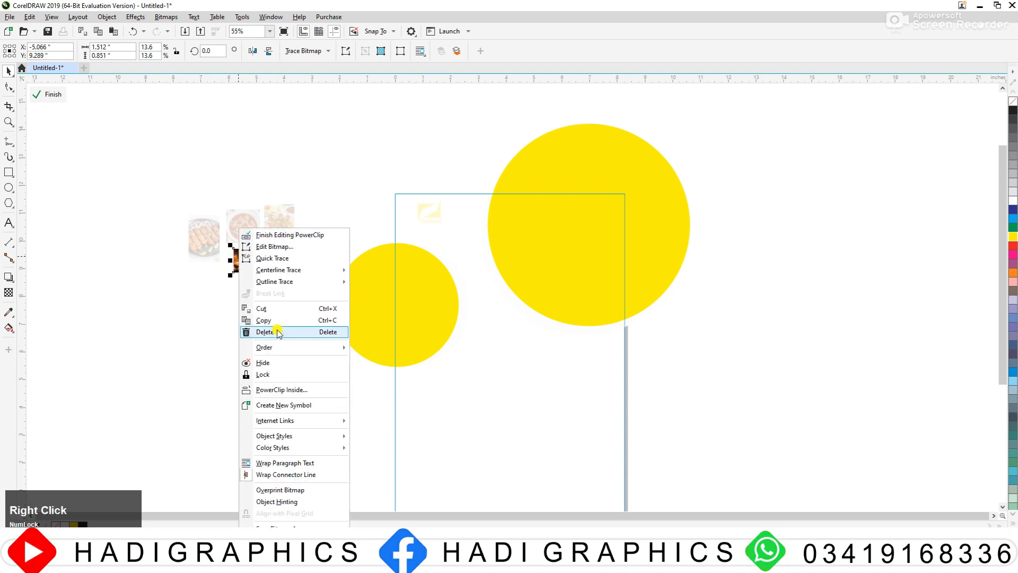
click(277, 388)
click(563, 258)
Step: Enlarge and reposition the skewers photo to cover the large circle's visible area, and finish editing the PowerClip
double_click(599, 229)
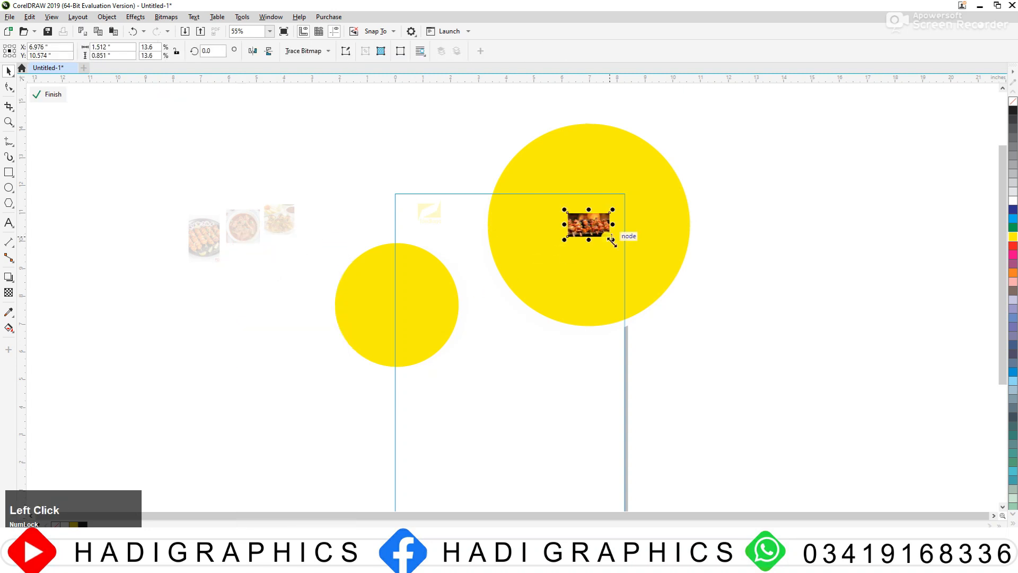
drag(612, 239, 688, 324)
drag(675, 271, 715, 310)
drag(573, 259, 571, 273)
ctrl+click(720, 243)
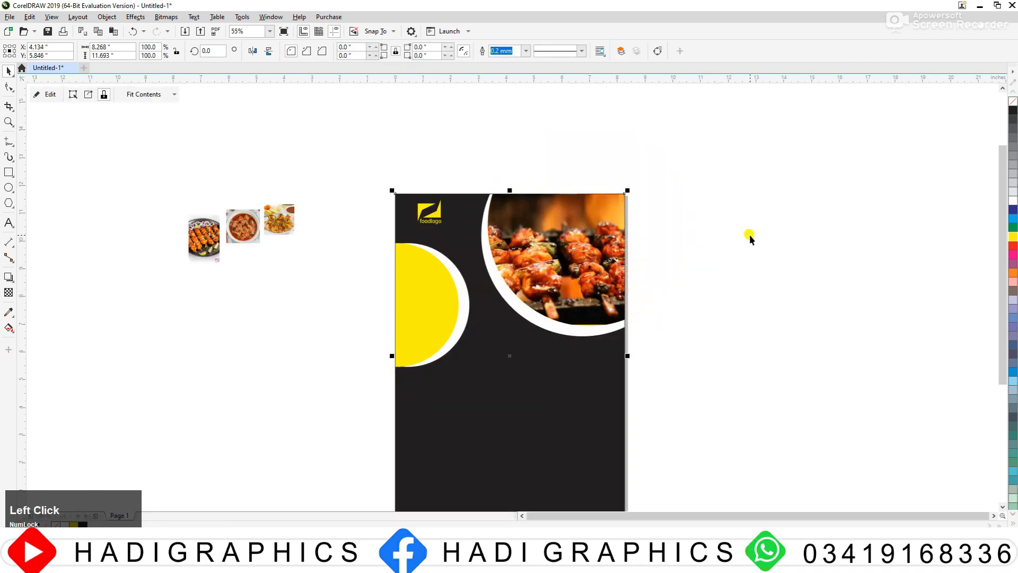
Step: Cut the plated dish photo beside the page and paste it into the page rectangle's PowerClip contents
click(310, 247)
click(285, 222)
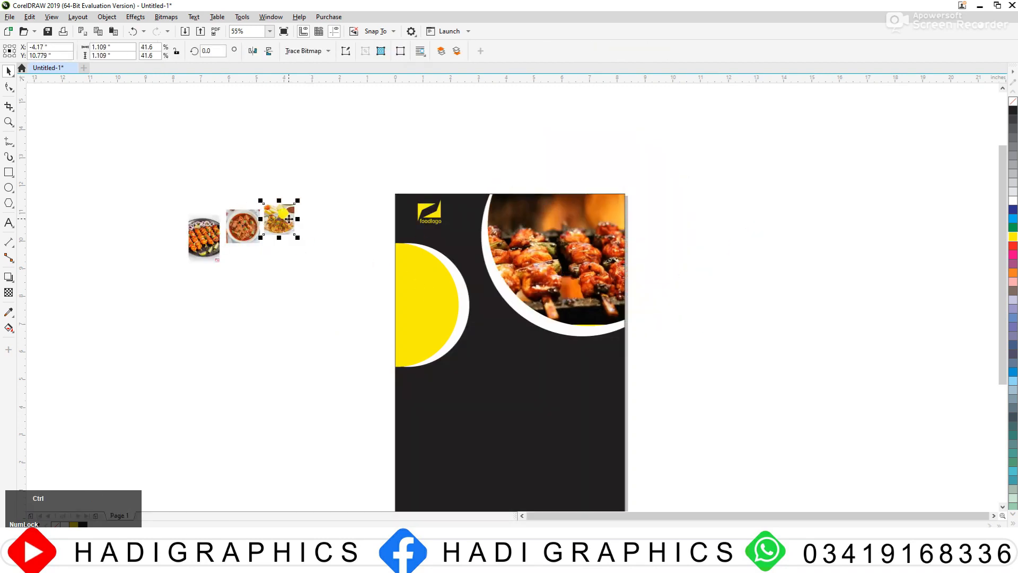
key(ctrl+x)
ctrl+click(398, 276)
key(ctrl+v)
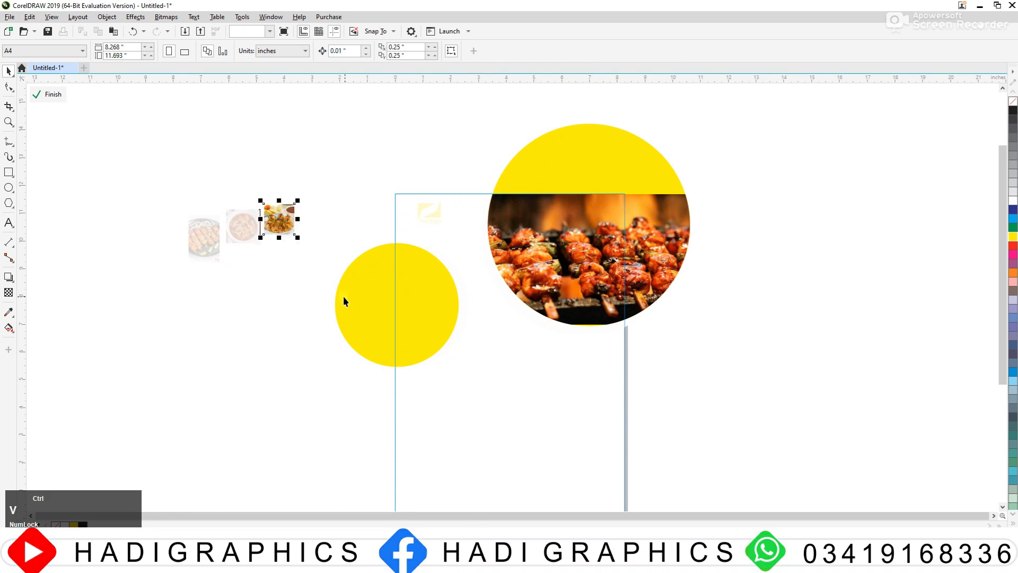
Step: Enlarge the plated dish photo and PowerClip it inside the small yellow circle
drag(294, 234, 392, 348)
drag(335, 295, 259, 291)
right_click(258, 290)
click(295, 387)
click(408, 304)
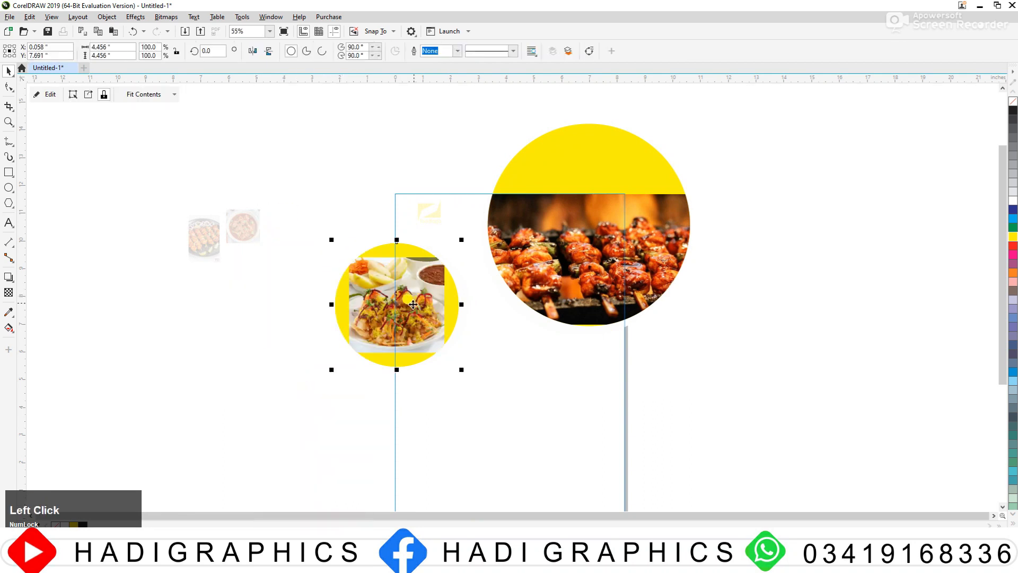
Step: Scale the dish photo to about 4.37 inches, position it over the small circle's visible part, and finish PowerClip editing
double_click(413, 304)
drag(413, 304, 435, 303)
drag(467, 351, 481, 364)
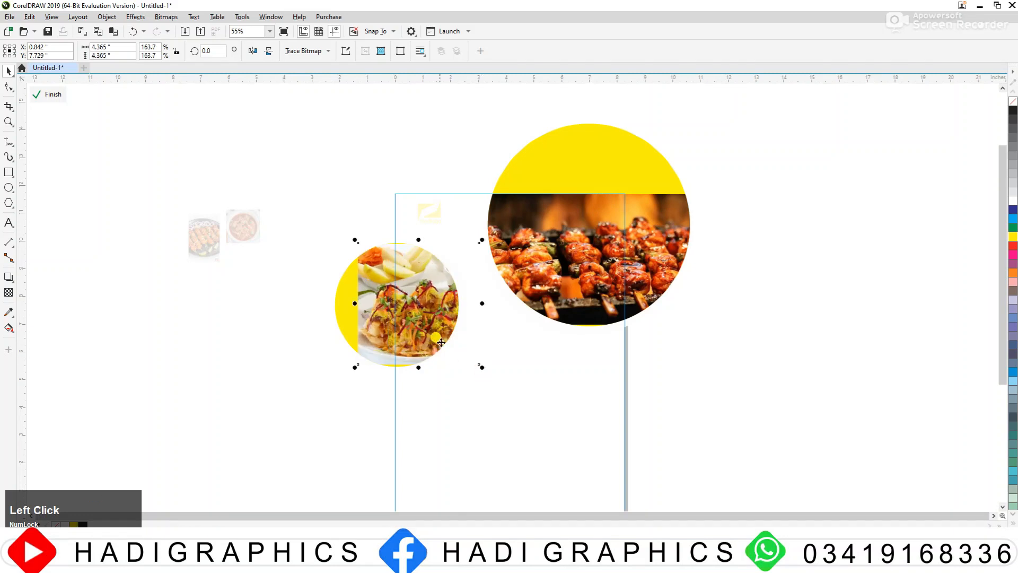
drag(437, 333, 425, 328)
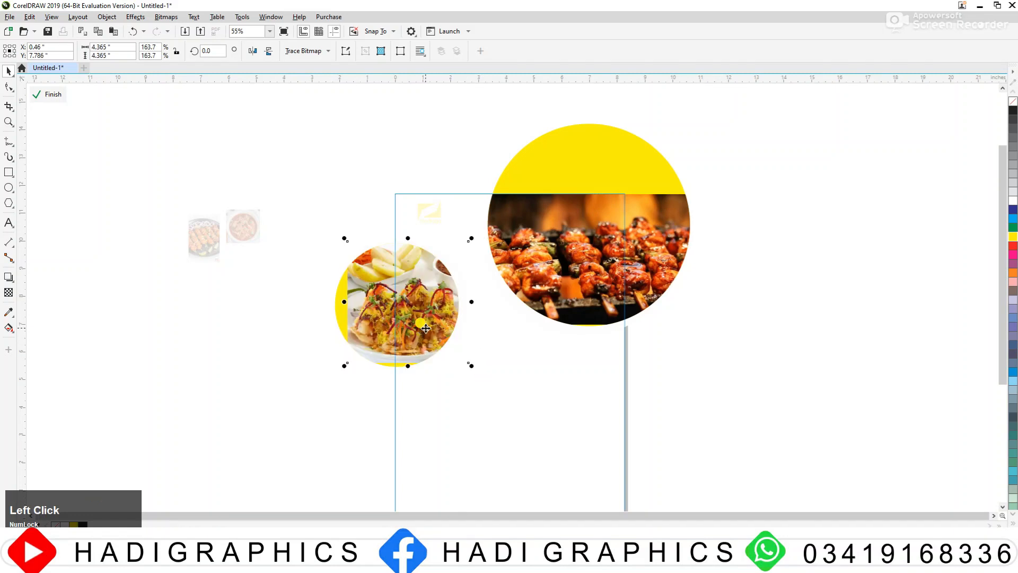
ctrl+click(670, 338)
click(670, 339)
Step: Edit the small circle's PowerClip, enlarge the plated dish photo to about 4.66 inches, and reposition it within the circle
key(F2)
drag(216, 164, 617, 409)
click(532, 318)
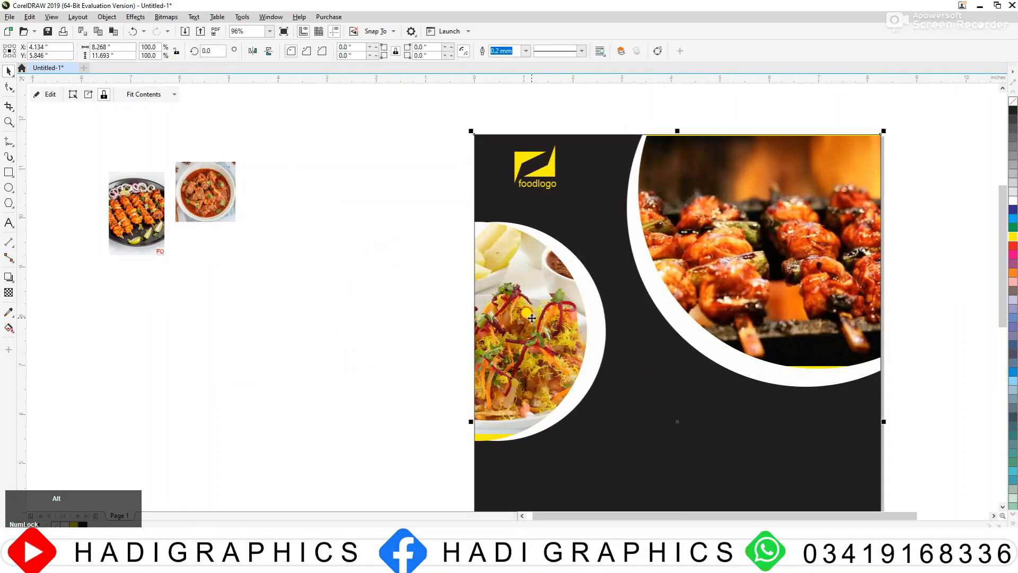
alt+click(532, 318)
alt+click(531, 321)
mouse_move(532, 321)
mouse_down()
mouse_move(541, 322)
mouse_move(533, 325)
mouse_up()
drag(617, 433, 623, 441)
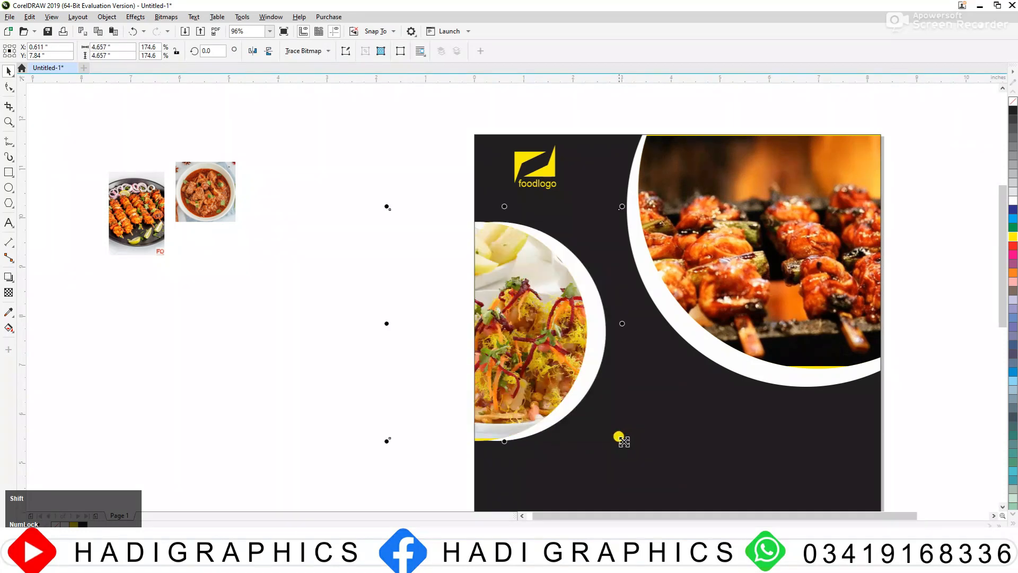
drag(541, 369, 532, 367)
click(412, 309)
Step: Draw a circle about 2.14 inches across and place it between the two circular food photos
key(F3)
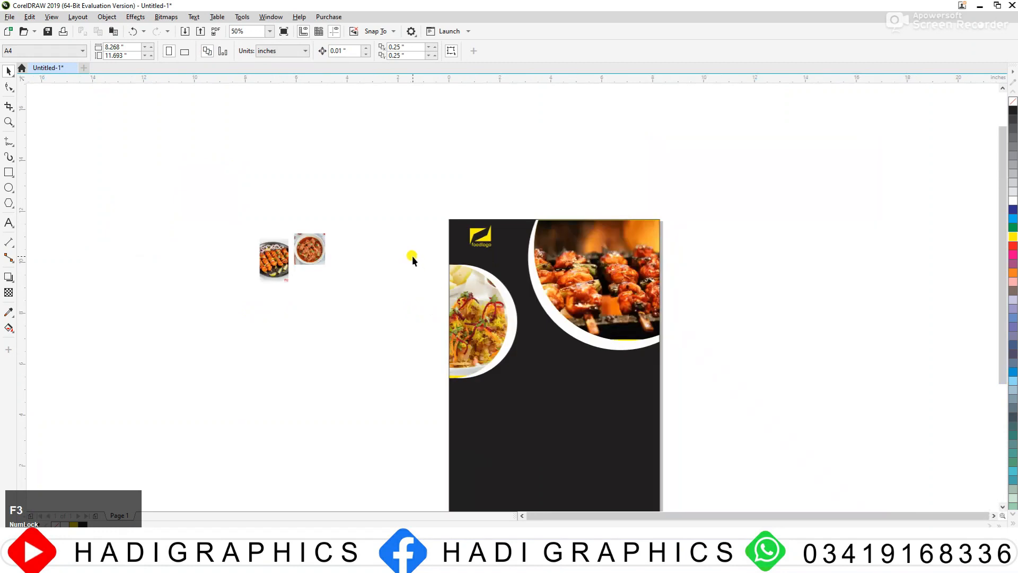
key(F2)
drag(191, 193, 745, 428)
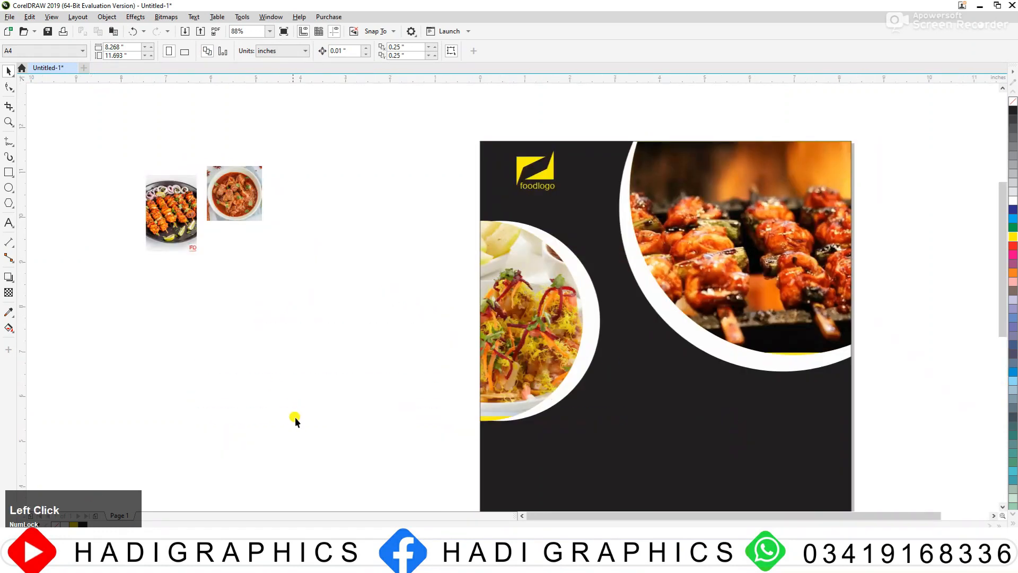
click(9, 187)
drag(250, 292, 347, 389)
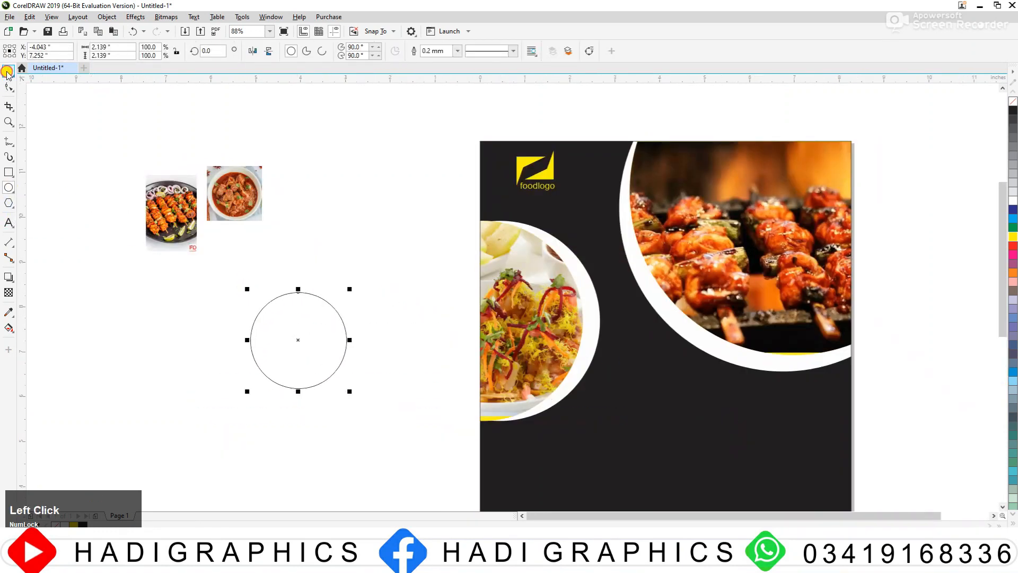
drag(323, 338, 640, 275)
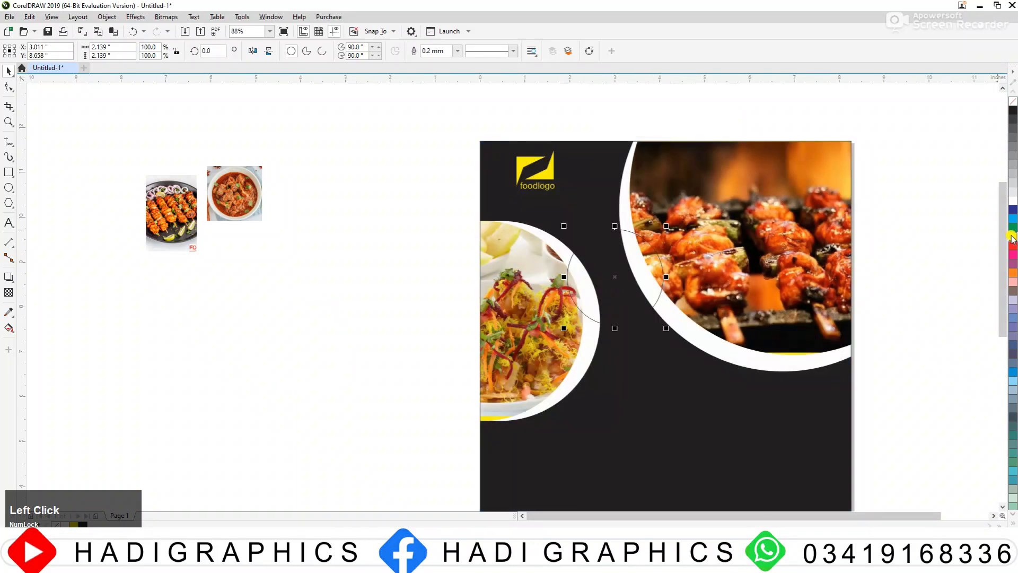
Step: Fill the new circle yellow and give it an 8 pt white outline that scales with the object
click(1012, 237)
right_click(1012, 202)
key(F12)
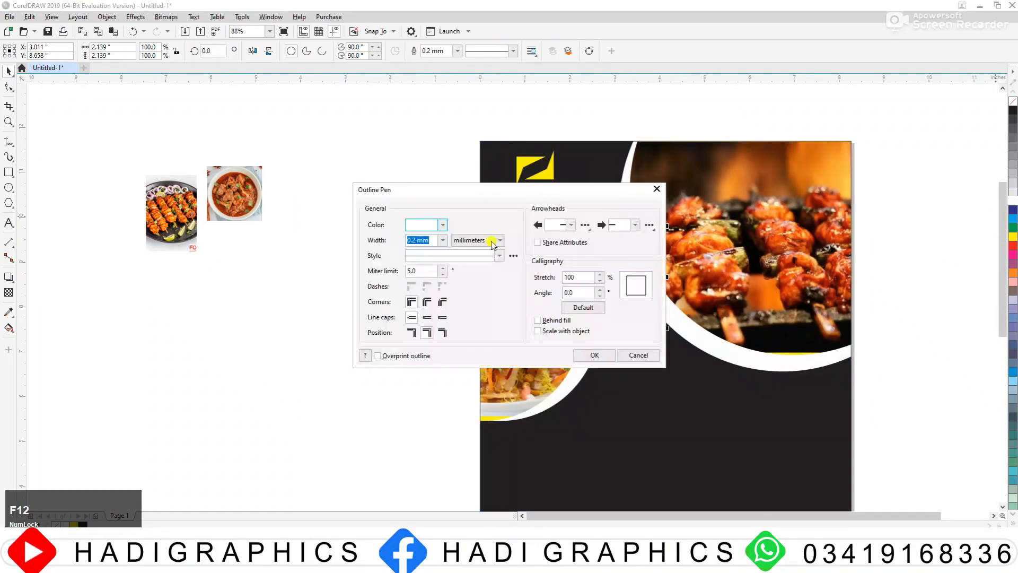
click(492, 241)
click(474, 280)
click(443, 240)
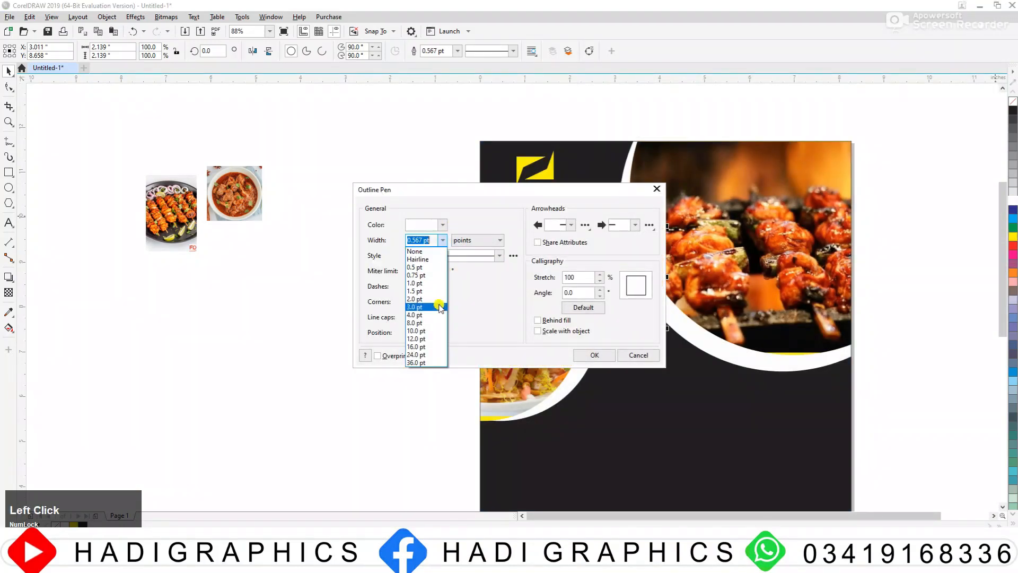
click(430, 322)
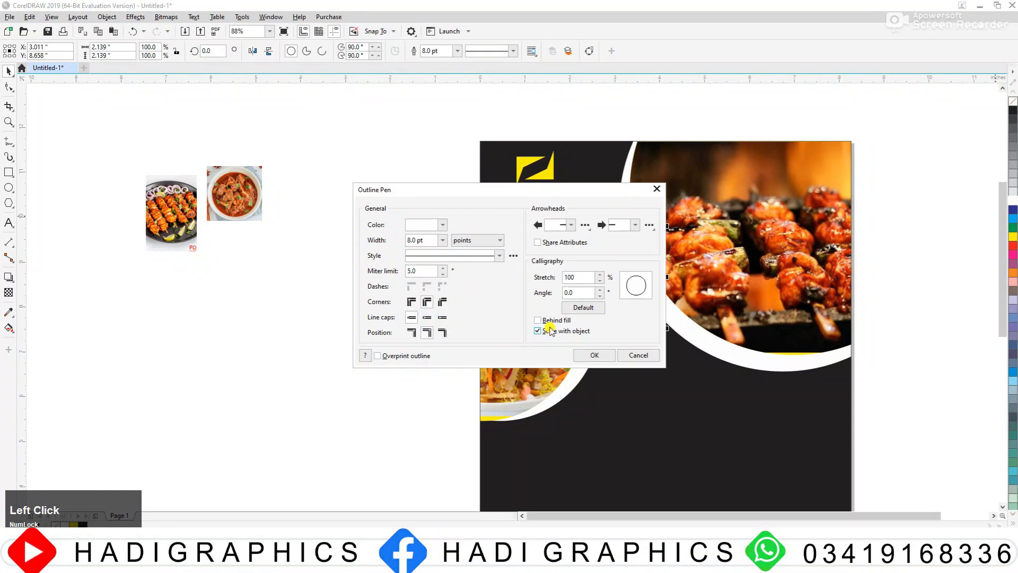
click(576, 354)
click(651, 242)
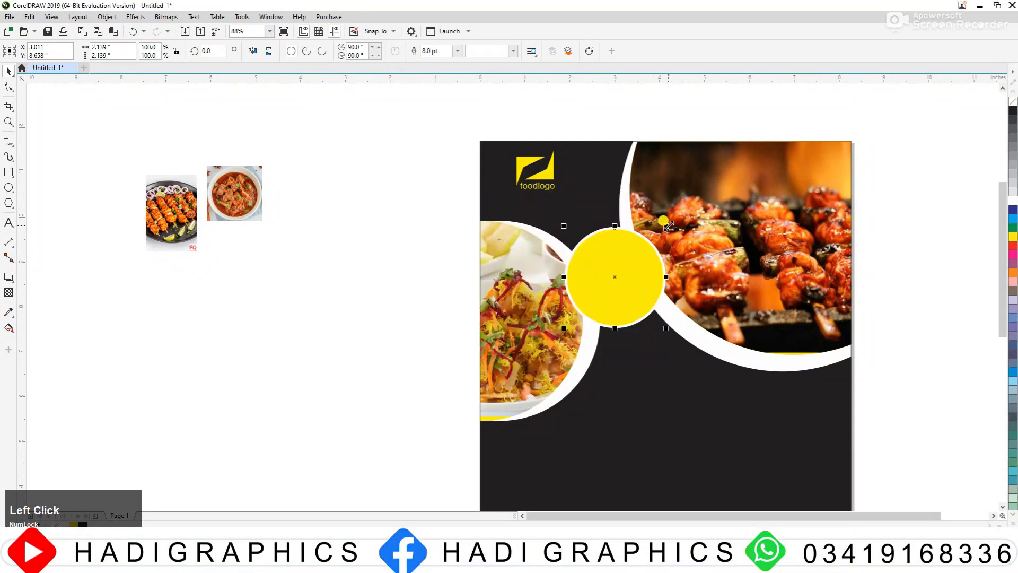
Step: Enlarge the circle to about 2.47 inches, make it white without an outline, and add a smaller concentric yellow copy inside it
drag(666, 226, 675, 217)
click(1012, 201)
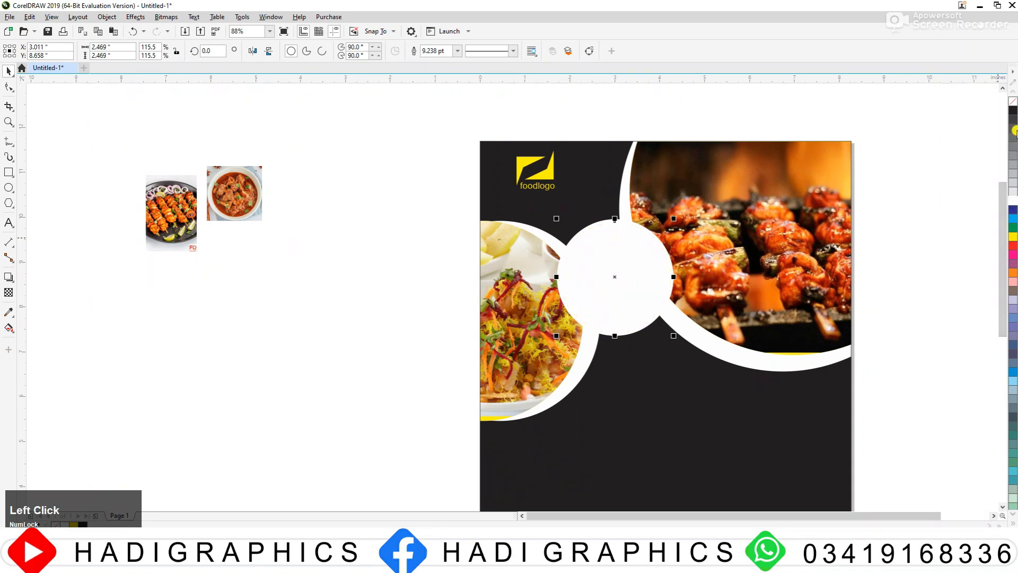
right_click(1012, 103)
drag(673, 218, 666, 226)
right_click(666, 225)
click(1013, 237)
Step: Move the curry bowl photo further down beside the page
click(254, 248)
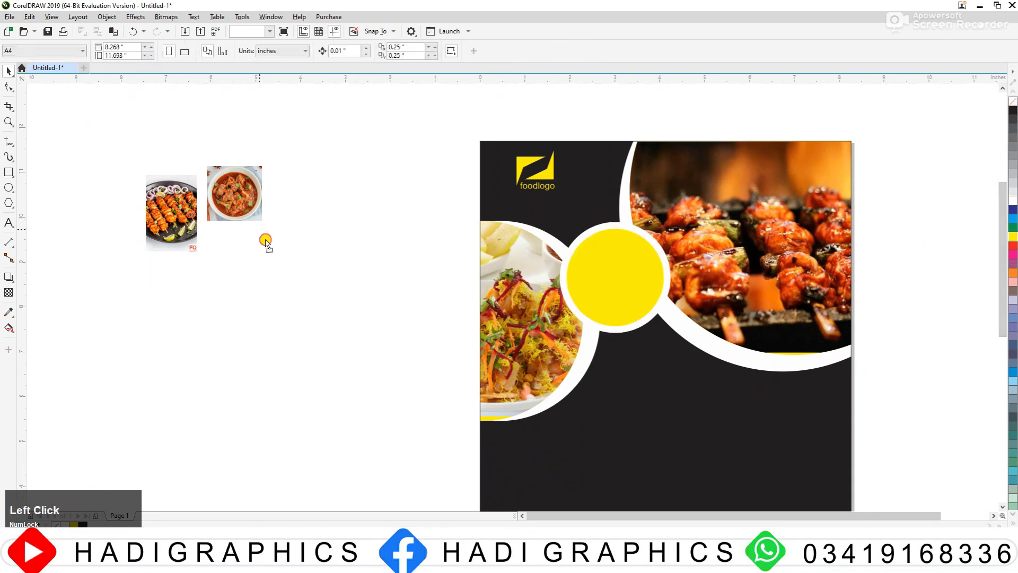
drag(266, 239, 275, 299)
click(405, 216)
click(332, 240)
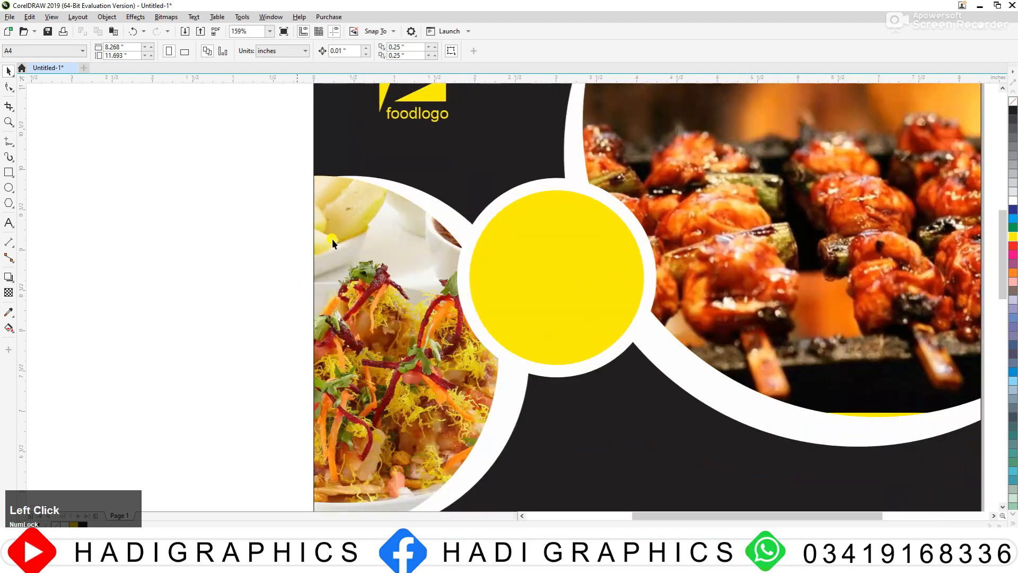
Step: Add two-line text "50%" over "OFF" beside the page and set "50%" in Arial Black at 24 pt
click(7, 224)
click(194, 168)
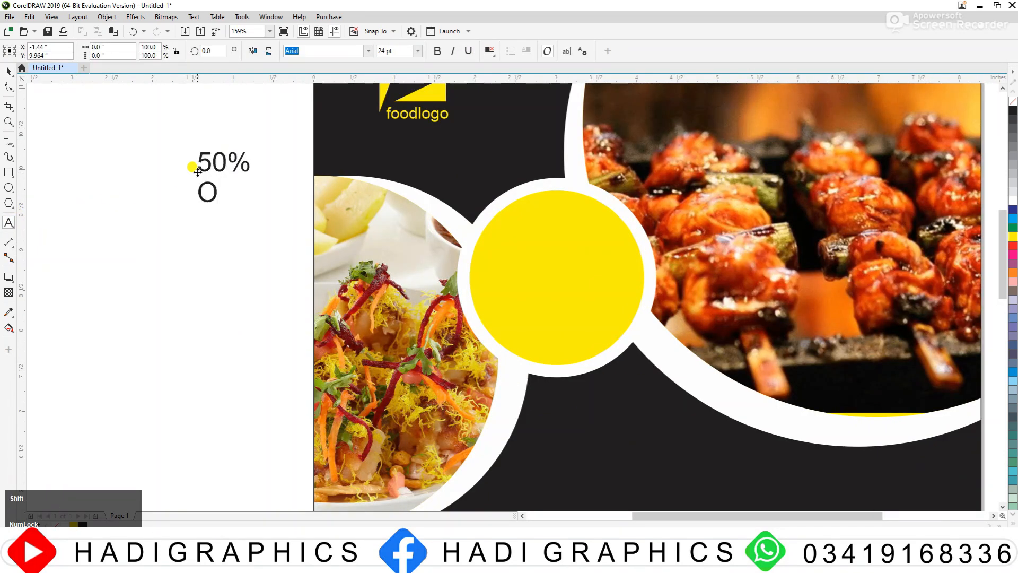
double_click(227, 155)
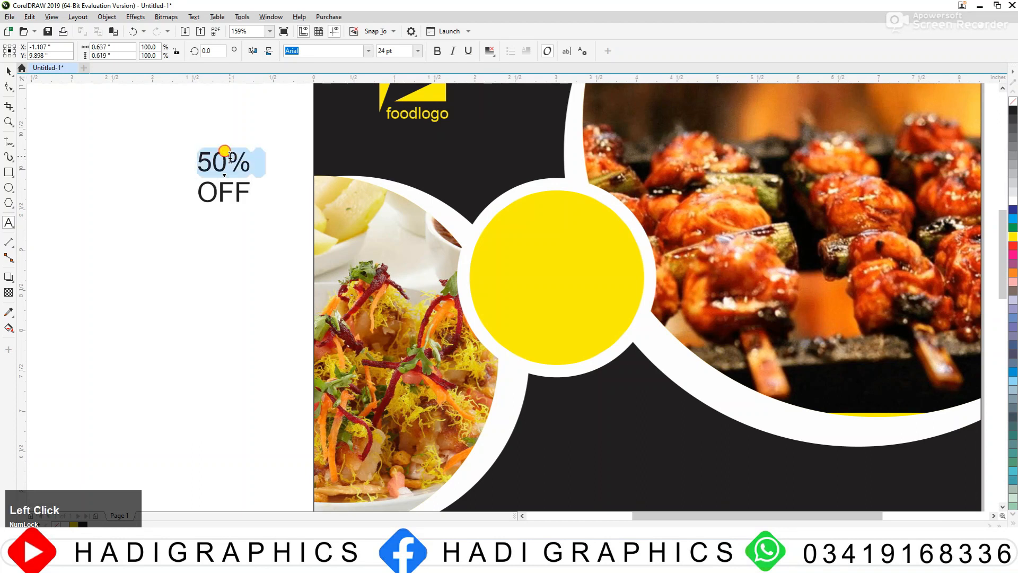
click(367, 51)
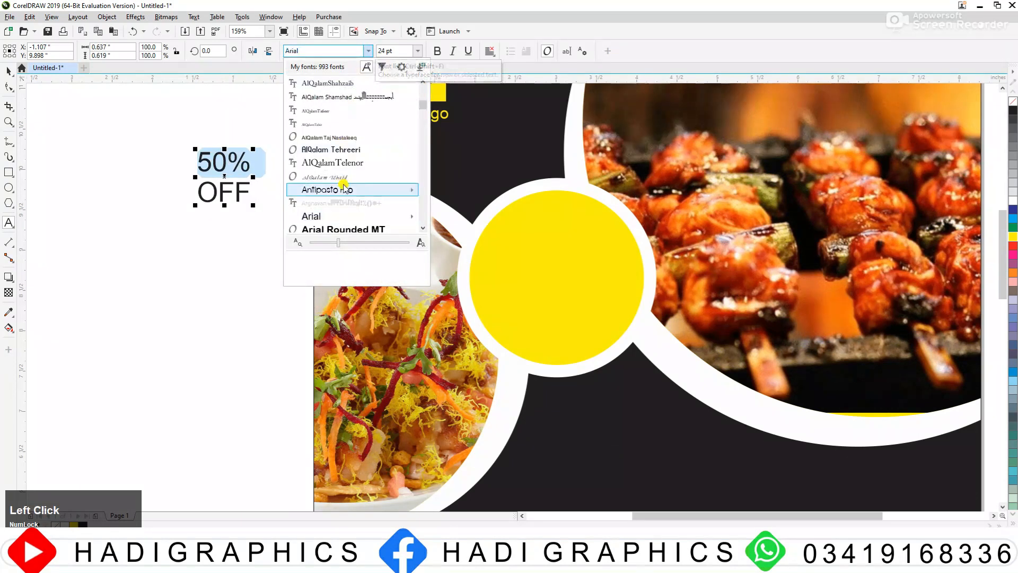
click(307, 50)
text(aria)
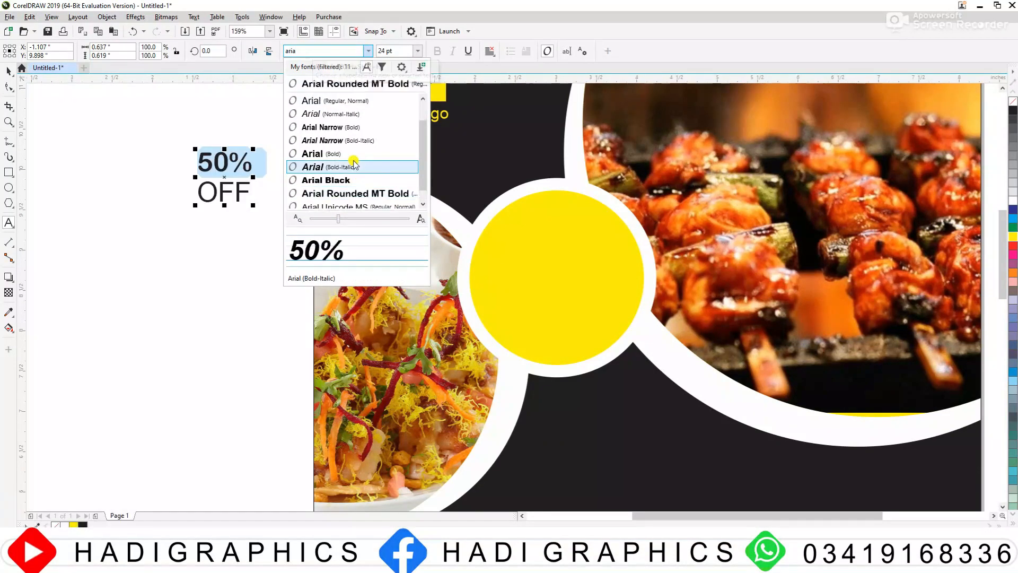
click(341, 180)
click(7, 70)
click(205, 148)
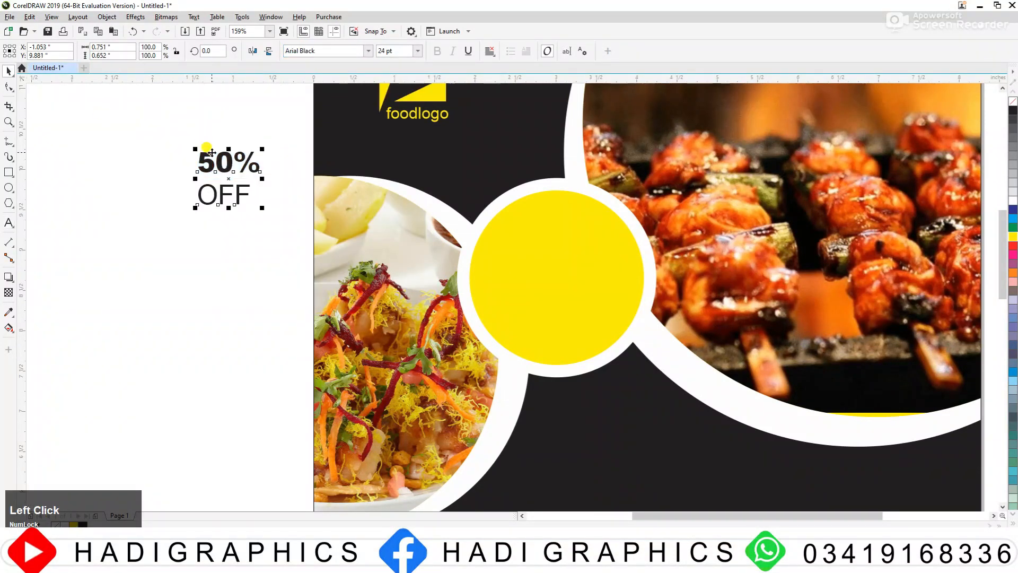
click(418, 51)
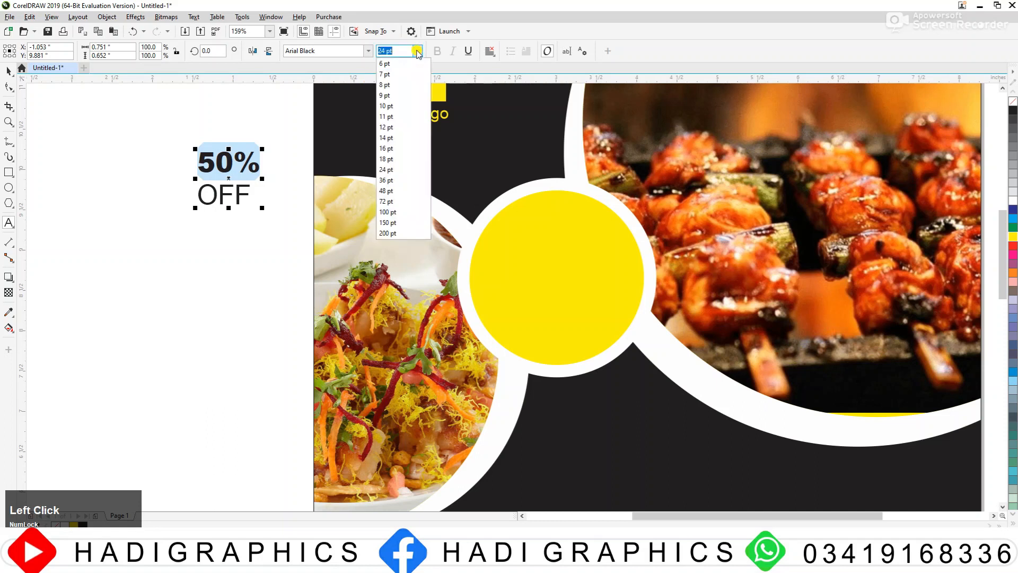
click(386, 170)
Step: Move the "50% OFF" text onto the yellow circle and enlarge it to about 1.55 inches wide
drag(220, 195, 608, 323)
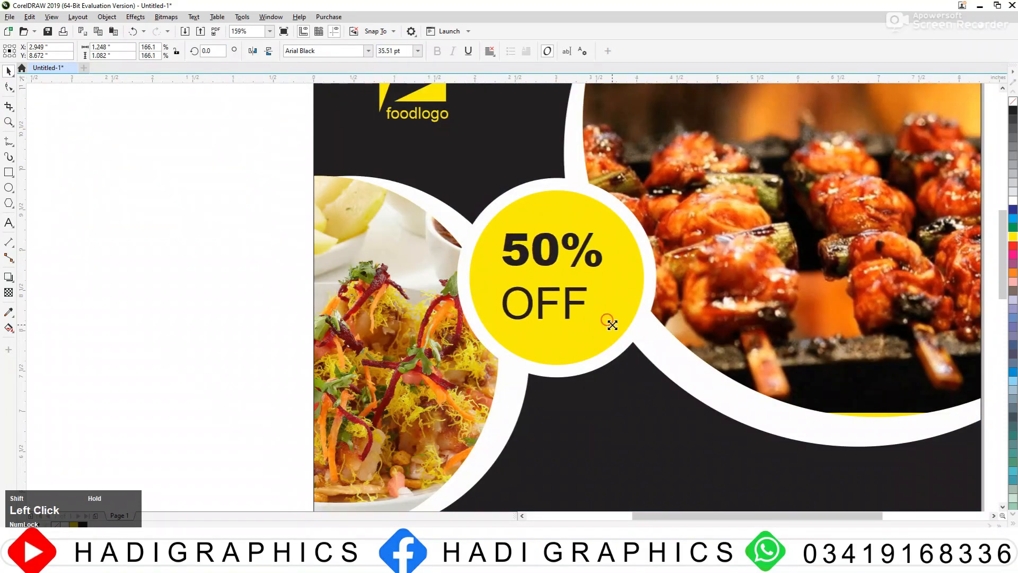
drag(540, 258, 558, 271)
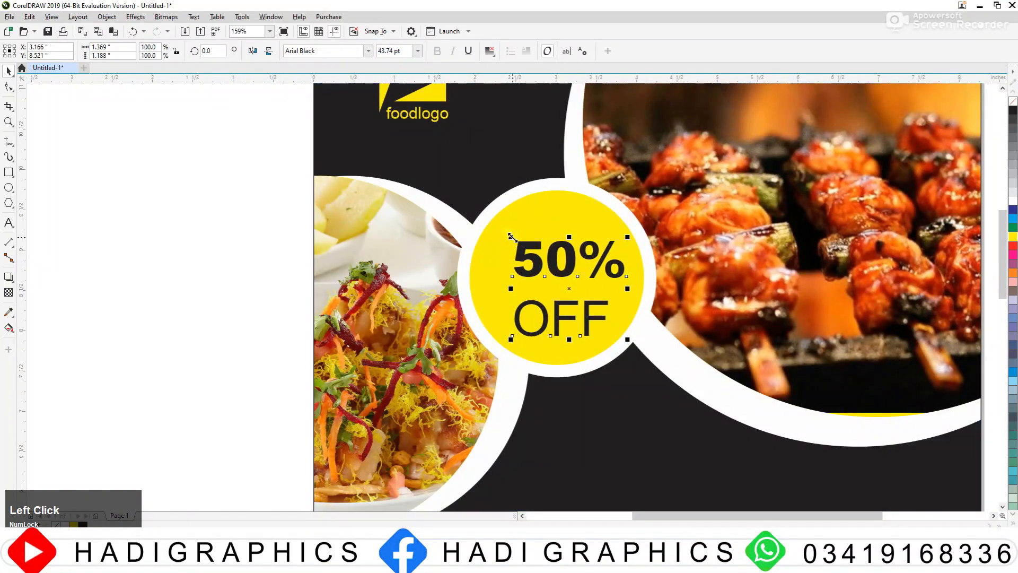
drag(511, 236, 496, 224)
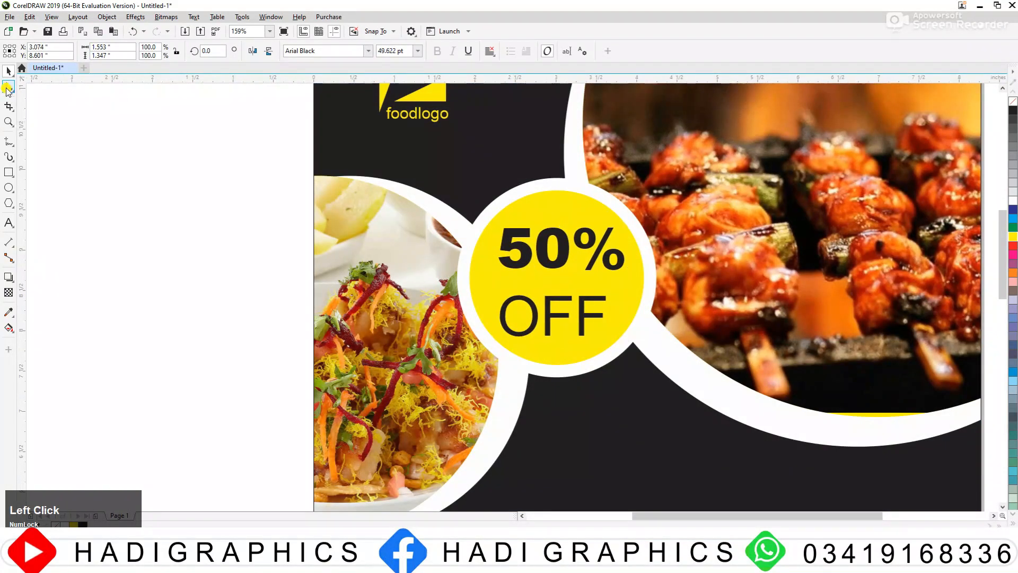
Step: Tighten the line spacing of the "50% OFF" text with the Shape tool and centre it in the yellow circle
click(7, 91)
drag(496, 342, 488, 315)
key(space)
drag(562, 260, 562, 272)
click(221, 275)
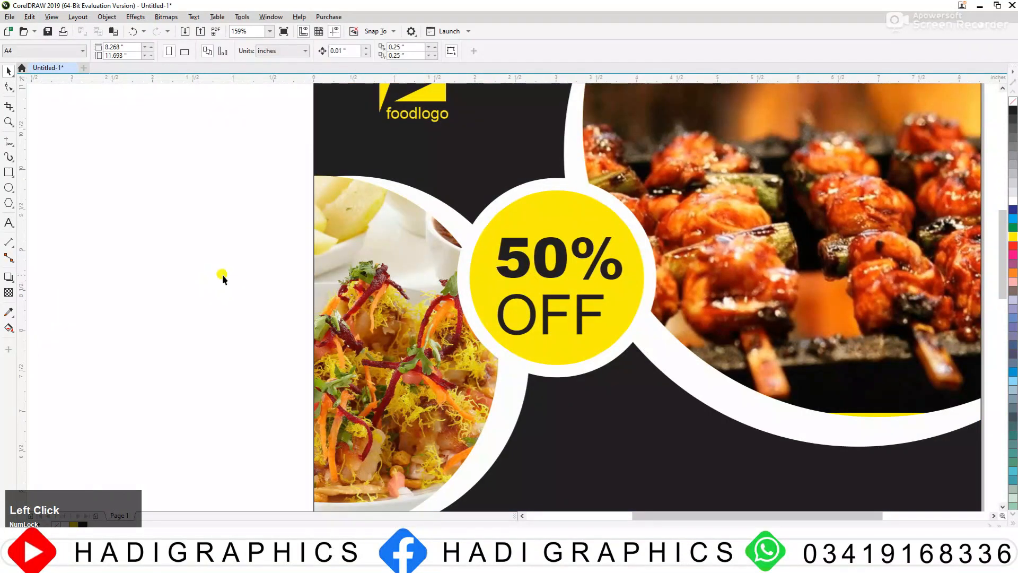
Step: Draw a circle about 3.57 inches across and place it on the black area below the plated dish photo
key(F3)
key(F3)
key(F2)
drag(372, 208, 820, 405)
key(F3)
key(F2)
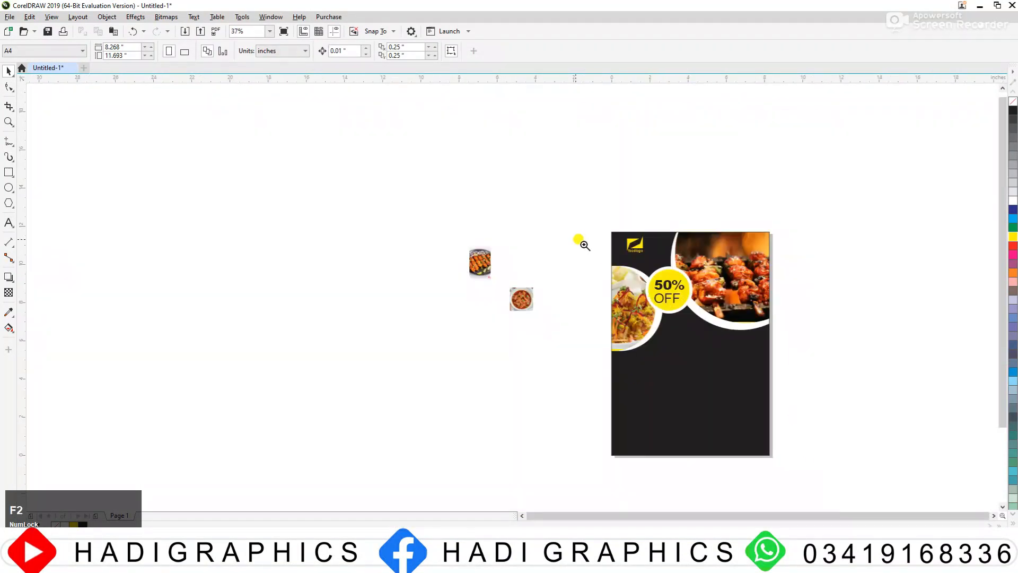
drag(545, 221, 819, 449)
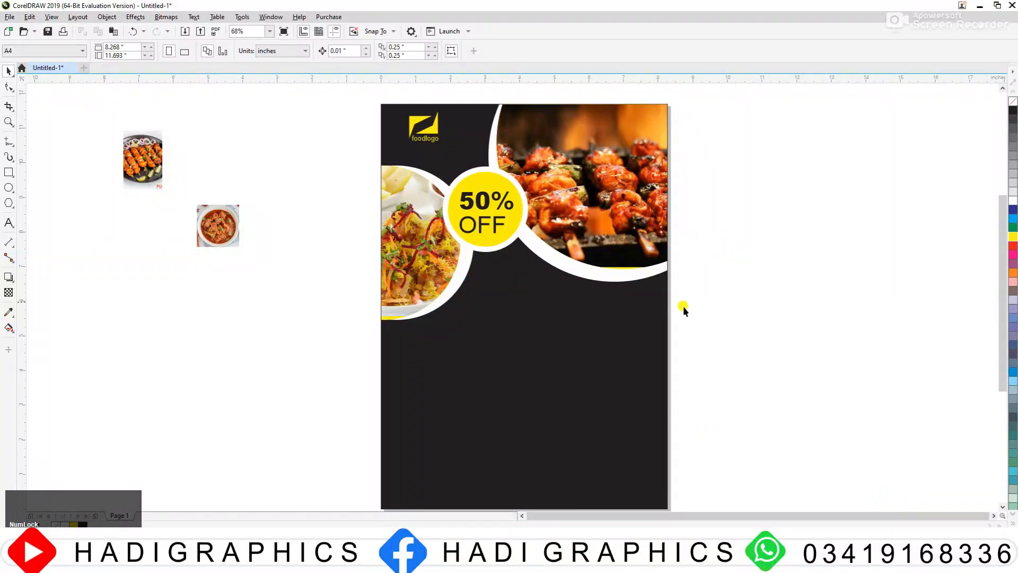
click(399, 302)
click(289, 300)
click(8, 204)
drag(423, 327, 553, 457)
drag(478, 391, 448, 385)
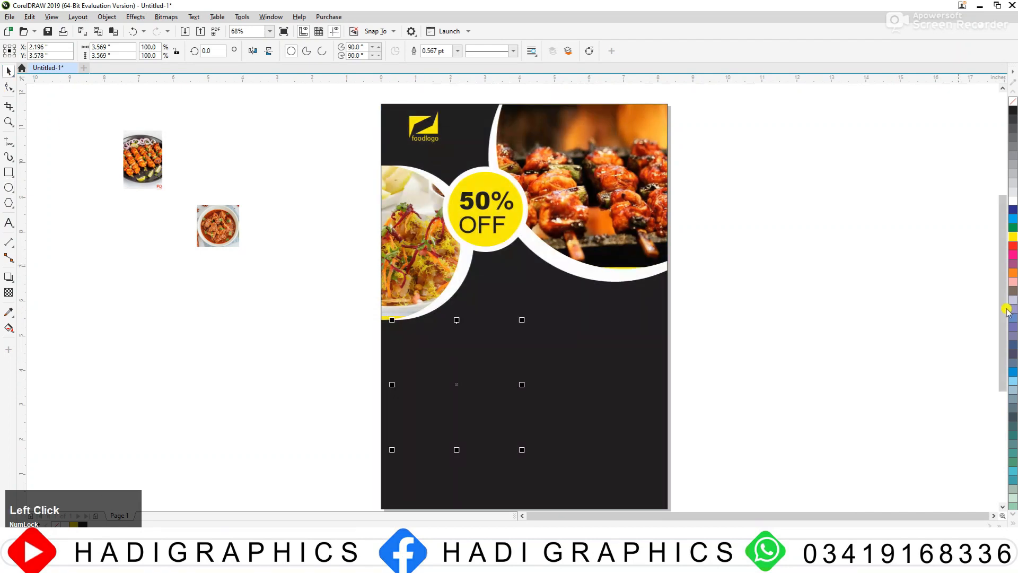
Step: Fill the lower circle white and shift it to about X 2.32, Y 3.79 inches
click(1012, 236)
click(1013, 201)
click(901, 258)
key(F3)
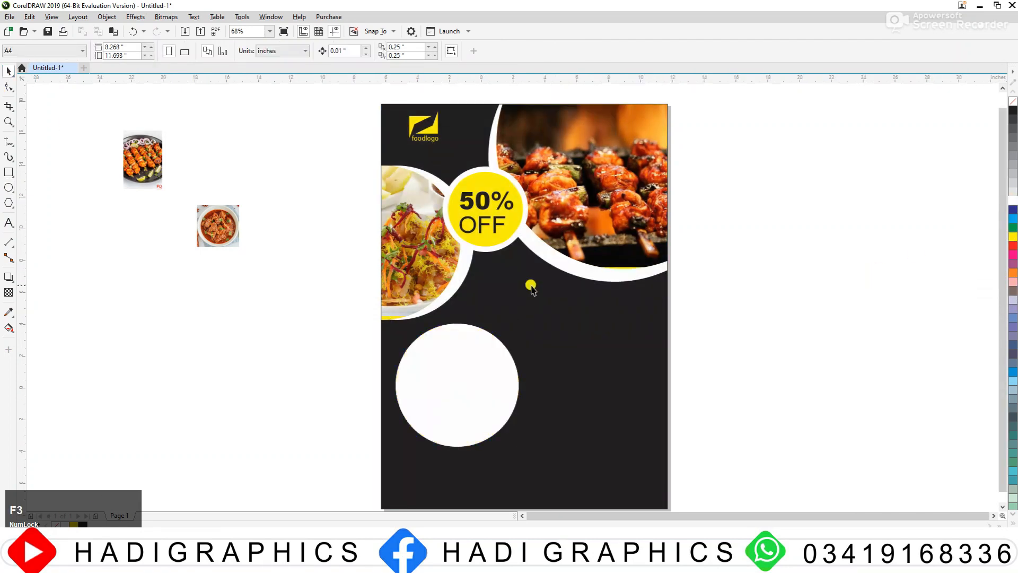
key(F2)
drag(451, 274, 606, 382)
click(464, 301)
drag(465, 300, 475, 303)
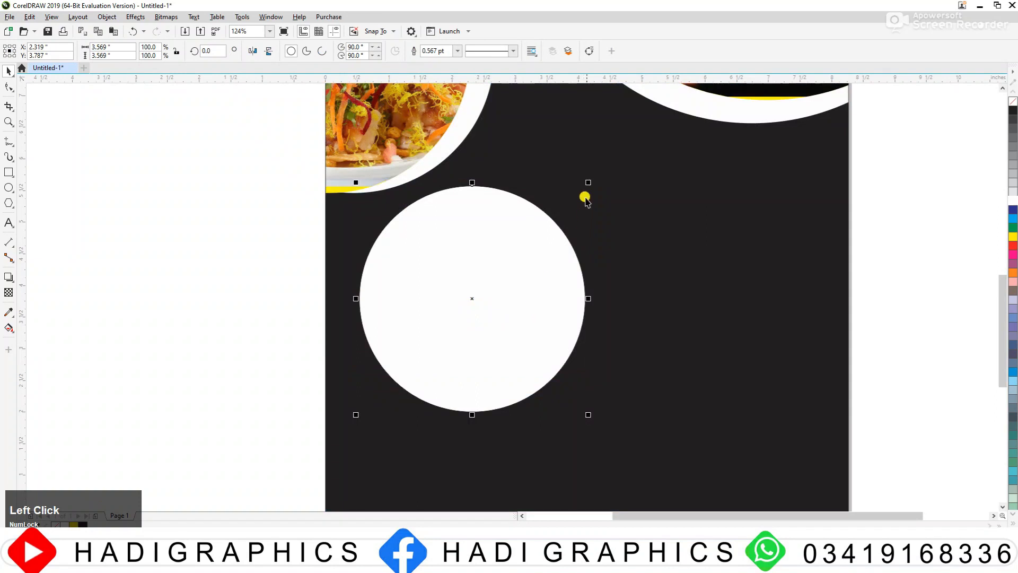
Step: Make a concentric copy of the white circle about 2.97 inches across, filled yellow with no outline
drag(587, 183, 569, 201)
right_click(587, 205)
click(1012, 237)
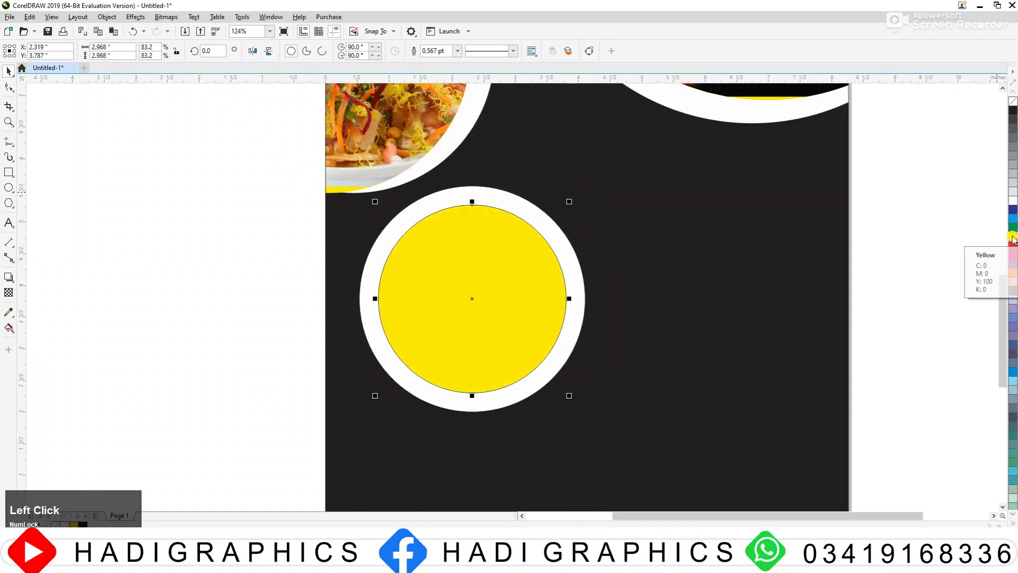
right_click(1013, 102)
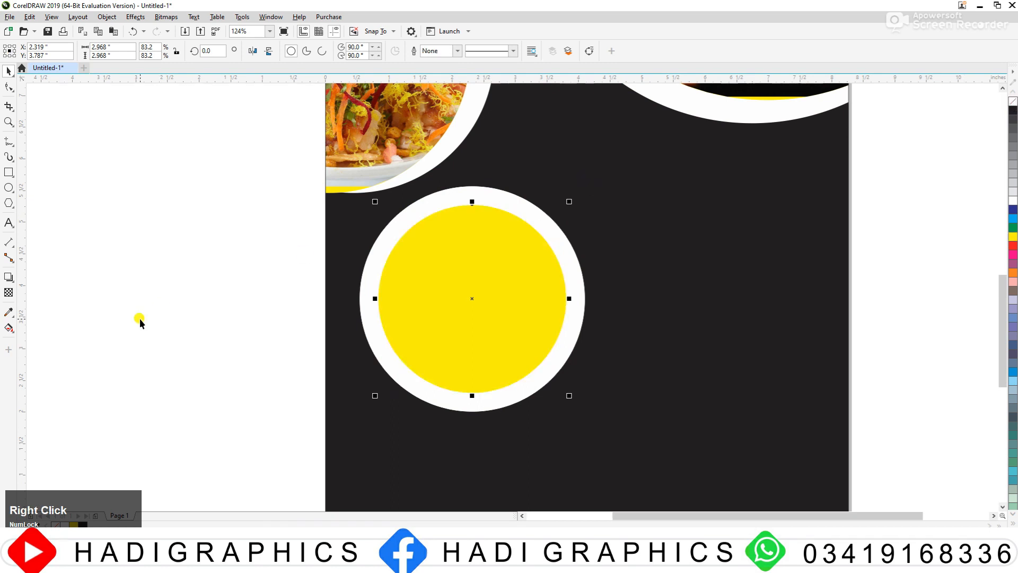
Step: Draw a rectangle about 2.53 by 0.88 inches over the yellow circle's lower part and centre it horizontally on the circle
click(9, 173)
drag(389, 342, 549, 398)
key(space)
drag(468, 369, 475, 377)
shift+click(464, 303)
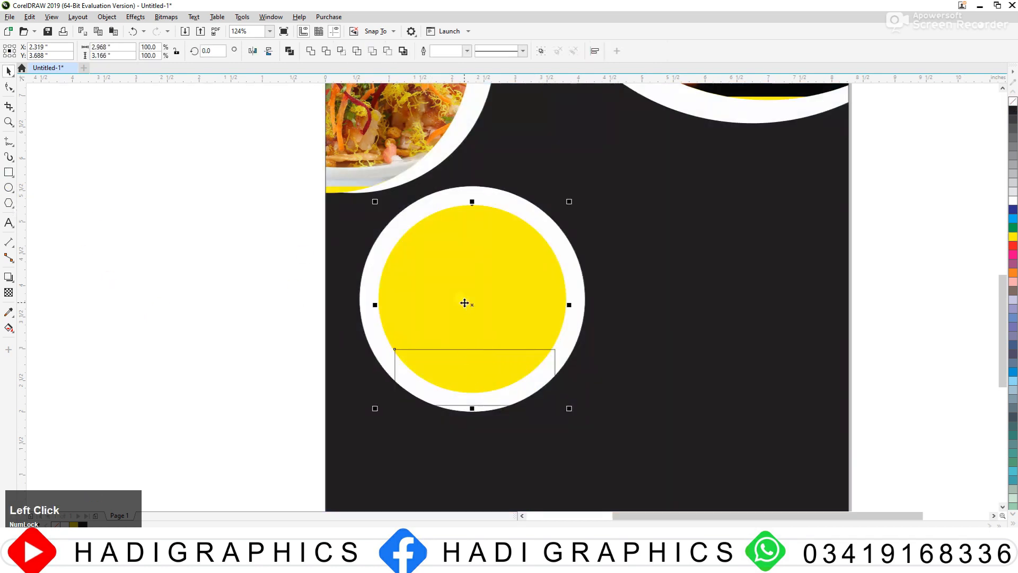
click(213, 305)
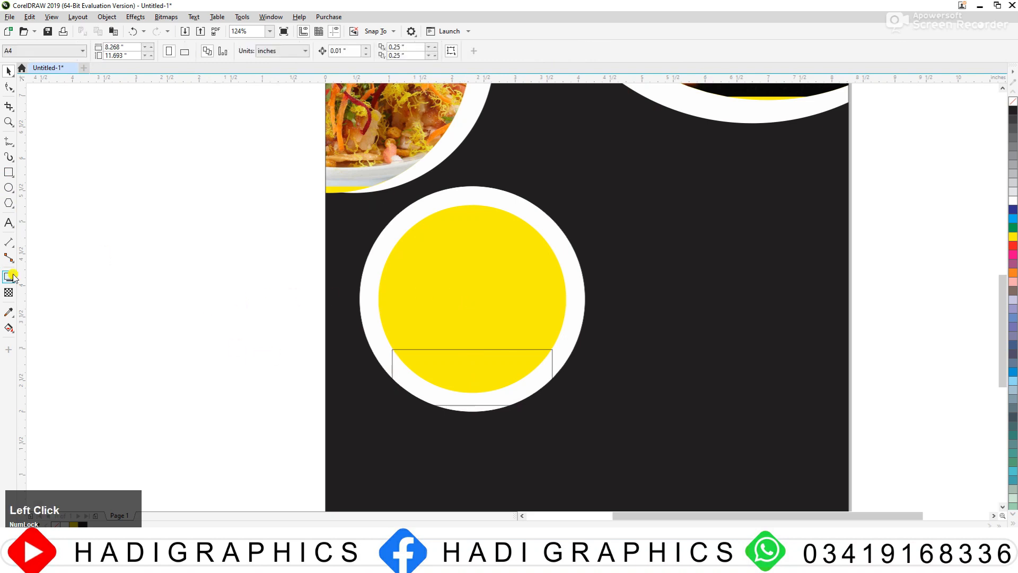
Step: Smart Fill the part of the yellow circle above the rectangle with blue-grey
click(15, 332)
click(43, 340)
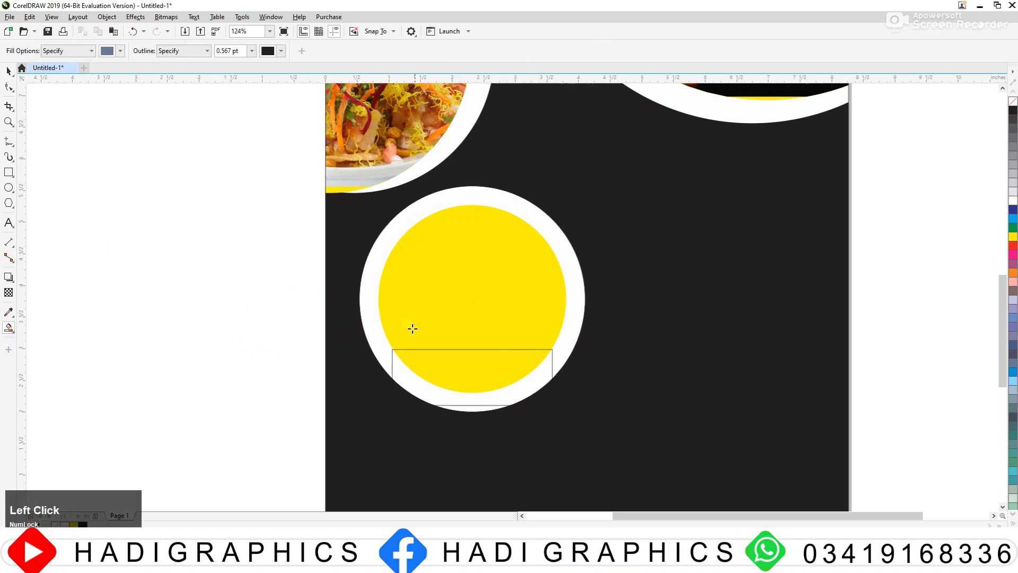
click(475, 303)
key(space)
Step: Delete the rectangle and the leftover yellow circle, and select the blue-grey circle segment
click(462, 377)
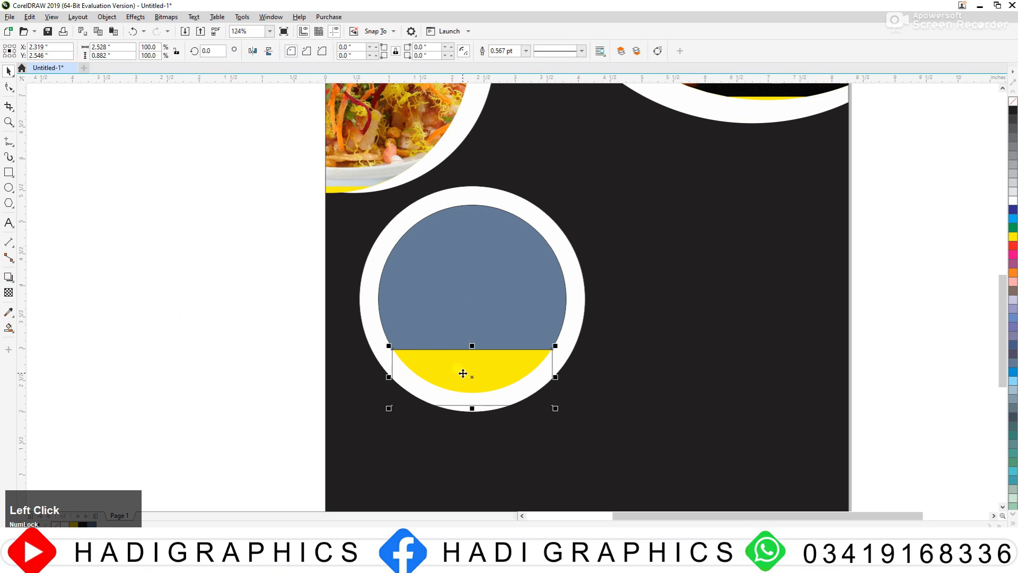
key(Delete)
click(479, 360)
key(Delete)
click(461, 330)
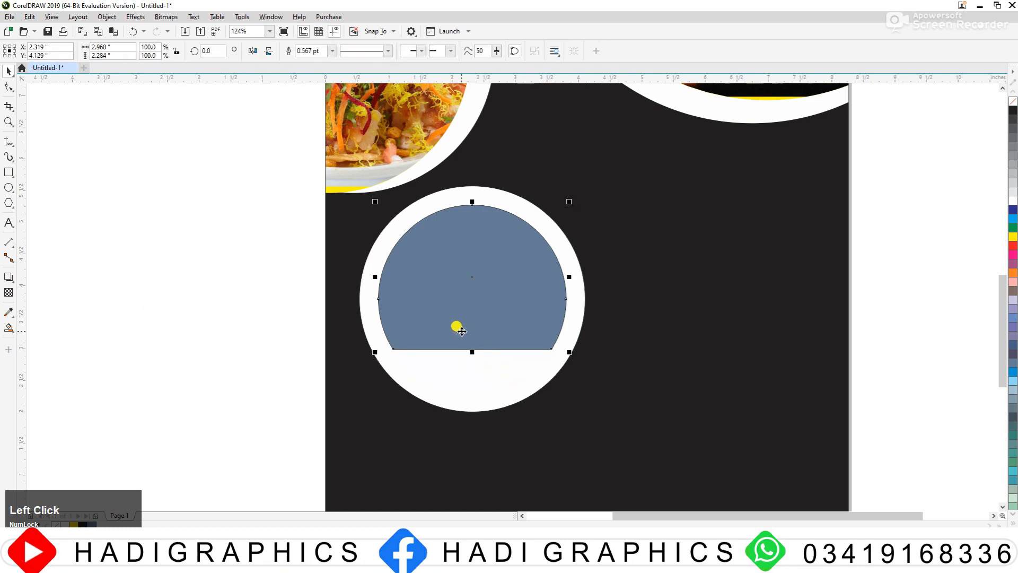
Step: Fill the blue-grey circle segment yellow and remove the outline from both the segment and the white circle around it
click(1013, 238)
scroll(543, 223, down, 5)
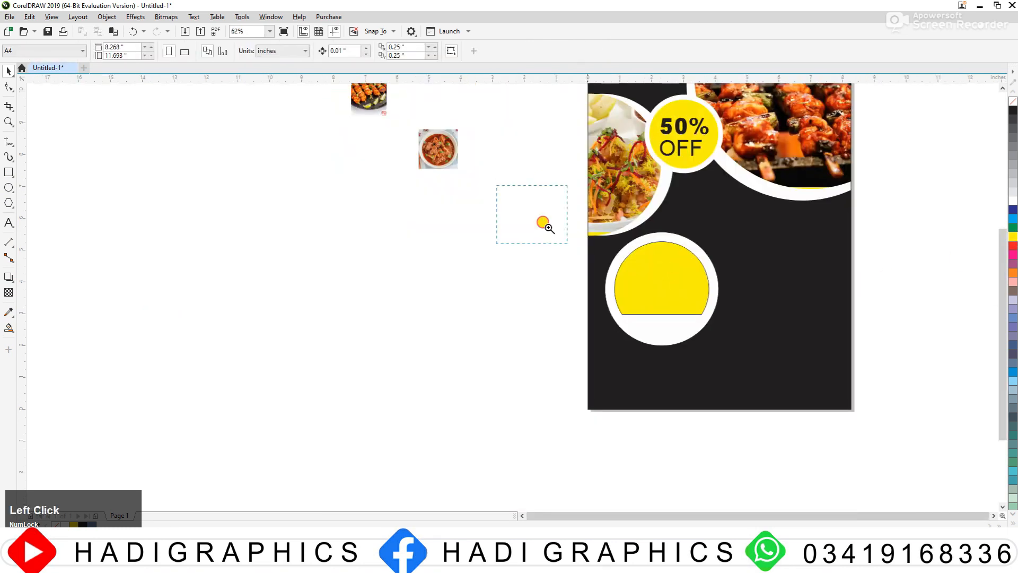
scroll(393, 215, up, 5)
drag(274, 147, 653, 407)
right_click(1013, 102)
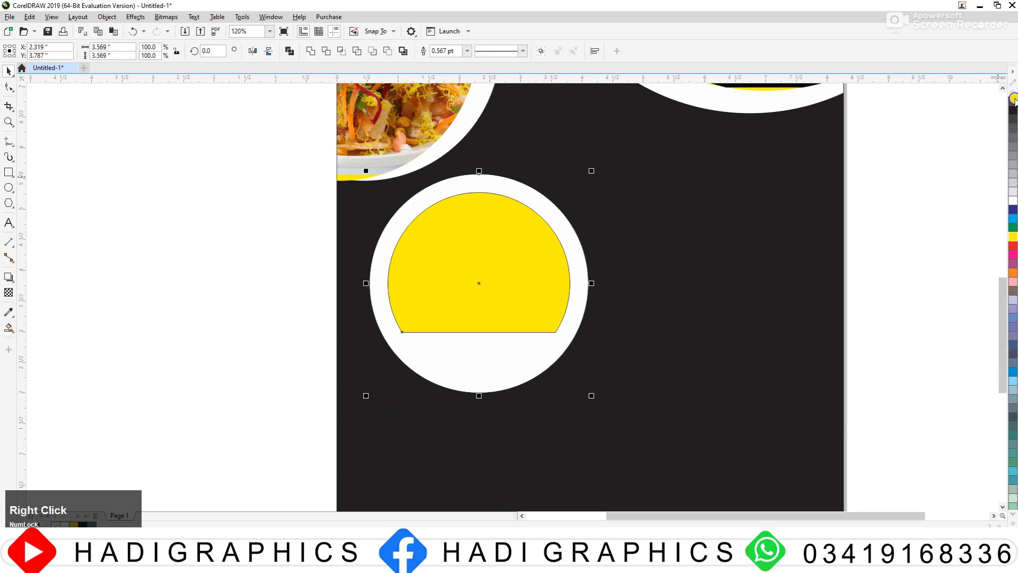
scroll(606, 221, down, 5)
drag(456, 195, 632, 279)
click(820, 277)
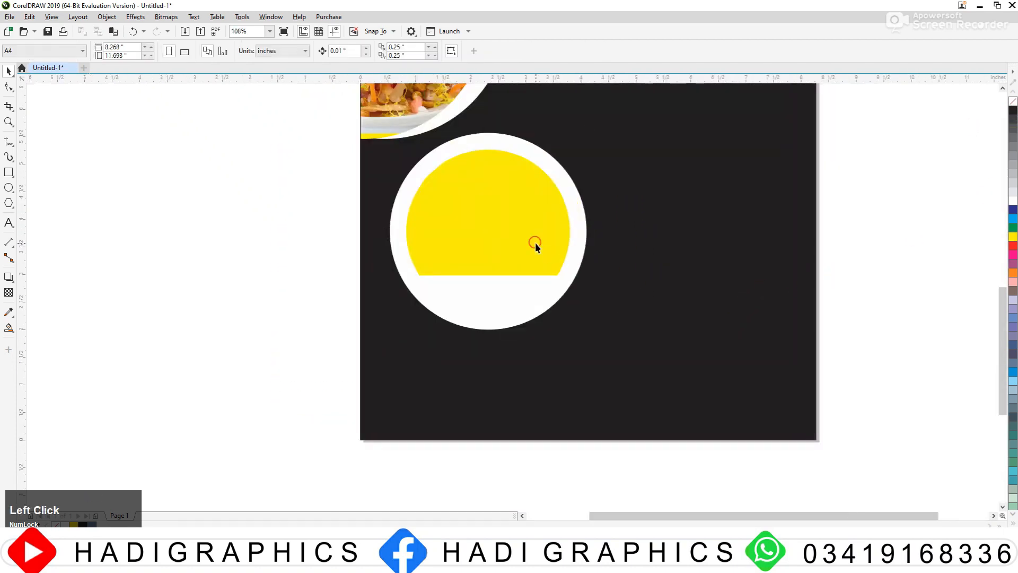
Step: Enlarge the yellow segment proportionally to about 3.1 inches wide within the white circle
click(533, 243)
drag(575, 280, 578, 282)
click(185, 277)
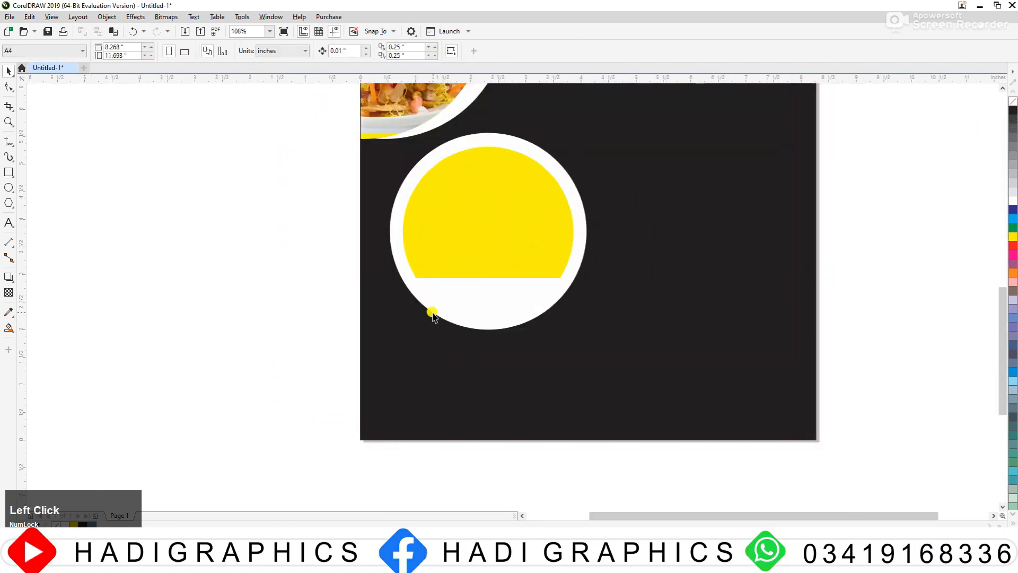
Step: Add the text "Name" in 24 pt Arial and place it on the white area below the yellow segment
key(F3)
click(513, 256)
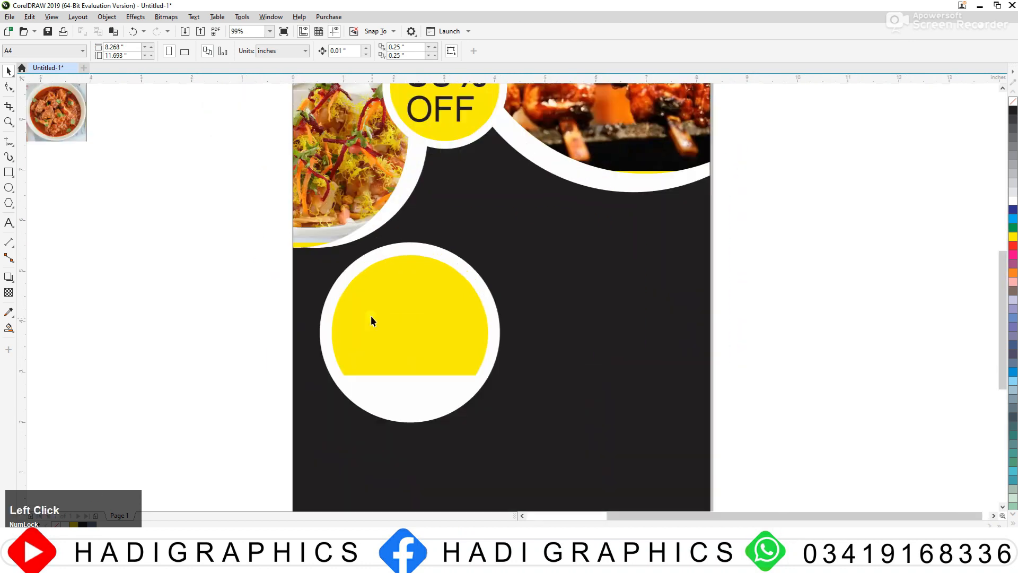
click(8, 222)
click(132, 249)
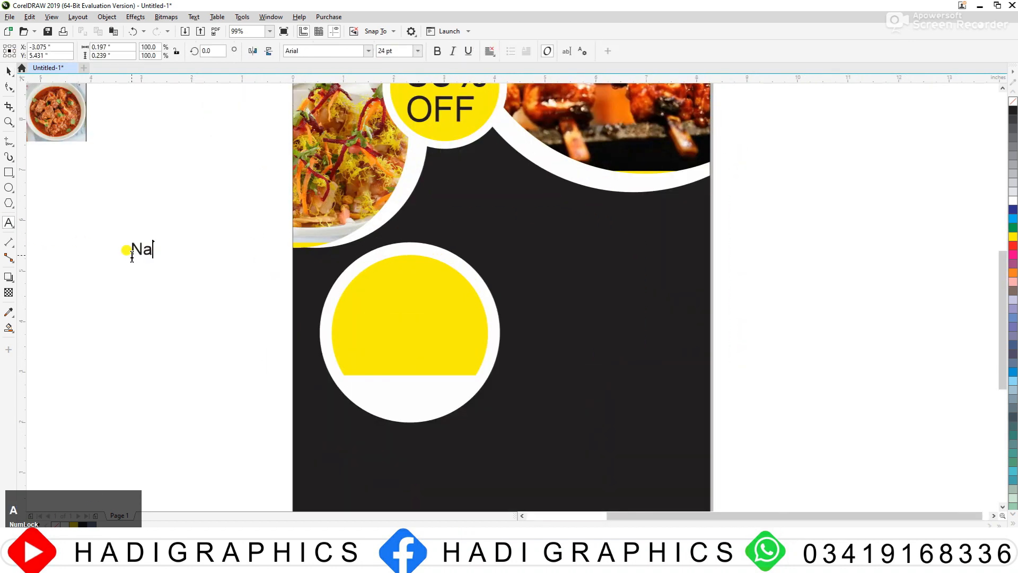
click(6, 72)
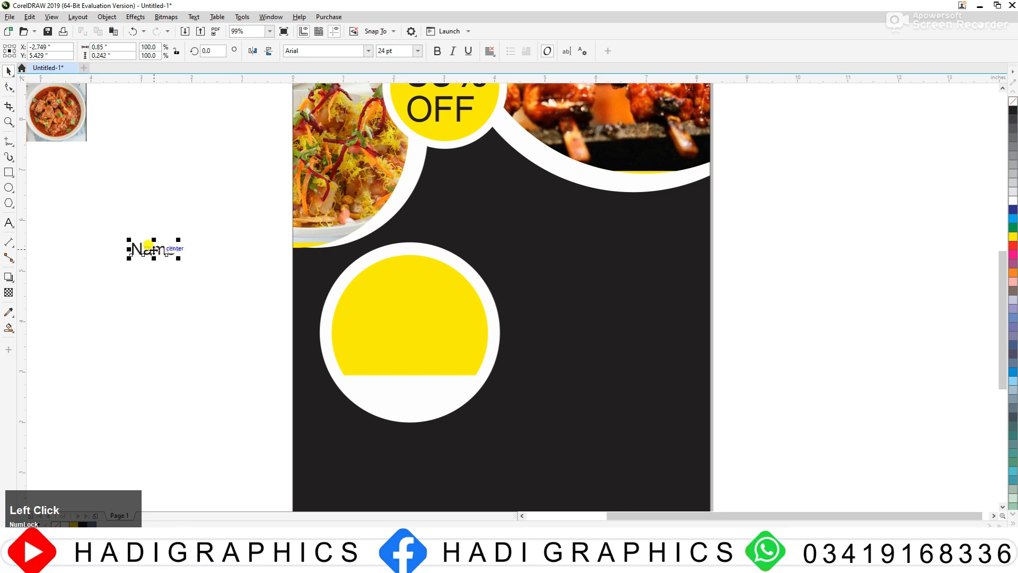
drag(153, 249, 404, 392)
Step: Enlarge the "Name" text slightly and centre it horizontally on the yellow segment
key(z)
drag(266, 323, 539, 453)
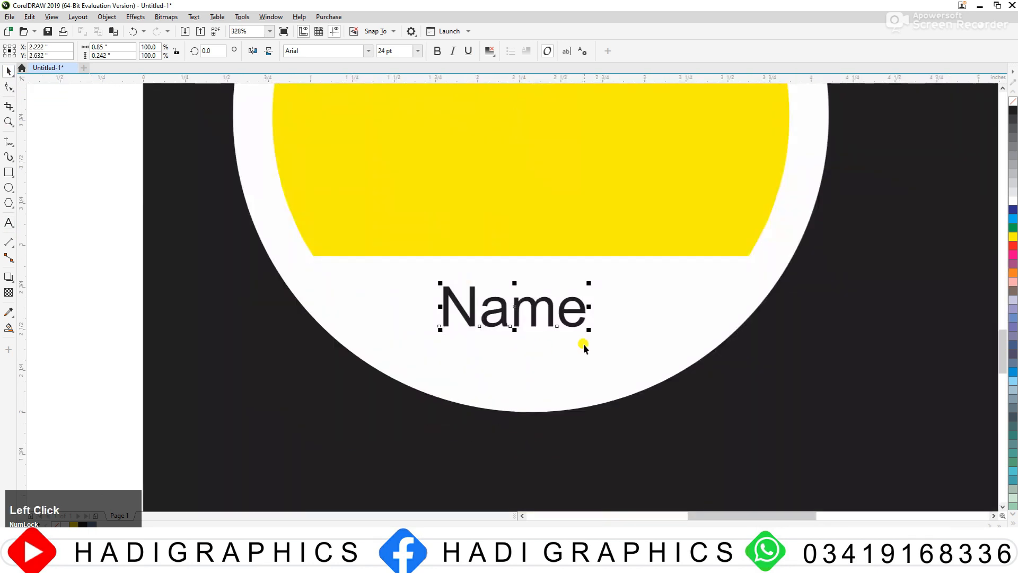
drag(588, 329, 605, 338)
shift+click(531, 223)
key(c)
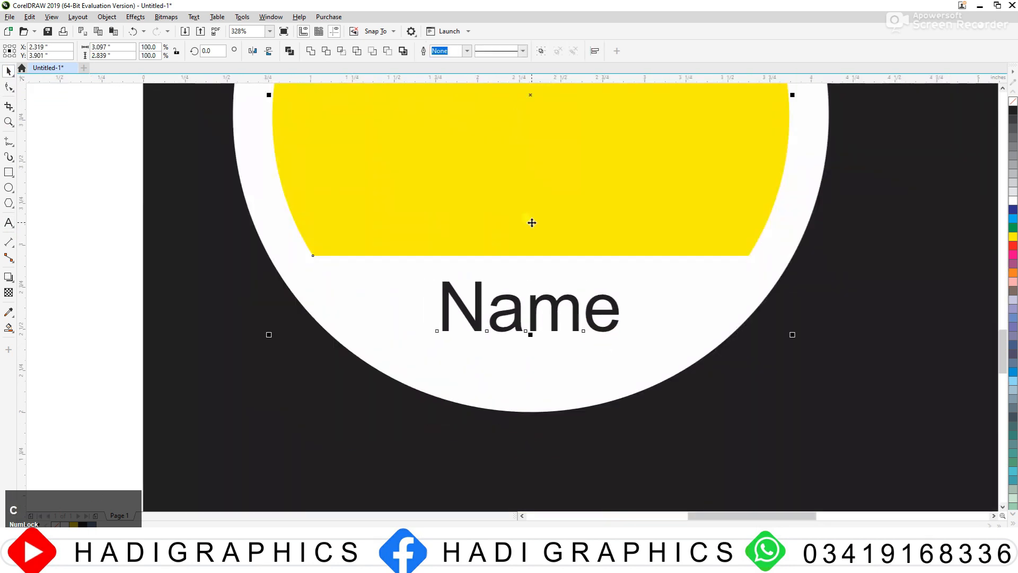
Step: Rotate the yellow segment and the "Name" text together by about 15.58 degrees so they slope upward to the right
key(F3)
key(F3)
key(F2)
drag(394, 152, 699, 358)
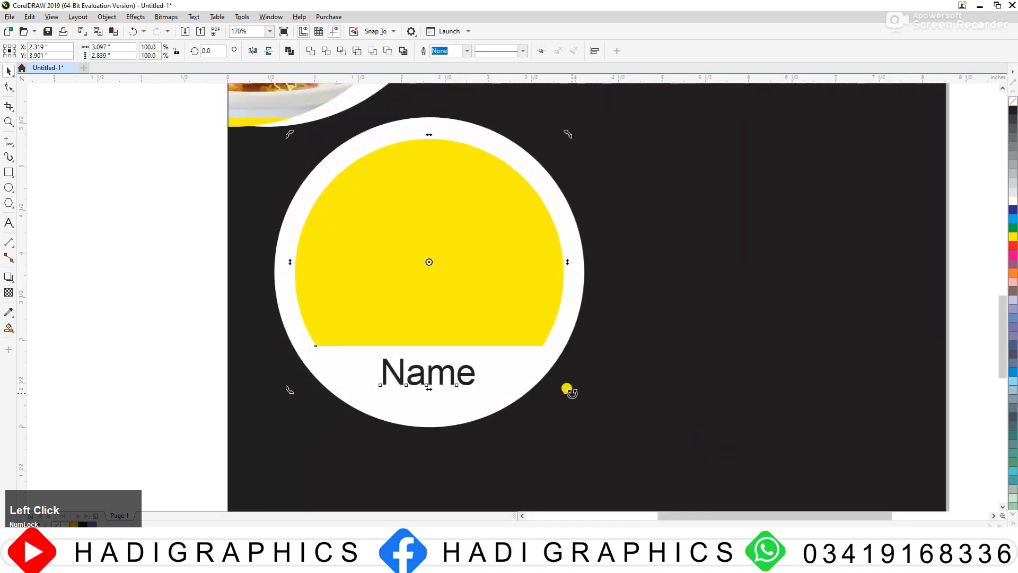
drag(572, 392, 586, 364)
drag(573, 399, 581, 390)
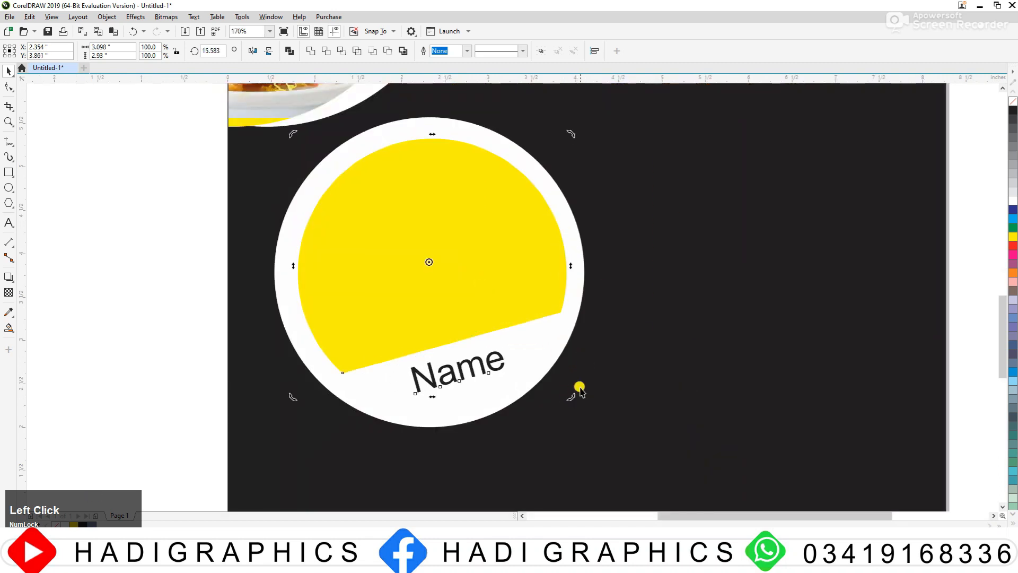
Step: PowerClip the curry bowl photo inside the tilted yellow segment
key(F3)
click(399, 336)
key(F2)
drag(430, 267, 697, 415)
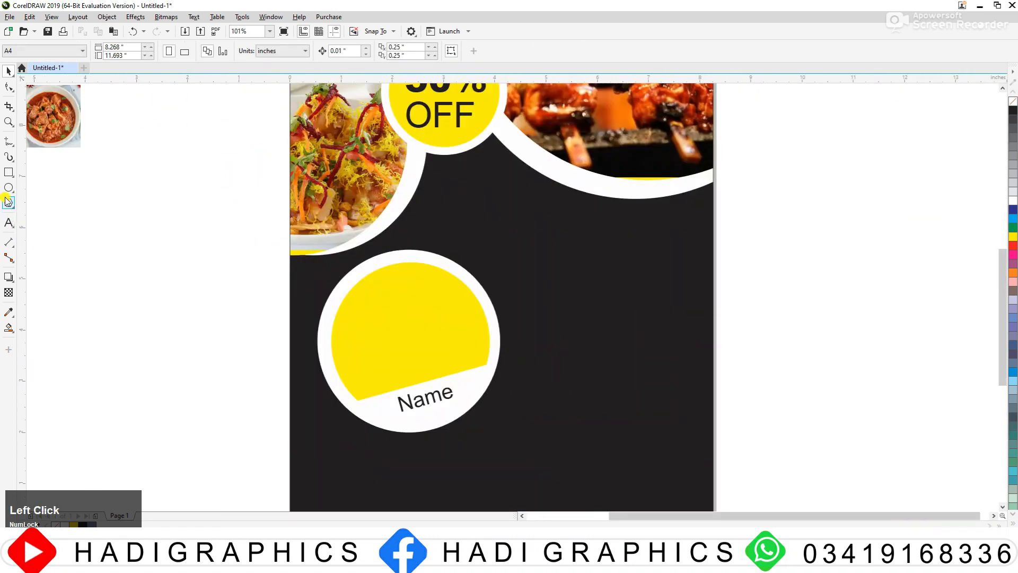
drag(42, 126, 142, 313)
right_click(150, 284)
click(213, 390)
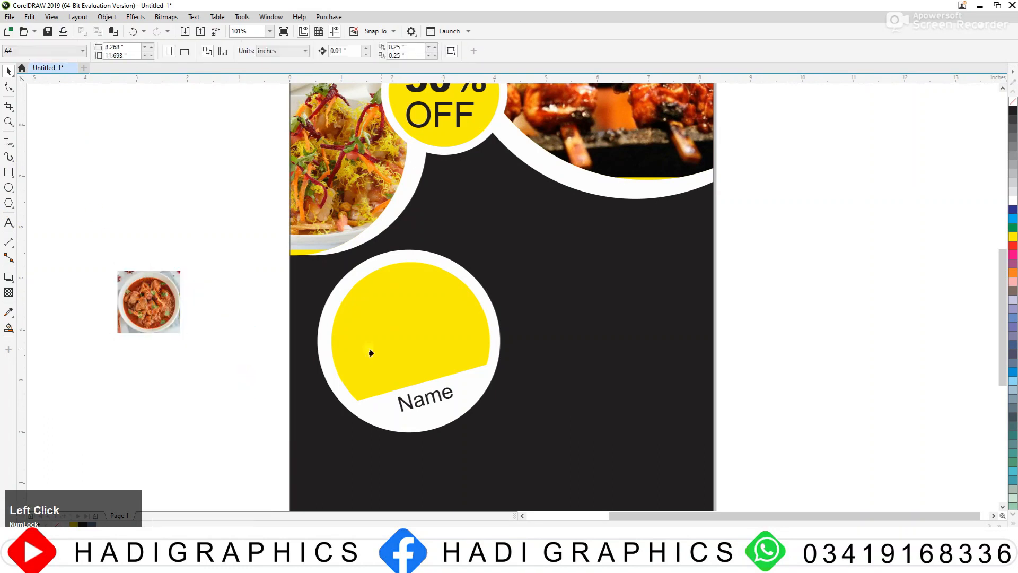
click(371, 352)
Step: Scale the clipped curry photo to about 3.77 inches and position it so the food fills the whole segment
alt+click(403, 322)
drag(447, 295, 502, 247)
drag(425, 333, 421, 339)
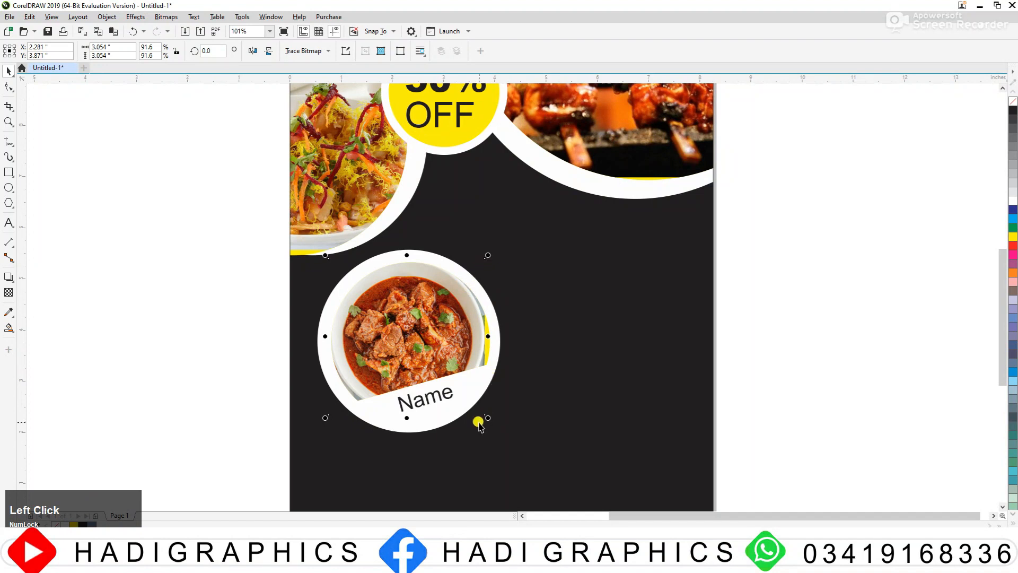
drag(488, 418, 493, 423)
drag(424, 337, 426, 340)
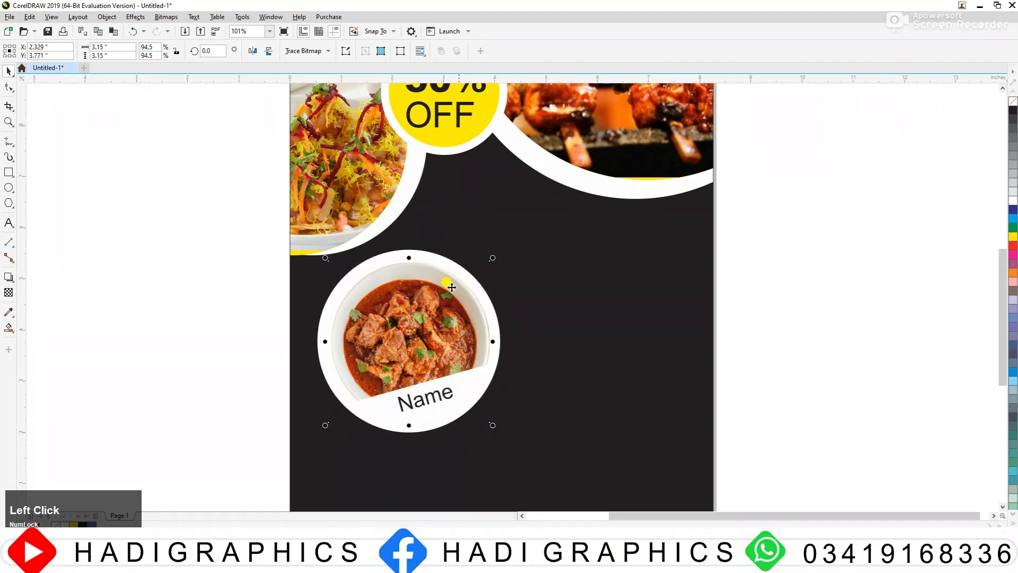
drag(489, 260, 511, 239)
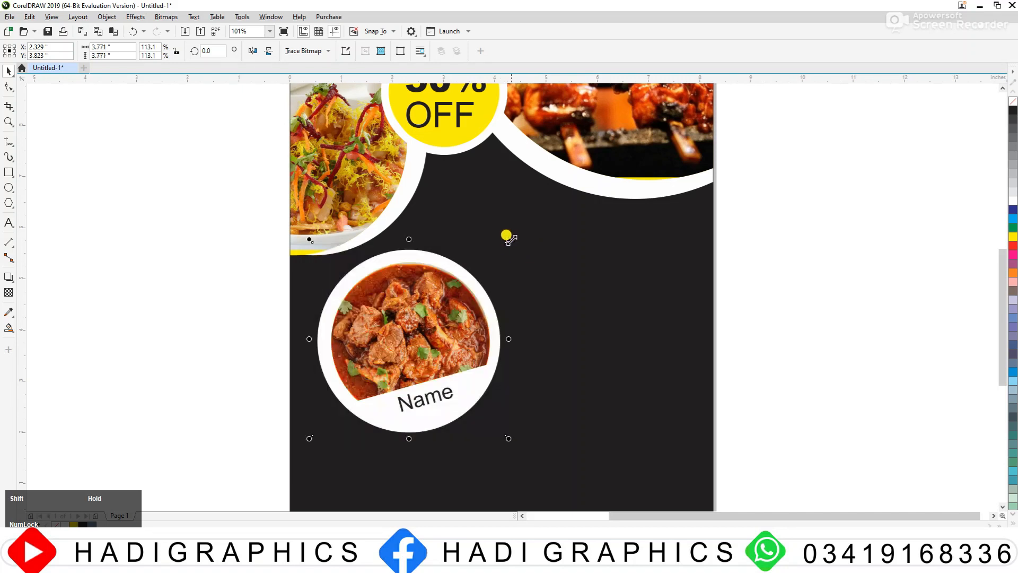
click(244, 325)
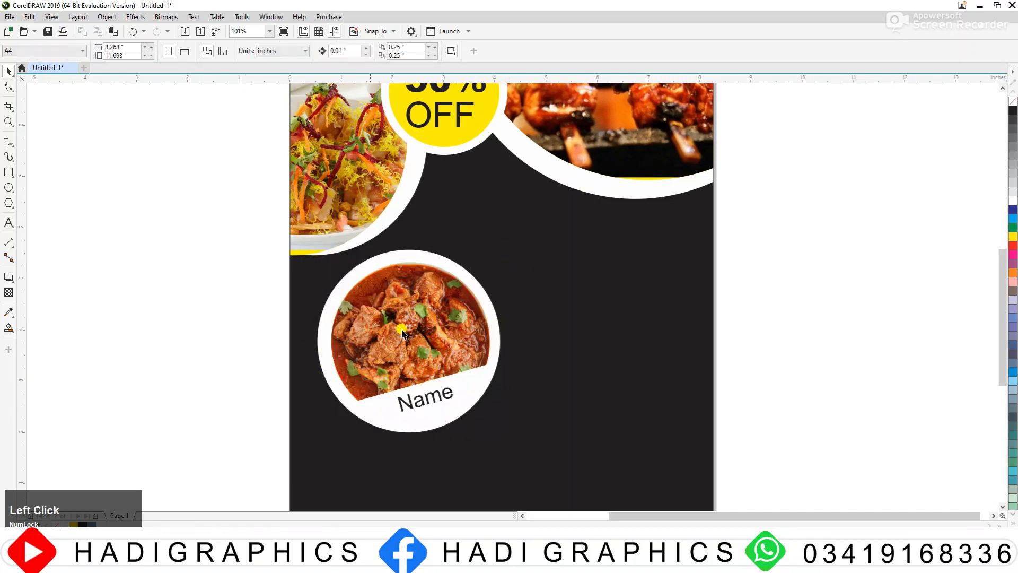
Step: Draw a circle about 1.48 inches across beside the page, filled yellow with a white 8 pt outline
click(9, 187)
drag(131, 226, 207, 302)
click(1011, 237)
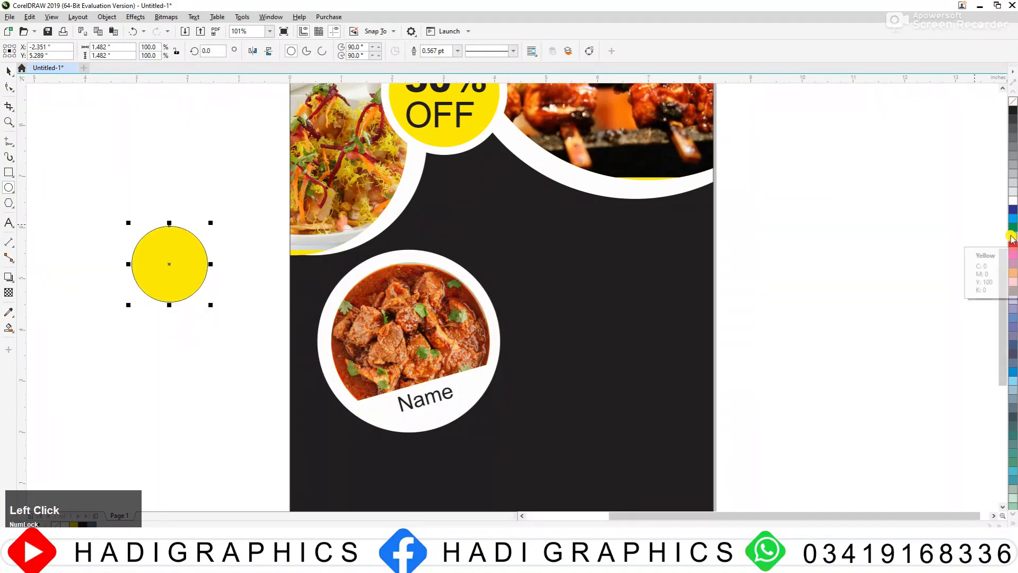
right_click(1011, 236)
key(F12)
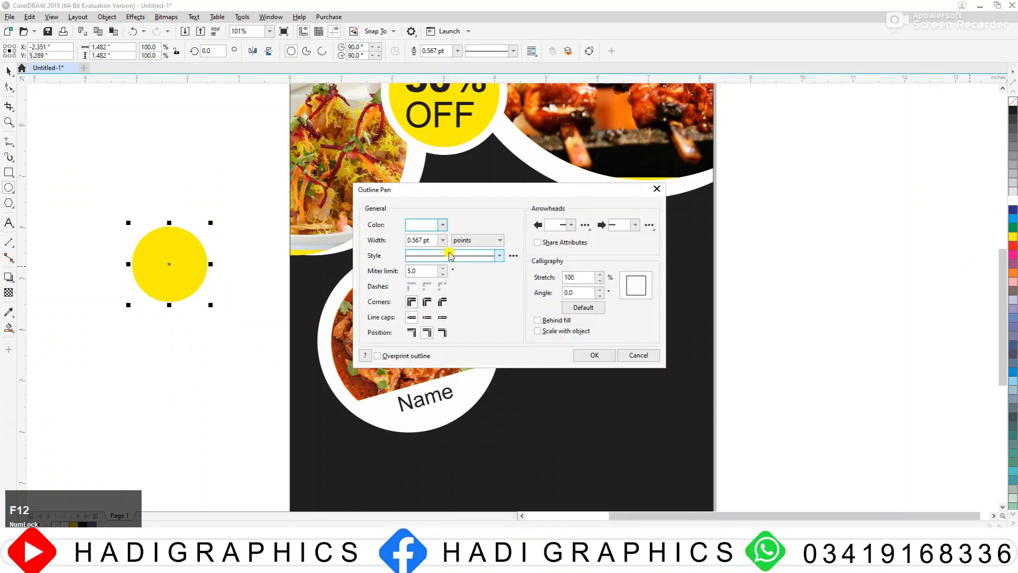
click(442, 240)
click(427, 320)
click(588, 354)
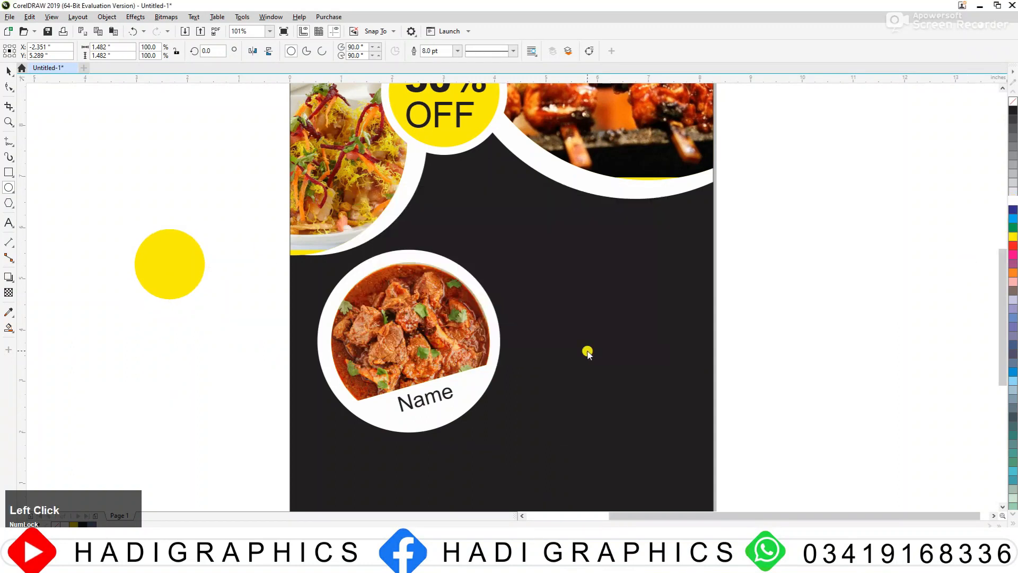
Step: Move the small yellow circle onto the curry frame's upper-right edge and shrink it to about 0.85 inches
drag(157, 246, 444, 243)
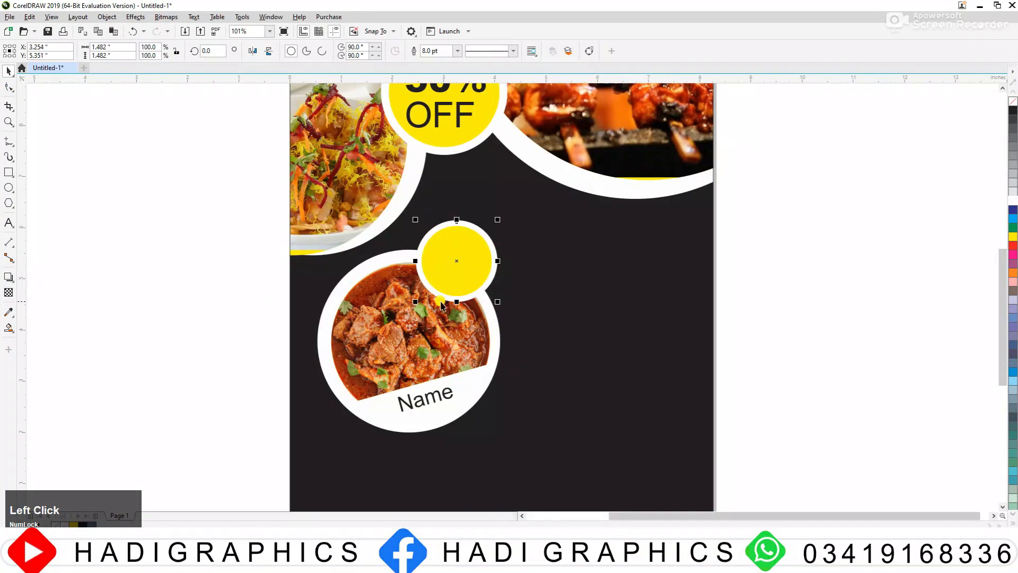
click(464, 282)
drag(781, 205, 781, 243)
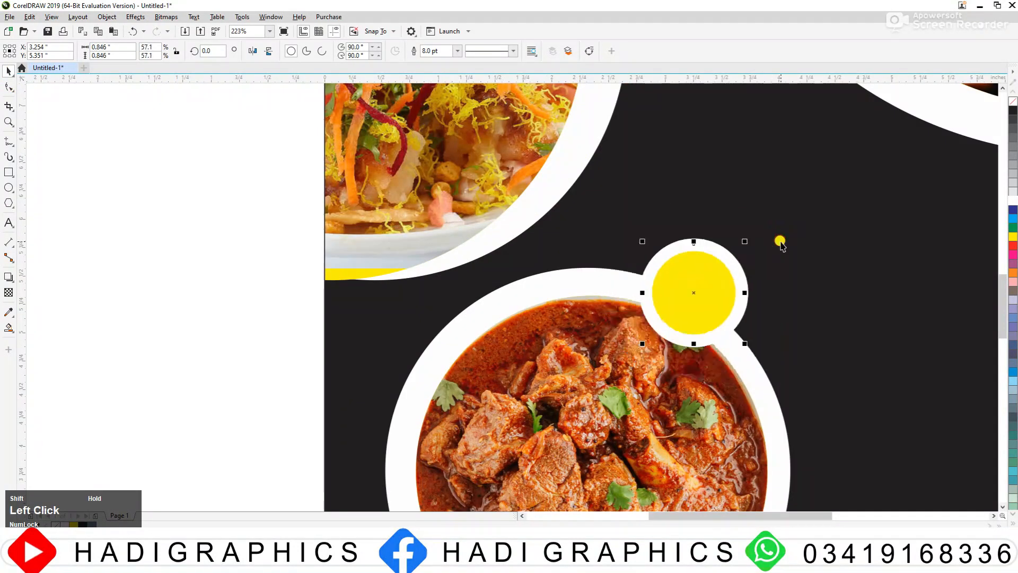
drag(723, 303, 704, 286)
Step: Set the yellow circle's outline to Behind fill and Scale with object, and adjust the circle's position on the frame's edge
key(F12)
click(552, 320)
click(553, 330)
click(588, 352)
drag(705, 287, 693, 296)
click(113, 304)
Step: Add the price text "10$" in 24 pt Arial and place it on the small yellow circle
click(8, 223)
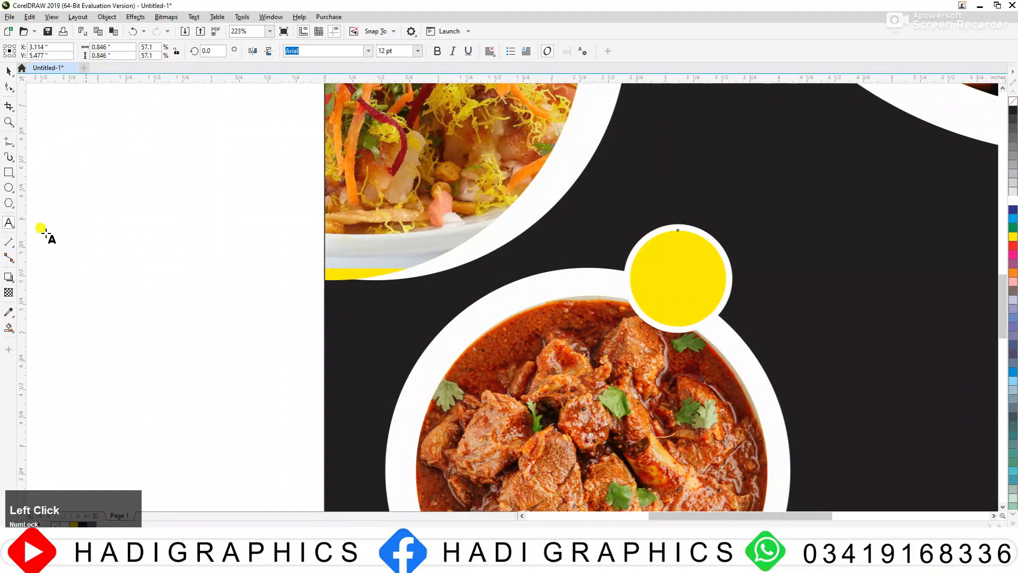
click(180, 245)
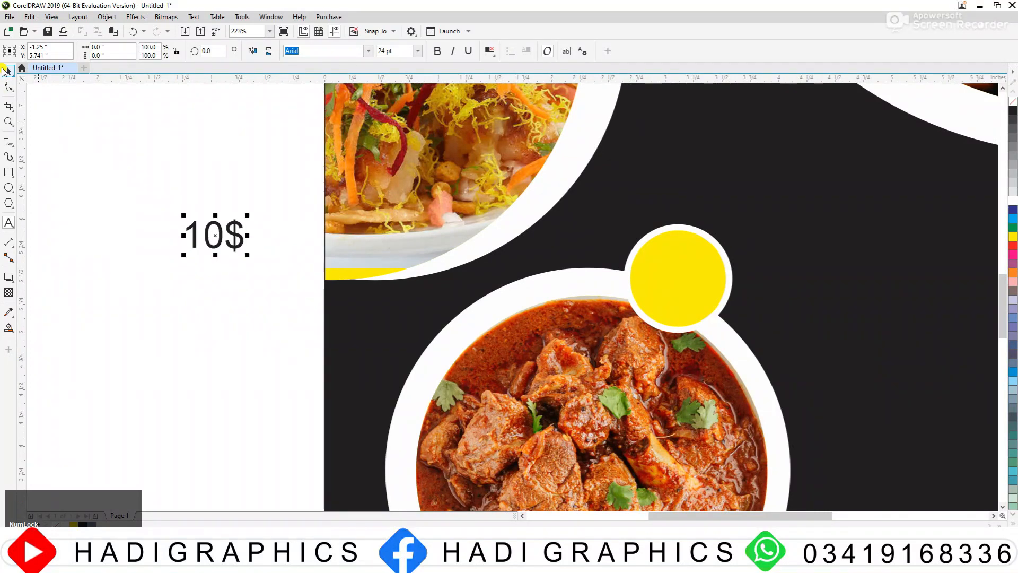
drag(267, 253, 713, 307)
Step: Shrink the price circle together with its "10$" text to about 0.78 inches and shift it slightly along the frame
scroll(710, 290, up, 3)
click(730, 349)
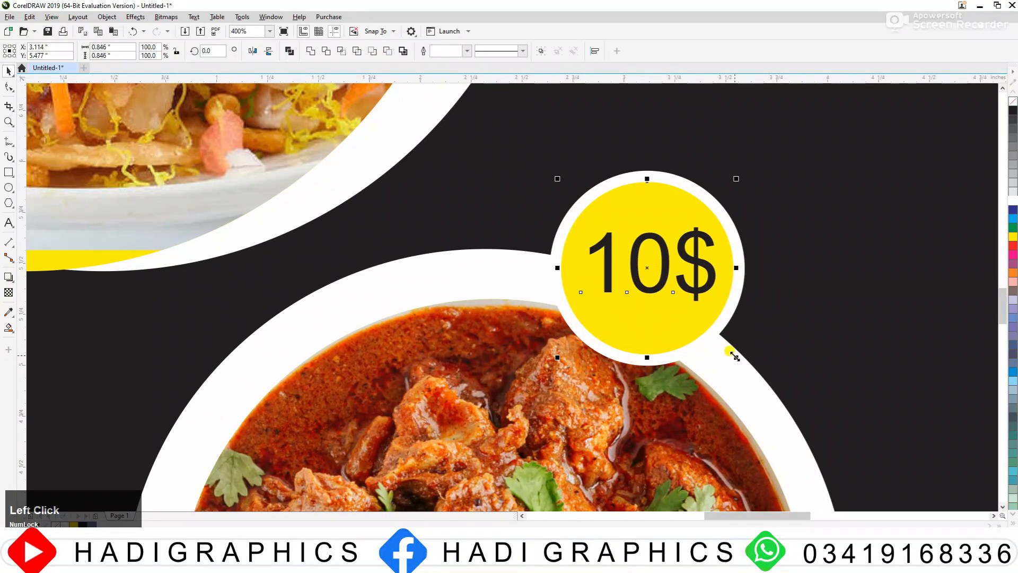
click(650, 270)
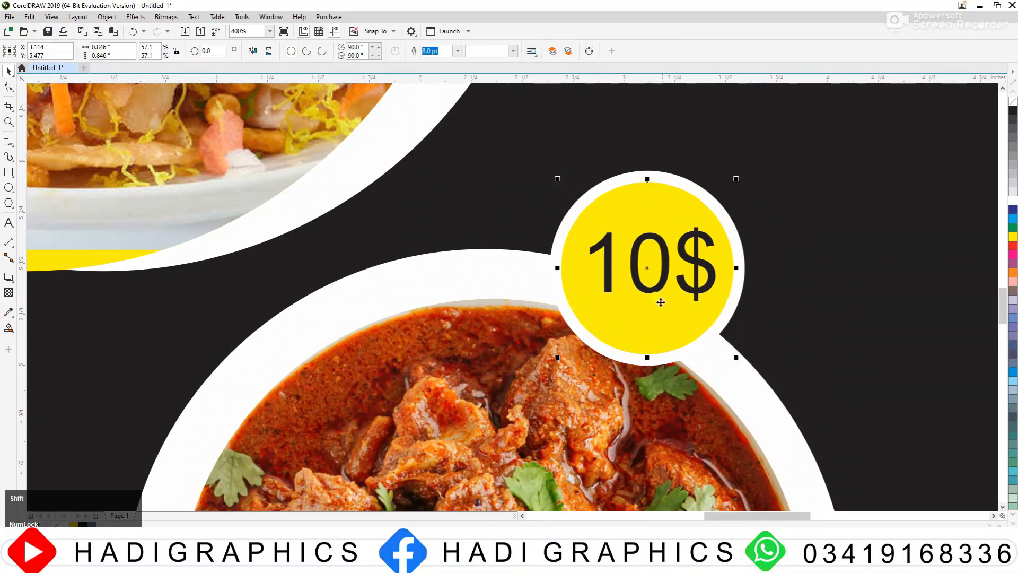
shift+click(719, 336)
drag(732, 354, 717, 340)
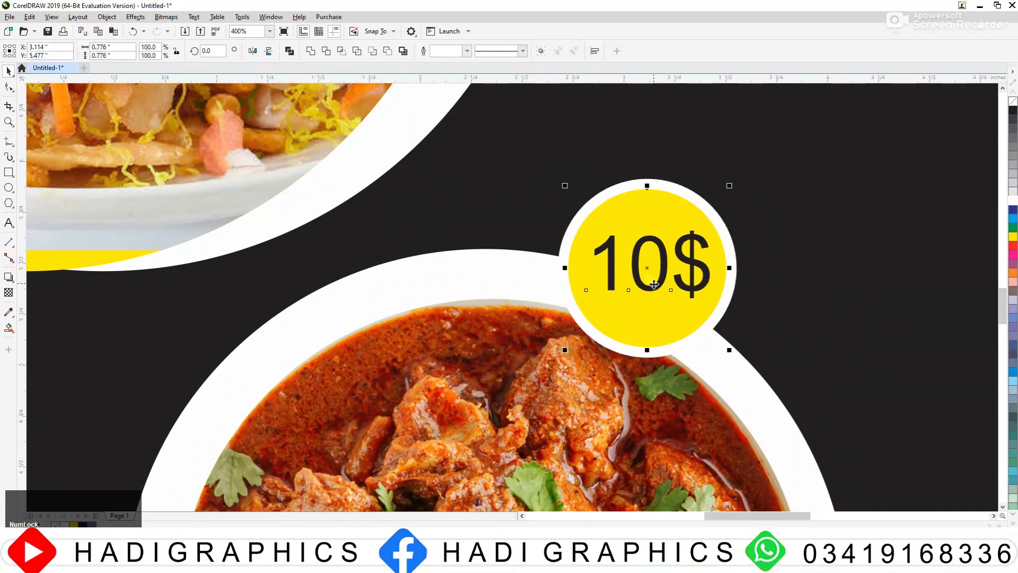
drag(649, 283, 640, 288)
Step: Select the complete curry frame with its photo, name and price badge, and nudge it slightly up and left
key(F3)
key(F3)
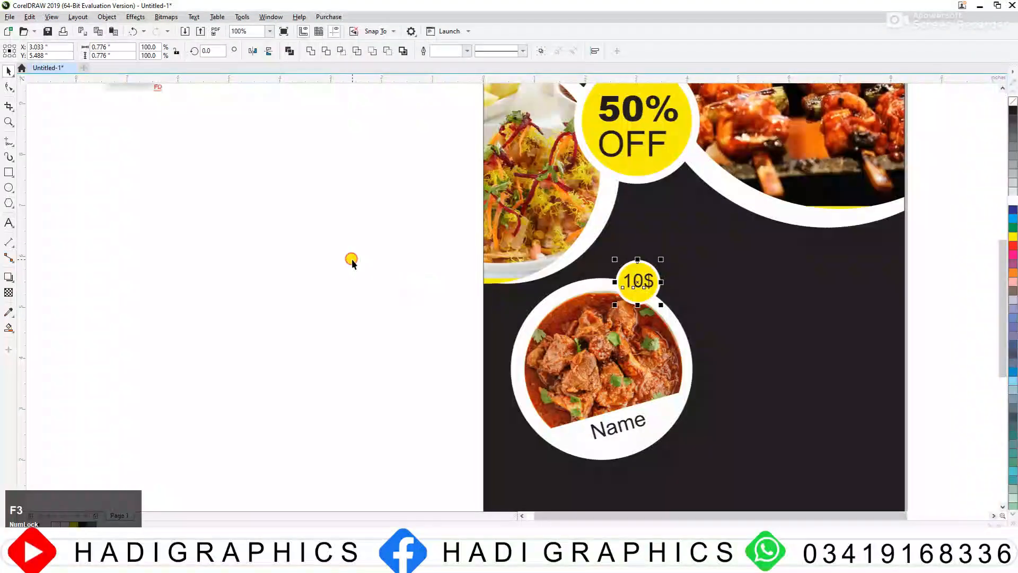
click(352, 260)
key(F3)
key(F3)
key(F2)
drag(499, 205, 729, 357)
drag(132, 182, 691, 466)
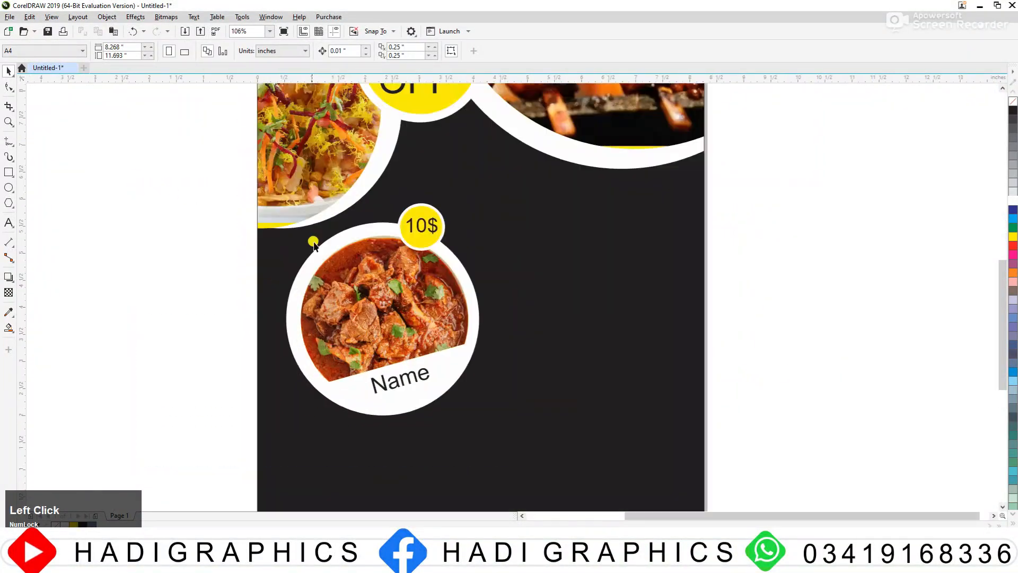
drag(203, 184, 536, 443)
drag(442, 355, 437, 352)
Step: Duplicate the complete curry frame and place the copy diagonally below and to the right of the original
key(F3)
key(F2)
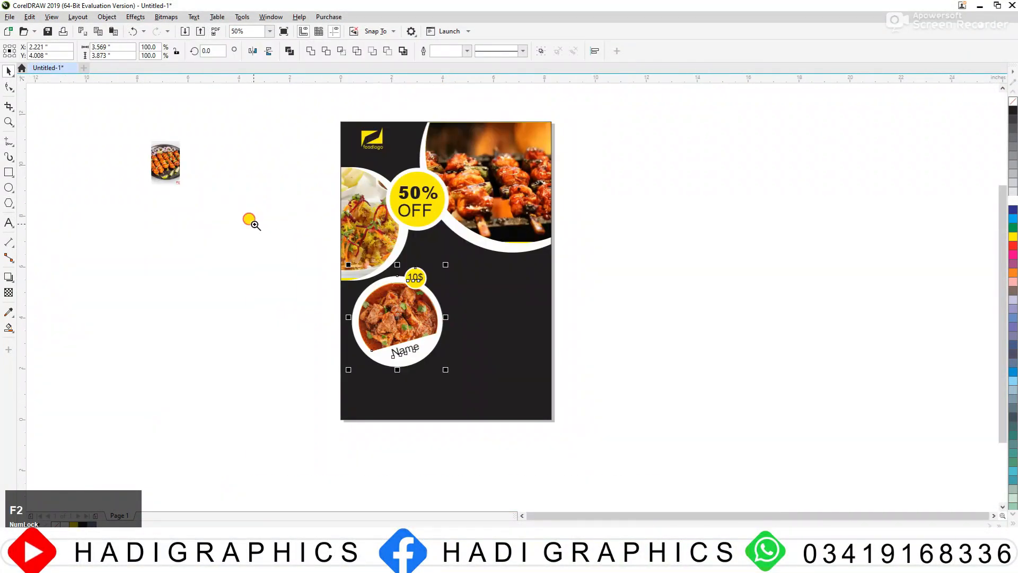
drag(249, 221, 701, 490)
drag(392, 227, 509, 299)
right_click(509, 300)
Step: Move the copied frame's "10$" badge down to the lower-right edge of its circle
click(702, 211)
drag(703, 210, 499, 279)
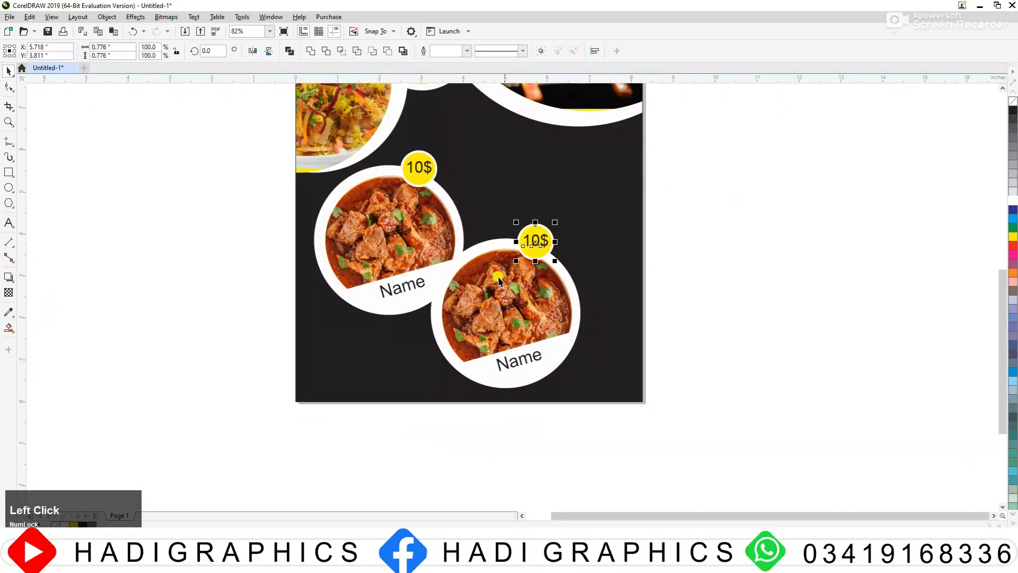
drag(530, 250, 576, 329)
Step: Select both dish frames with their names and badges and move them slightly upward on the page
drag(711, 227, 462, 398)
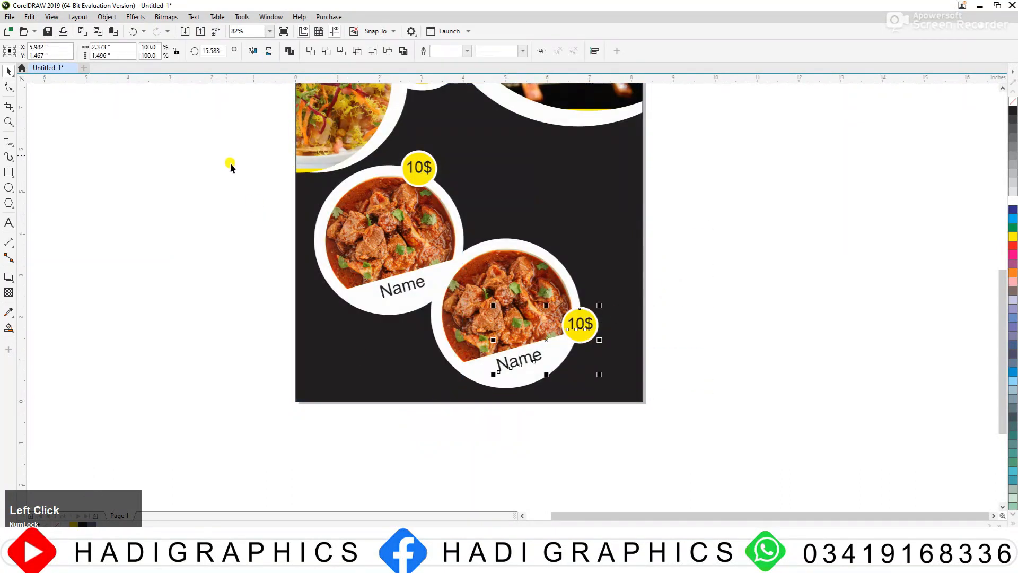
drag(212, 128, 683, 398)
mouse_move(427, 248)
mouse_down()
mouse_move(402, 211)
mouse_move(425, 235)
mouse_up()
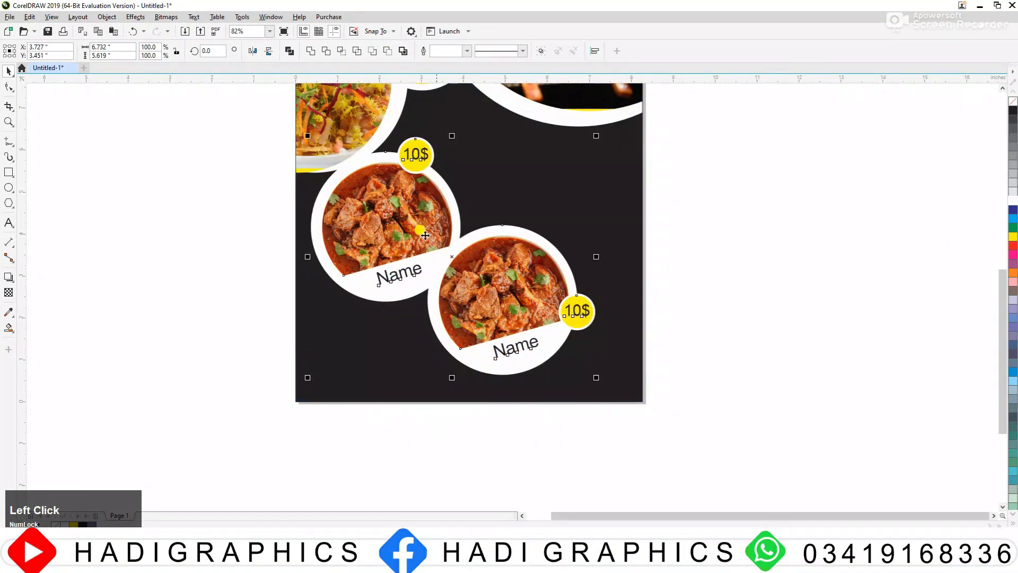
click(678, 233)
Step: Delete the curry photo from inside the second frame's yellow PowerClip segment
key(F3)
drag(701, 329, 704, 331)
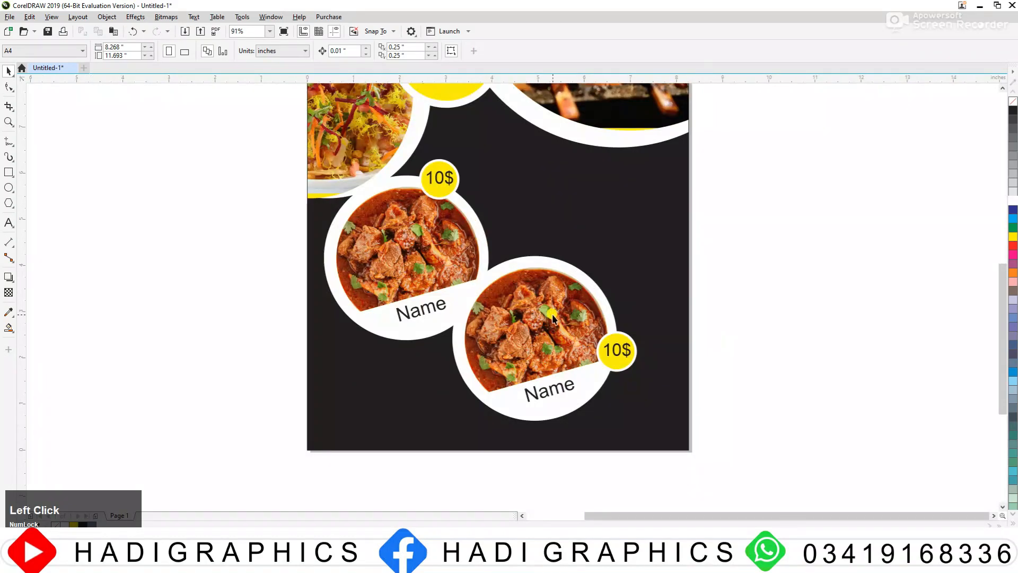
click(552, 315)
alt+click(553, 315)
key(Delete)
key(F3)
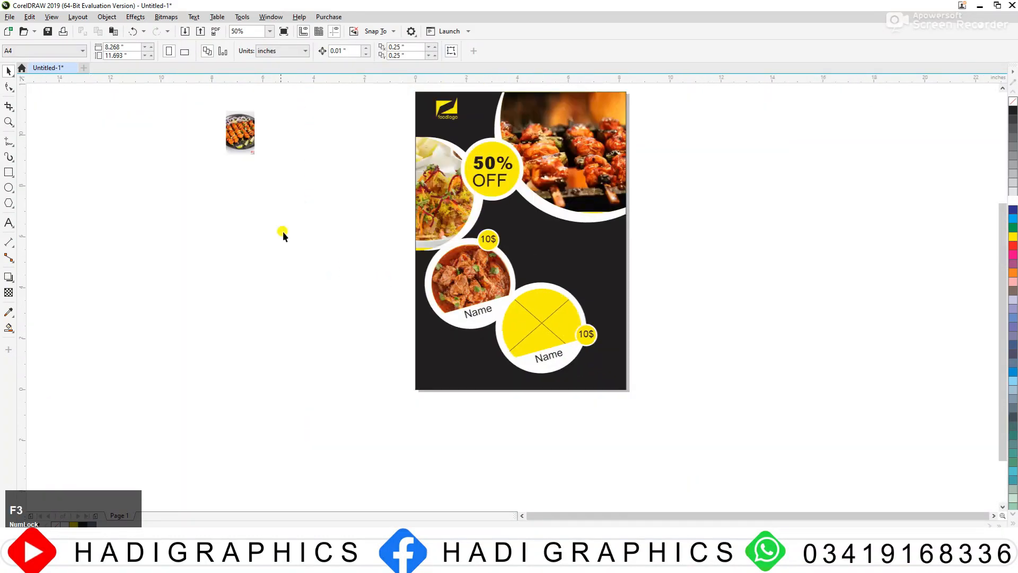
Step: Enlarge the loose kebab platter photo beside the page and PowerClip it inside the second dish frame's yellow segment
drag(238, 123, 311, 318)
key(F2)
drag(213, 236, 722, 391)
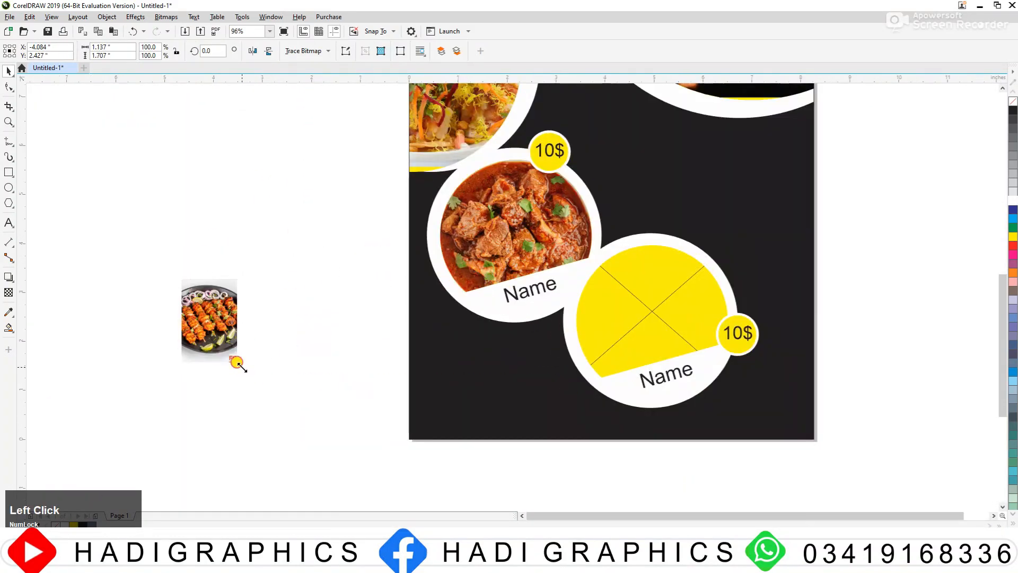
drag(239, 364, 280, 426)
drag(222, 347, 274, 294)
right_click(274, 294)
click(335, 391)
click(643, 305)
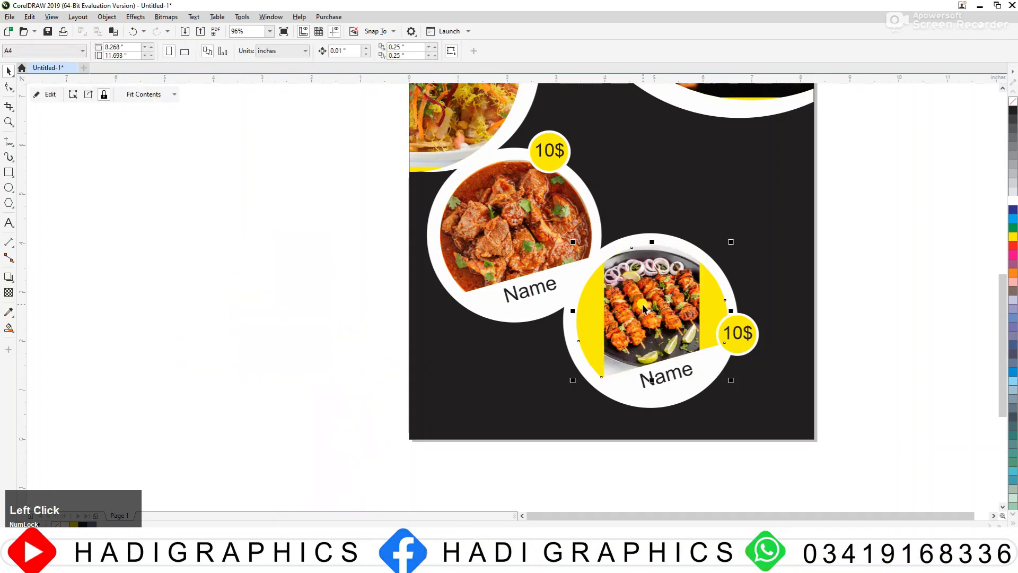
Step: Enlarge the kebab photo inside its frame to about 2.95 × 4.43 in and shift it to cover the yellow segment
drag(701, 386, 729, 419)
mouse_move(670, 302)
mouse_down()
mouse_move(676, 320)
mouse_move(679, 296)
mouse_up()
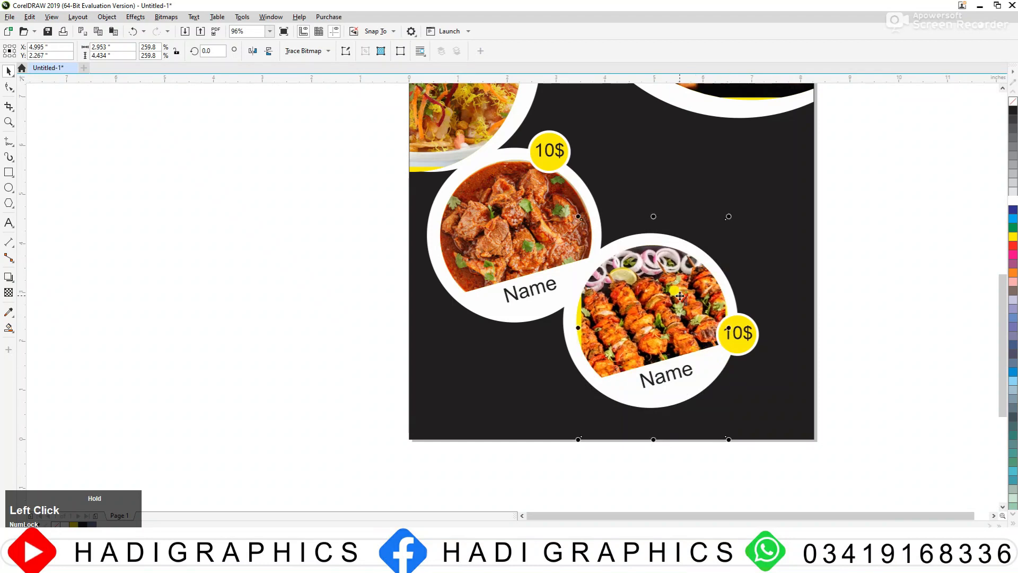
click(838, 257)
Step: Change the price on the kebab dish's badge to "15$"
double_click(738, 343)
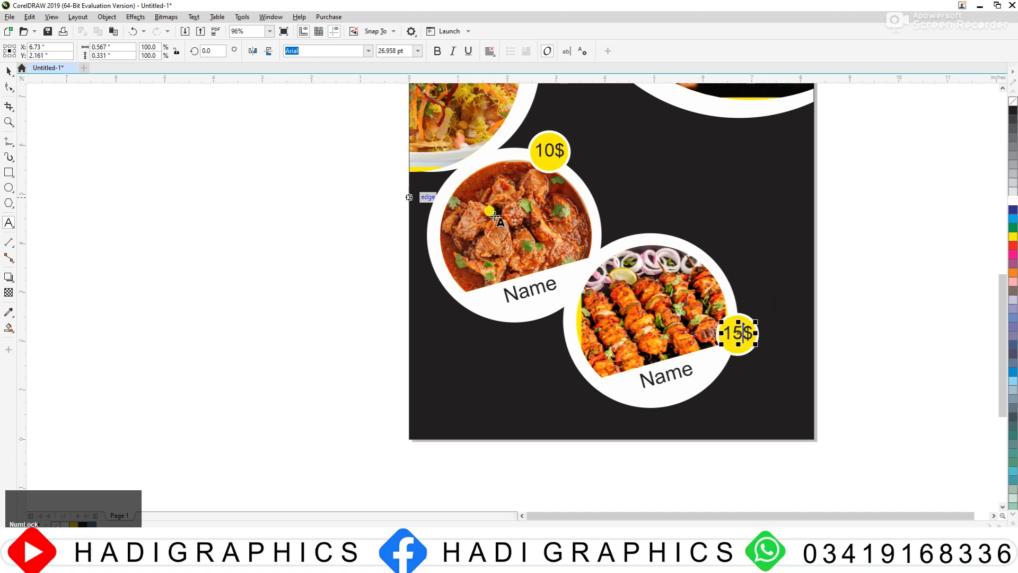
click(9, 72)
click(114, 209)
key(F3)
Step: Apply the Small Glow drop shadow preset to the curry dish's white circle and set its feathering direction to Outside
key(F2)
drag(504, 268, 729, 403)
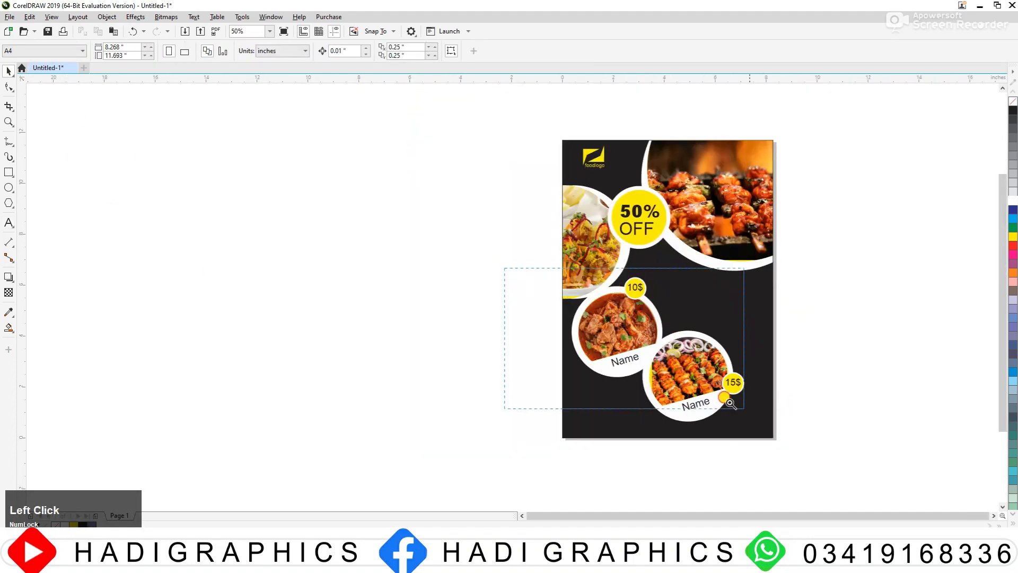
click(547, 195)
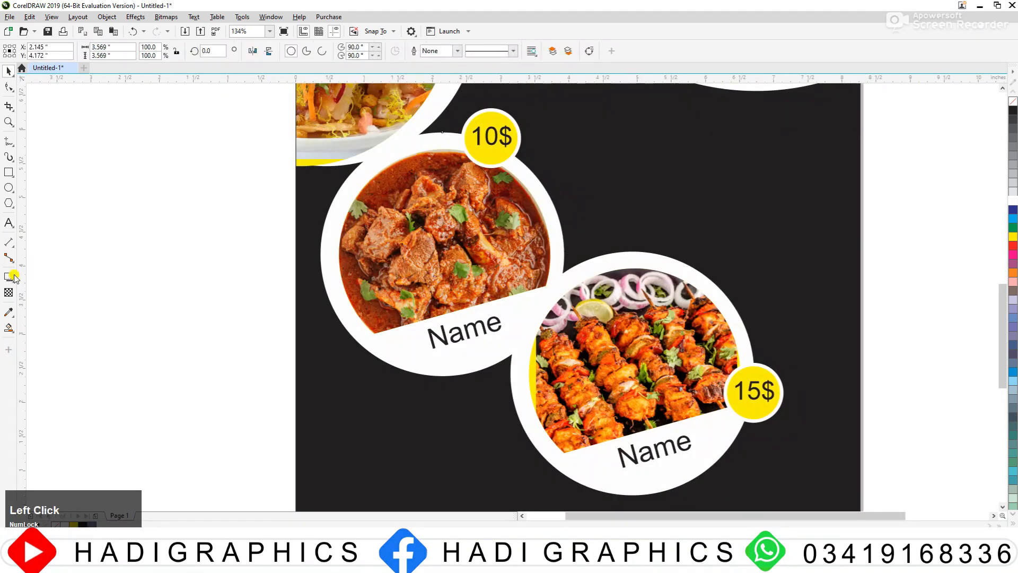
click(8, 276)
click(28, 51)
click(48, 115)
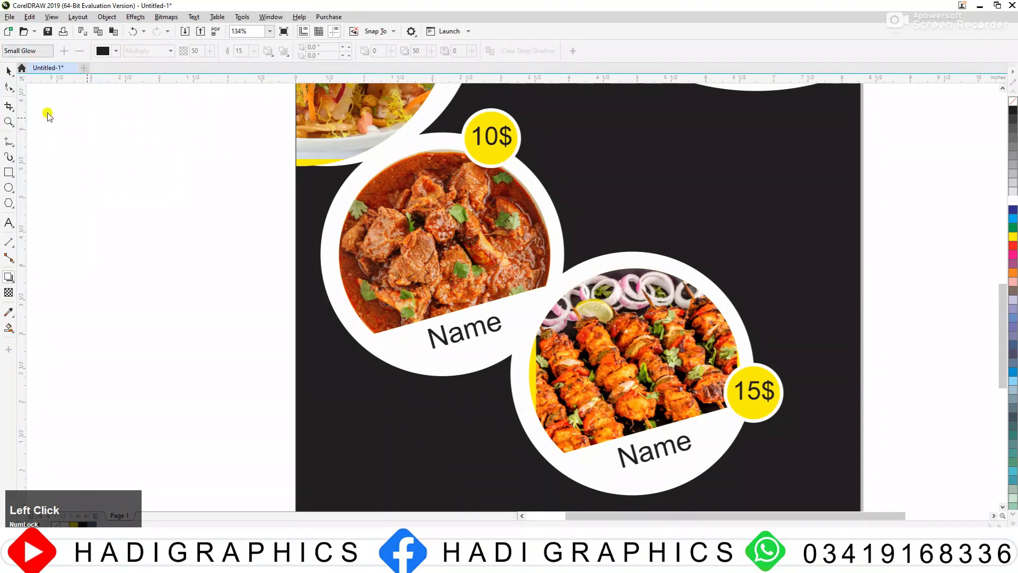
click(284, 50)
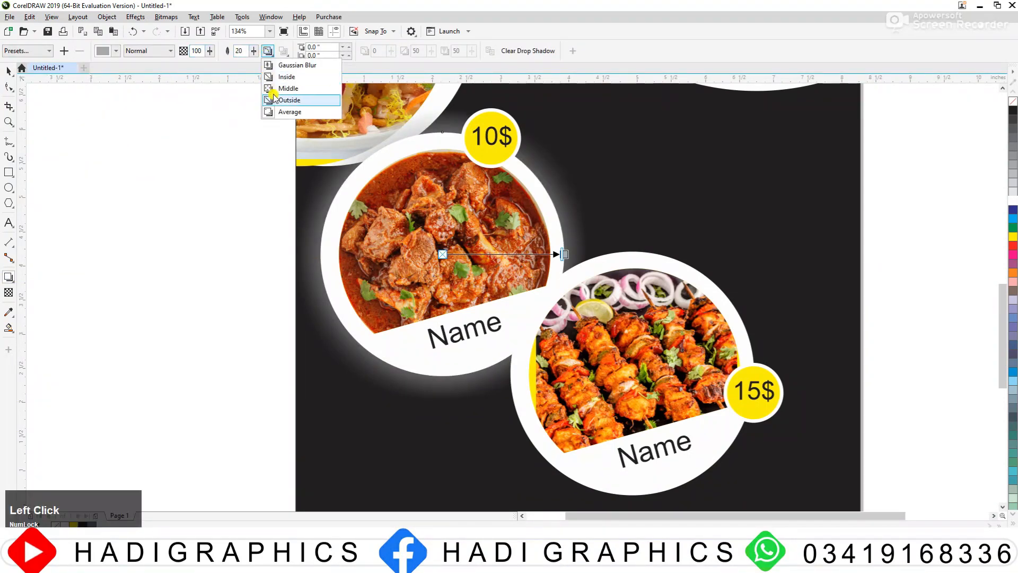
click(274, 100)
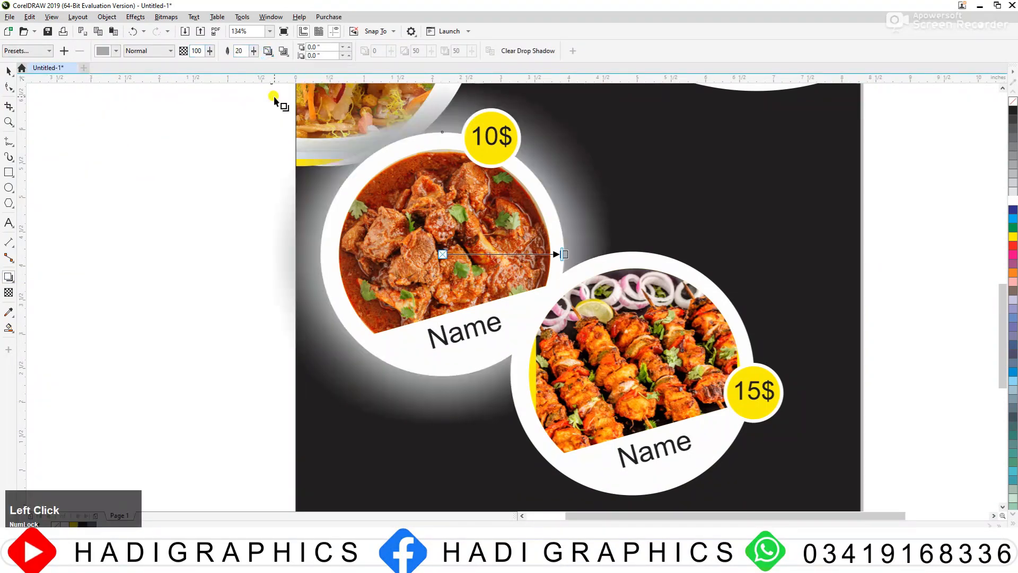
Step: Set the feathering of the curry circle's glow to 5
double_click(242, 51)
text(5)
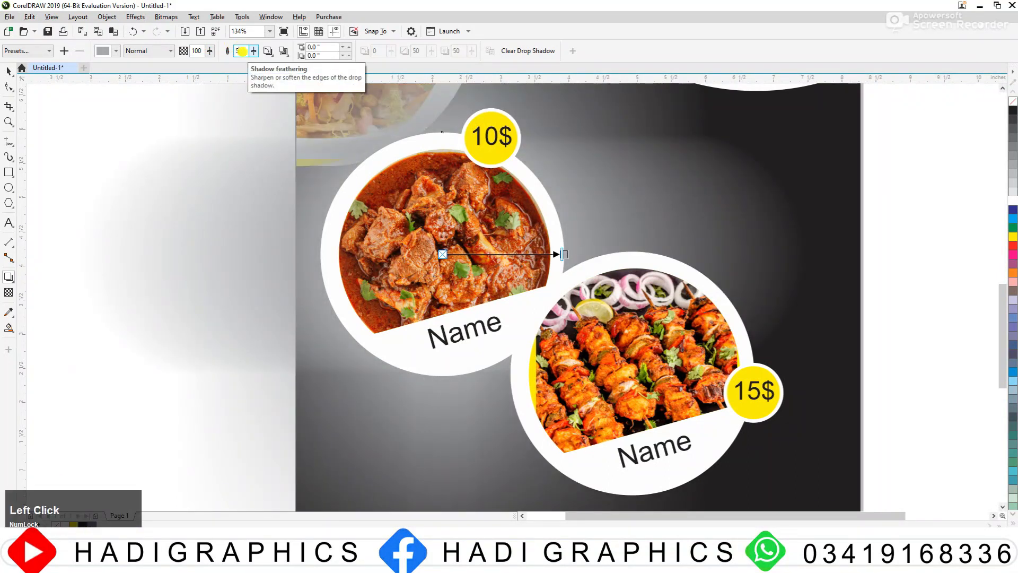
key(Return)
click(136, 51)
click(117, 51)
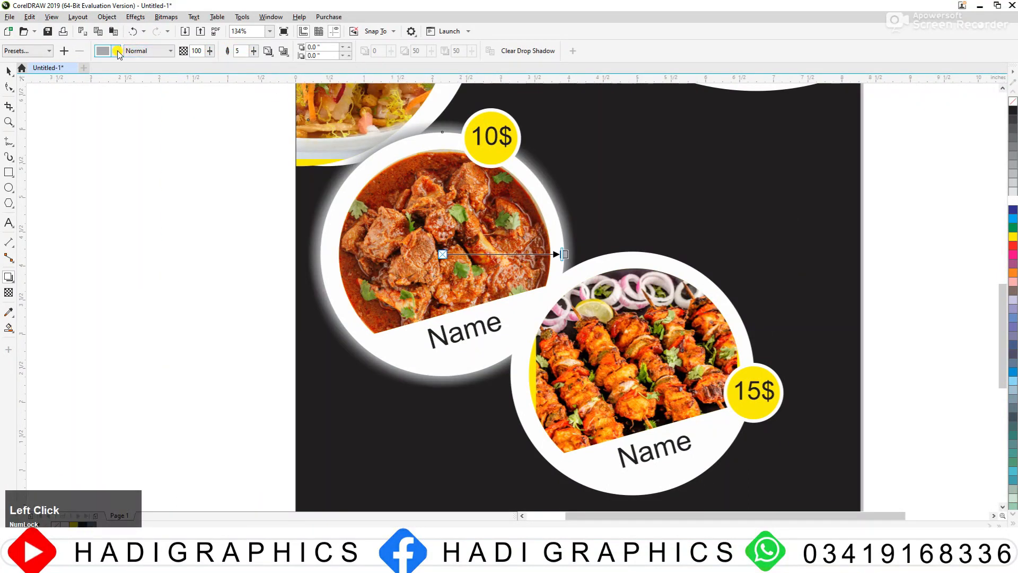
click(117, 52)
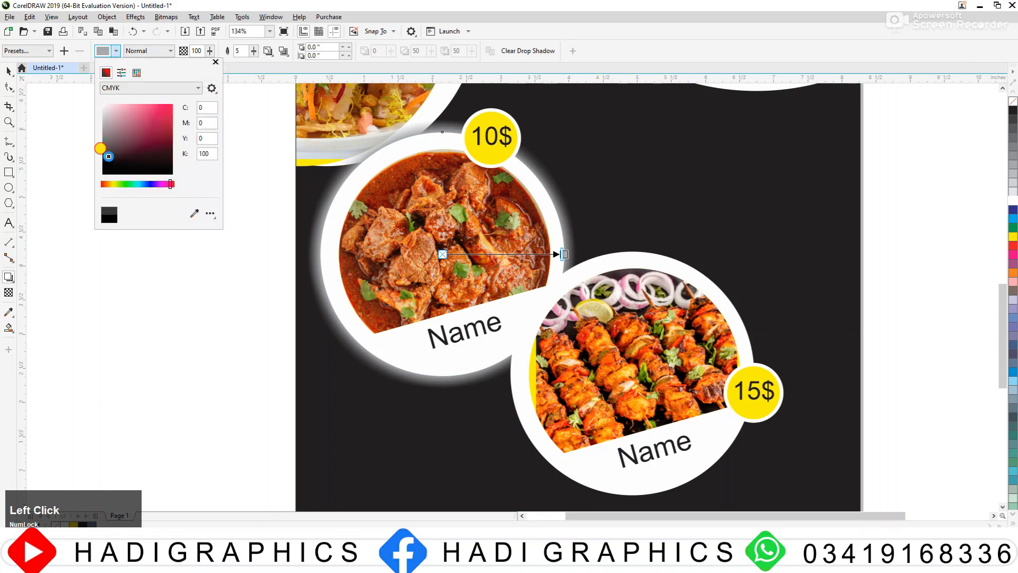
drag(119, 169, 640, 428)
click(10, 72)
click(158, 248)
scroll(158, 248, down, 2)
Step: Apply the Small Glow drop shadow preset to the kebab dish's white circle
key(F2)
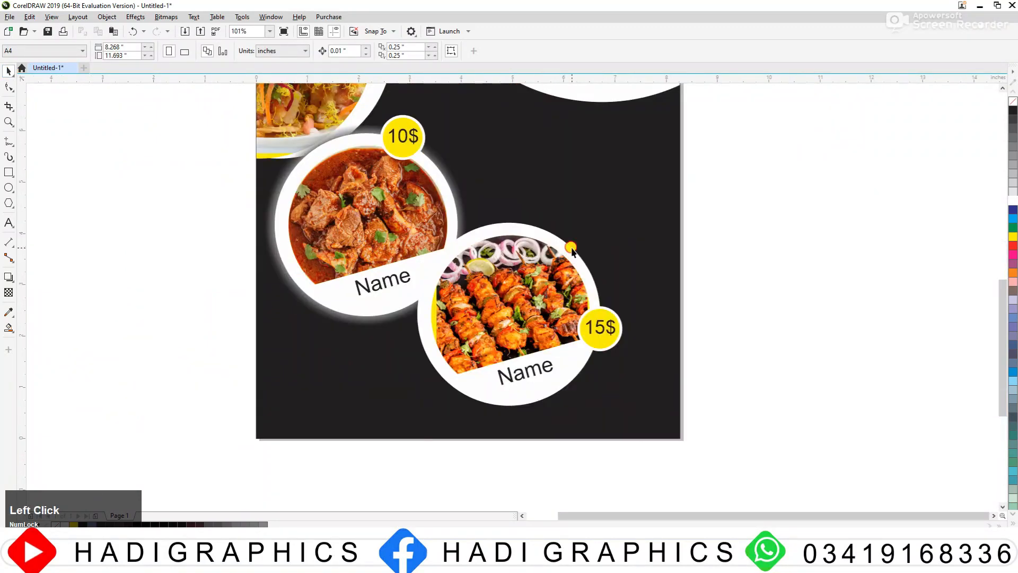
click(571, 251)
click(8, 277)
click(31, 50)
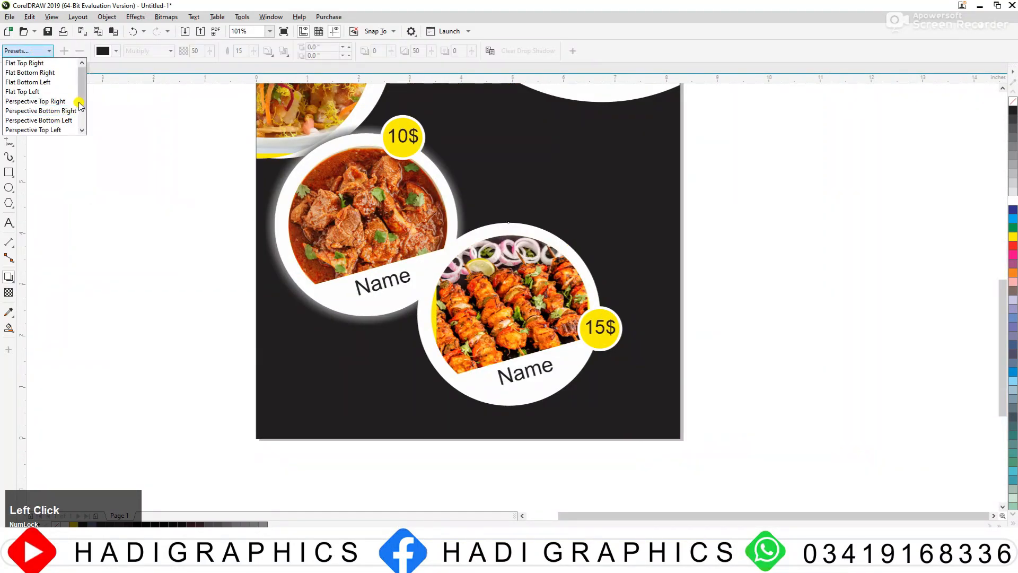
scroll(79, 105, down, 2)
click(74, 106)
Step: Set the kebab circle's glow to a feathering of 5 with the Outside feathering direction
click(251, 53)
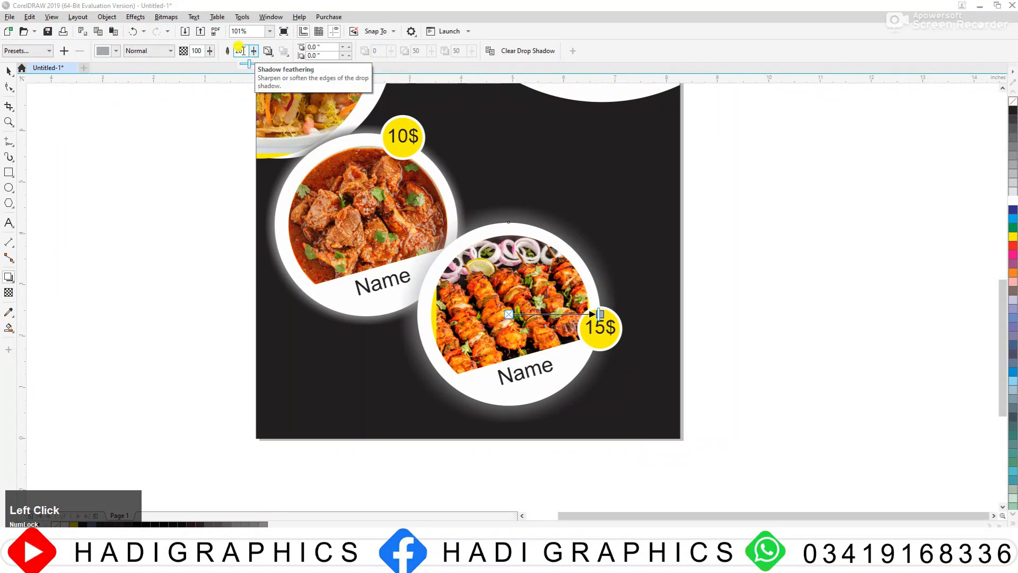
double_click(242, 51)
text(5)
key(Return)
click(252, 53)
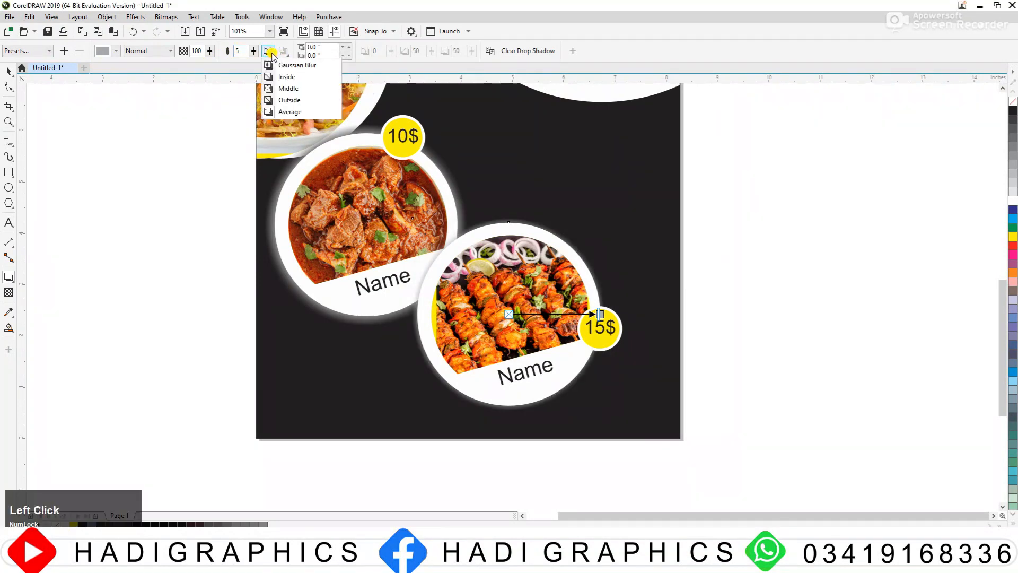
click(288, 104)
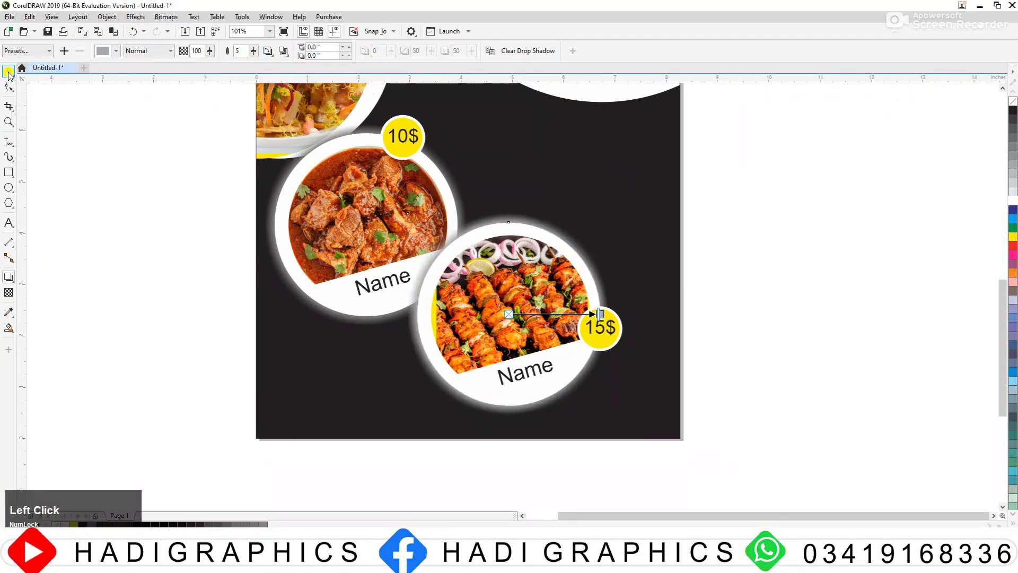
click(8, 73)
click(53, 117)
Step: Select the kebab dish frame with its name and price badge and move it slightly to the left
key(F3)
key(F2)
drag(252, 373, 618, 103)
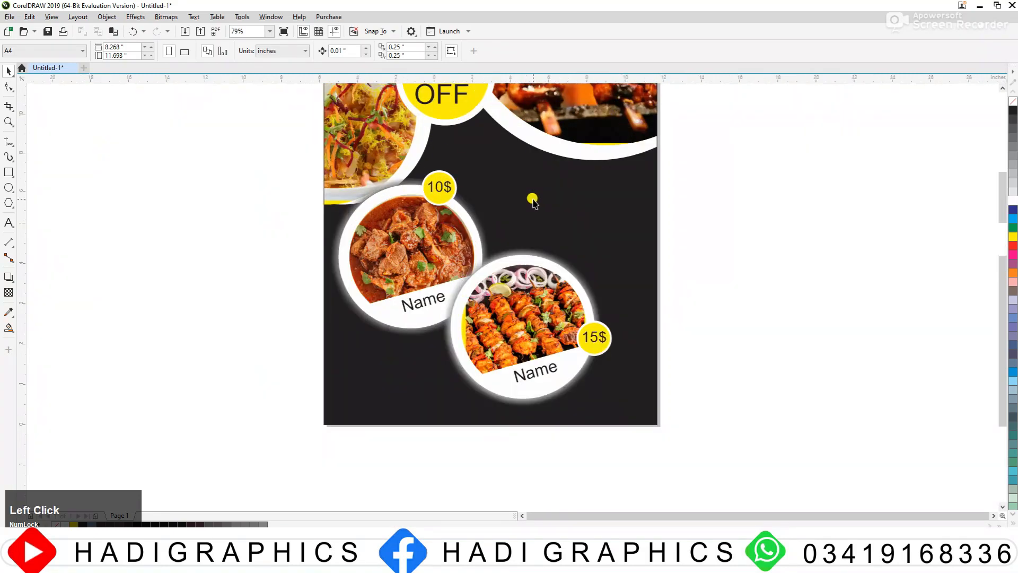
scroll(533, 199, down, 2)
key(F2)
drag(387, 122, 739, 354)
drag(373, 440, 374, 440)
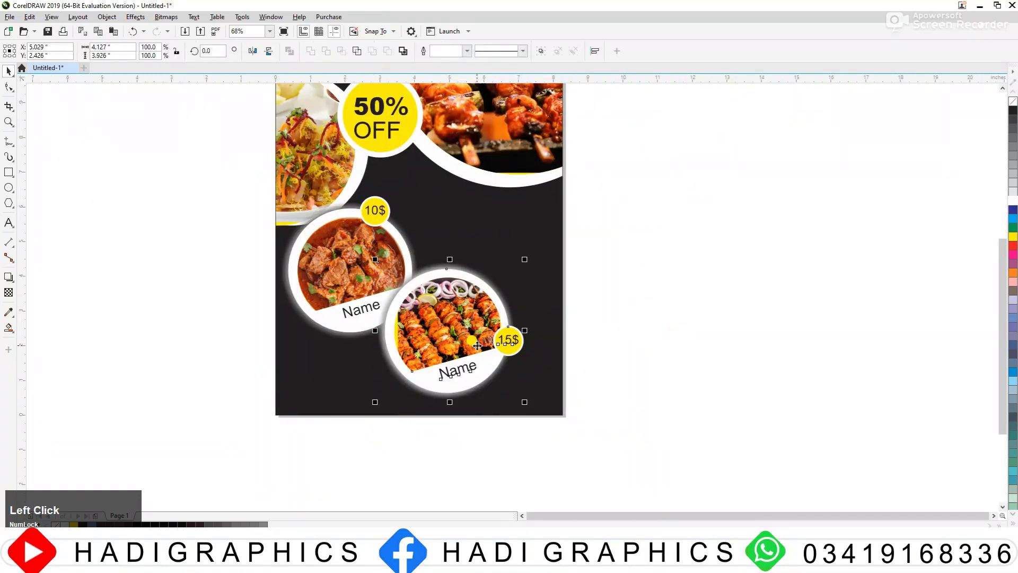
drag(474, 342, 470, 343)
click(470, 254)
scroll(454, 243, down, 2)
Step: Add the two-line Arial 24 pt text "Place Your Text Here" beside the page and convert it to uppercase
key(F2)
drag(293, 163, 726, 403)
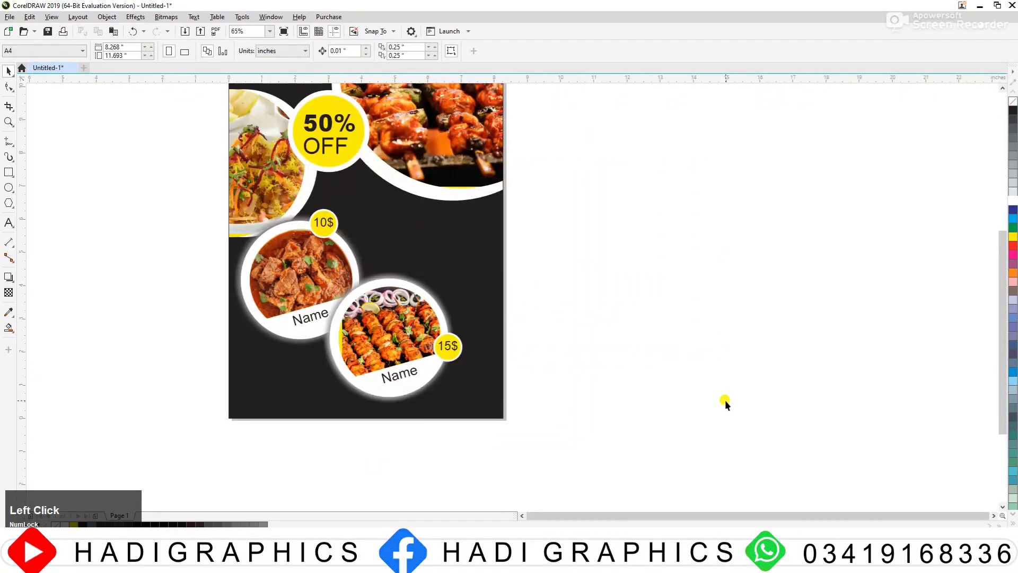
click(9, 222)
click(610, 237)
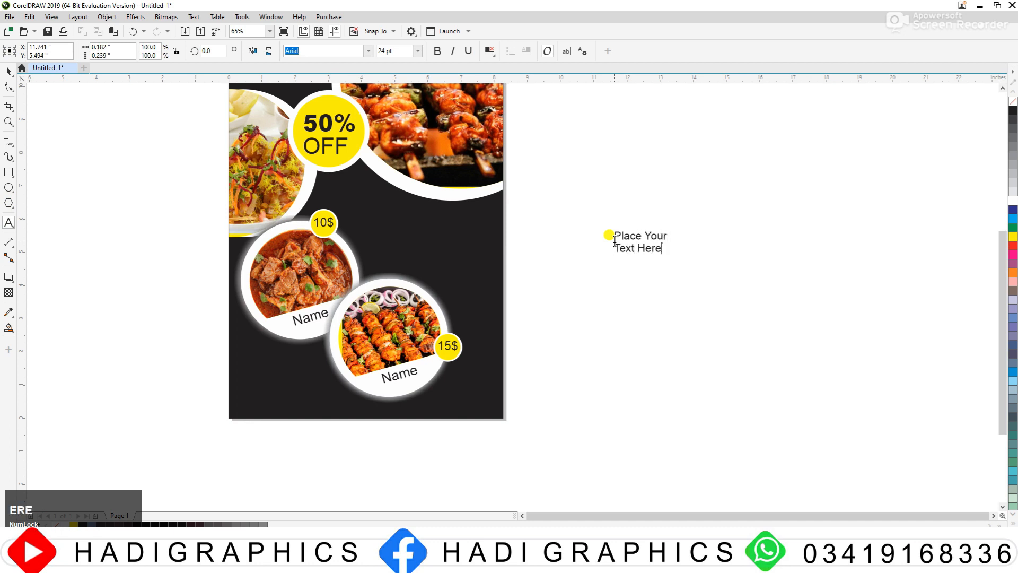
key(ctrl+a)
key(shift+F3)
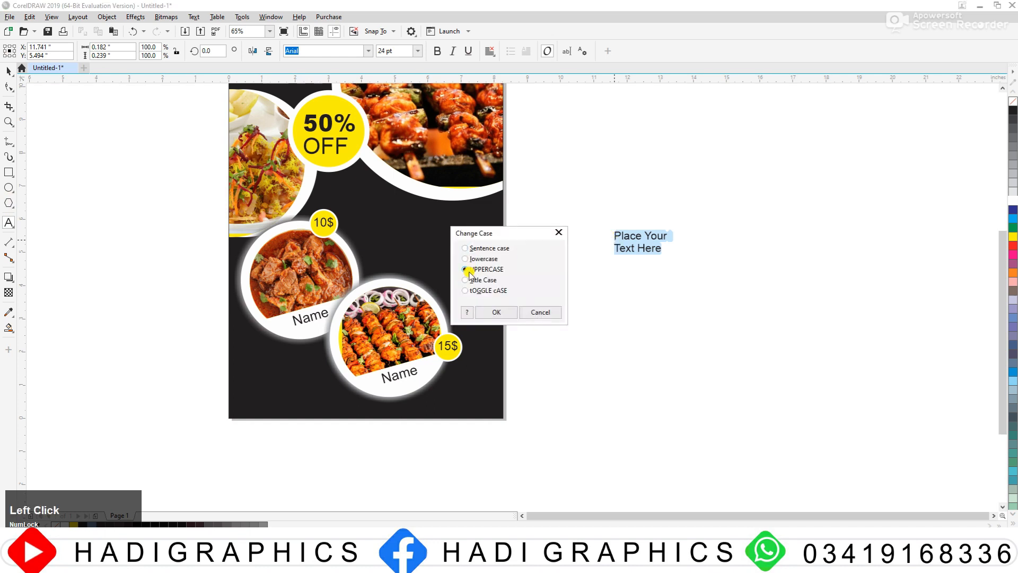
click(496, 311)
click(8, 71)
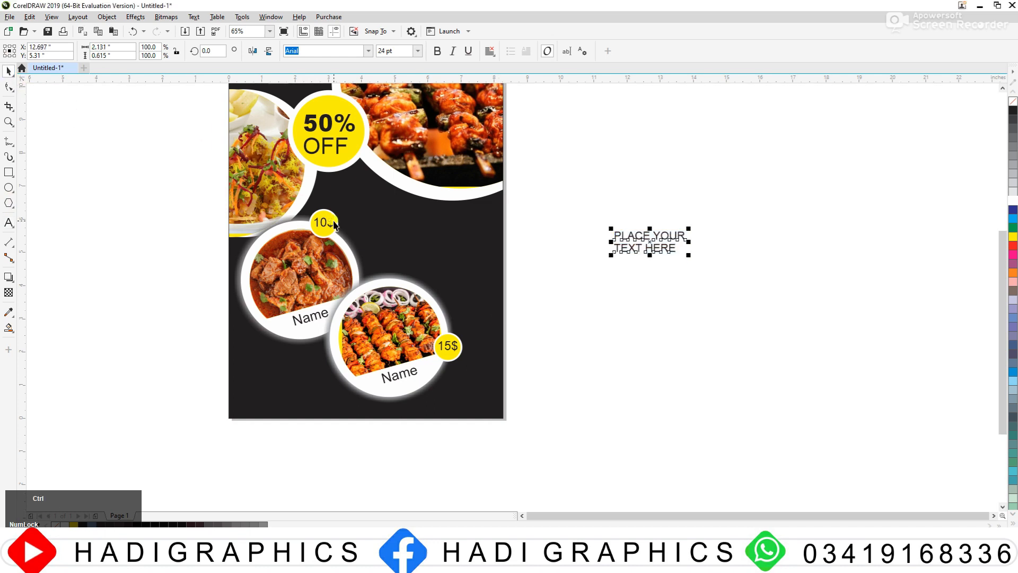
Step: Place the heading on the dark area right of the curry dish, enlarged to about 39.5 pt and split into separate lines
drag(684, 249, 493, 253)
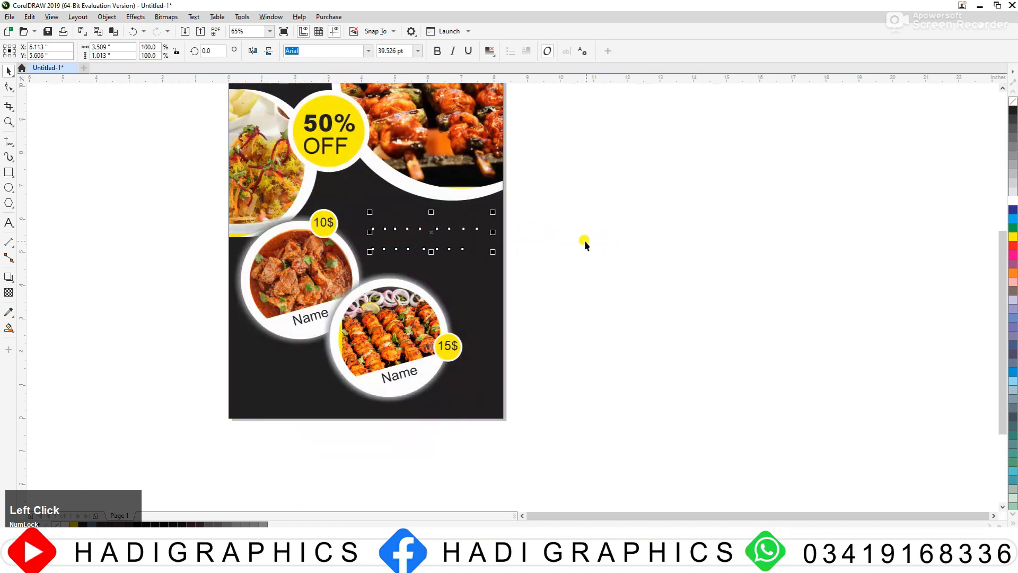
click(584, 240)
click(499, 229)
Step: Colour the heading line "PLACE YOUR" white and the line "TEXT HERE" yellow
click(477, 227)
click(1013, 204)
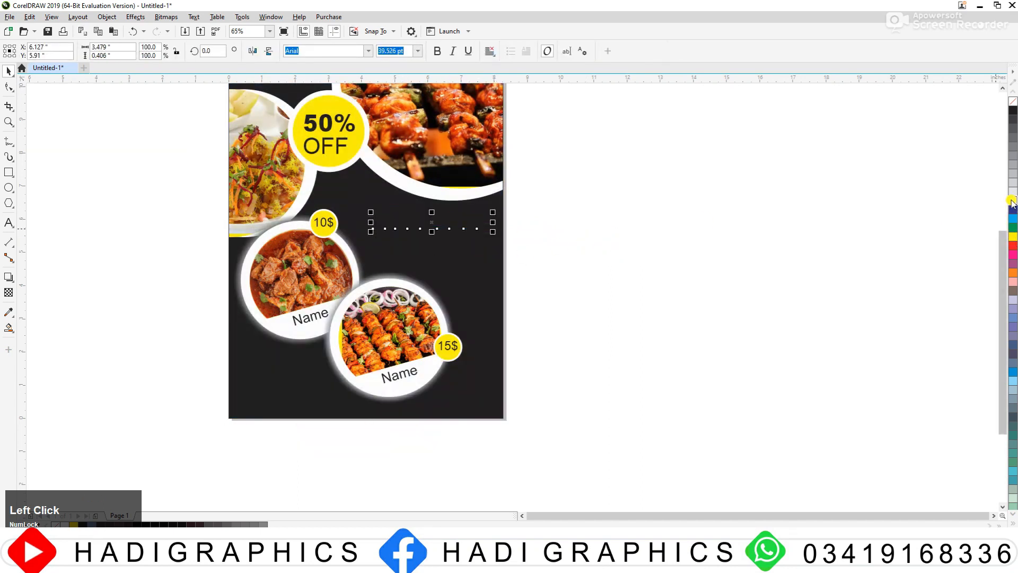
click(448, 247)
click(1009, 242)
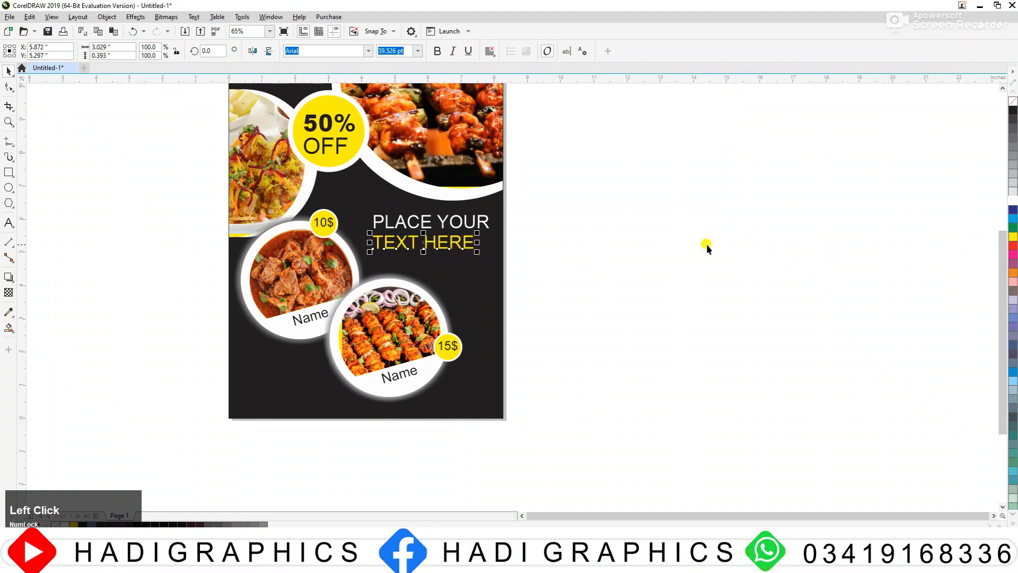
click(694, 243)
scroll(530, 250, down, 2)
scroll(567, 374, up, 4)
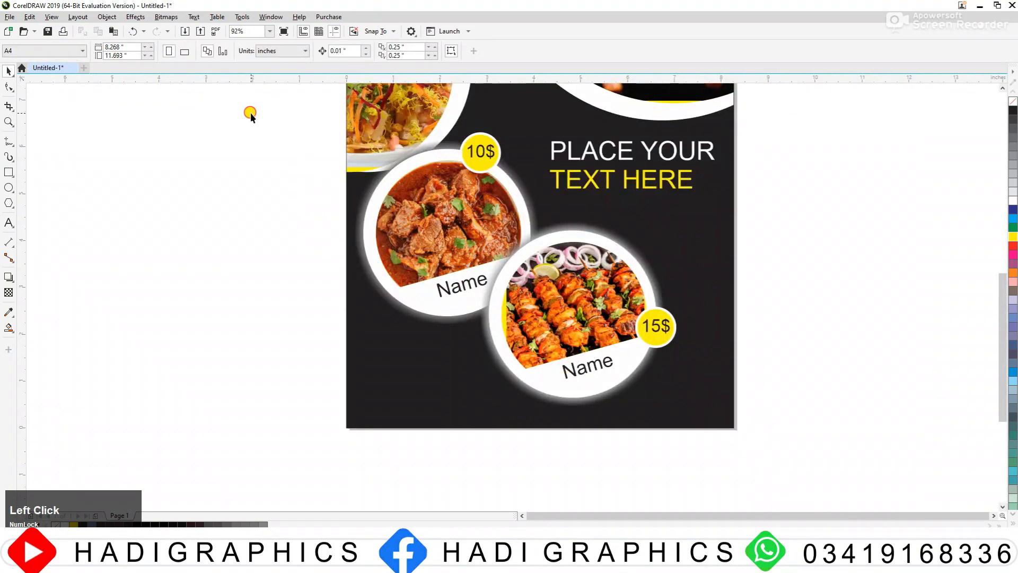
Step: Scale both dish frames with their names and badges down slightly and move the kebab frame a little down and left
drag(250, 113, 653, 393)
drag(793, 220, 473, 432)
drag(548, 329, 548, 347)
drag(548, 346, 535, 345)
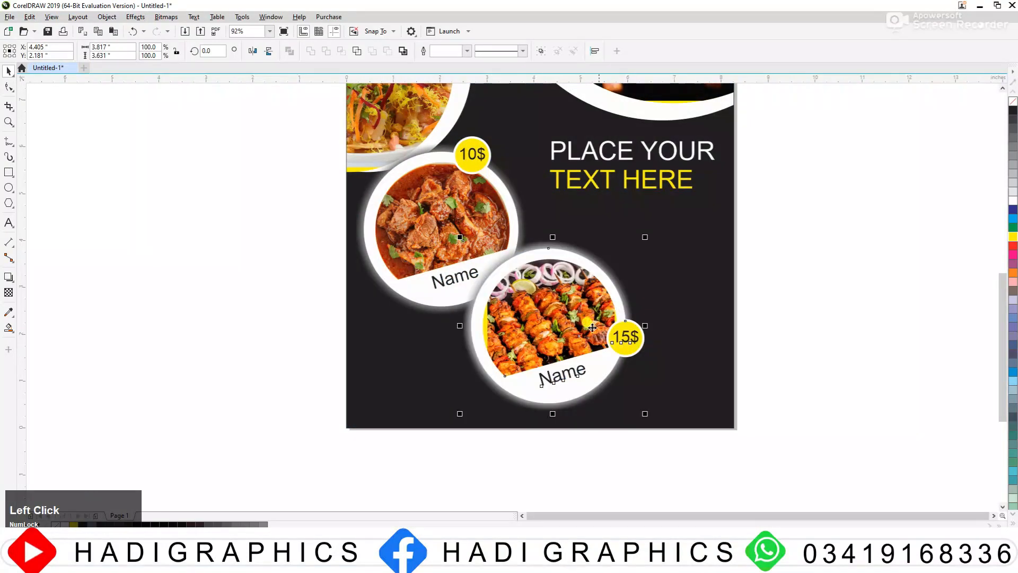
key(F3)
key(F3)
Step: Select both heading lines and move them slightly up and to the left beneath the large grill photo
key(F2)
drag(477, 228, 686, 325)
drag(767, 235, 522, 340)
drag(596, 270, 582, 264)
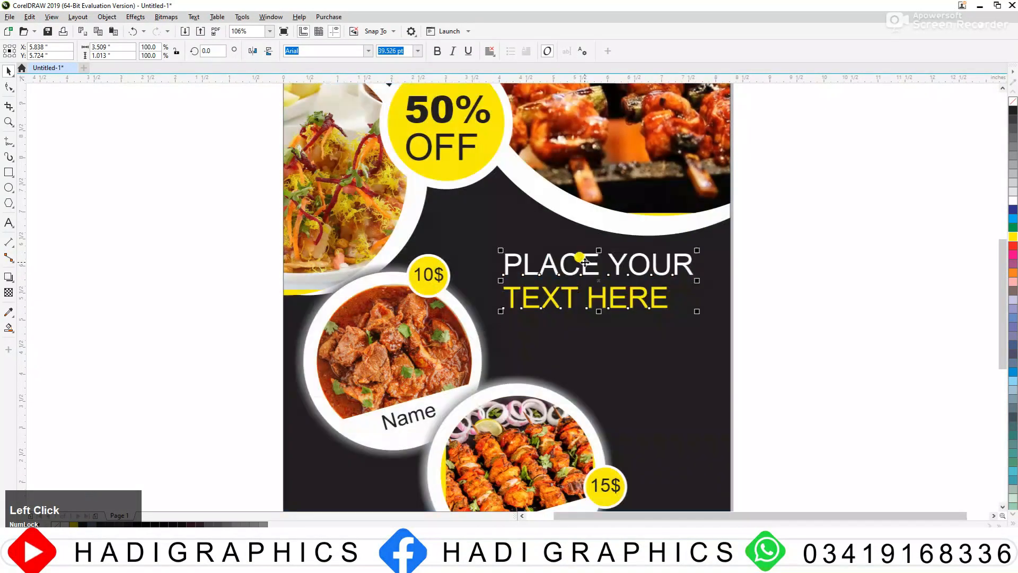
key(F3)
click(843, 503)
Step: Draw a paragraph text frame about 3.8 × 1.1 in just below the heading
scroll(842, 503, up, 1)
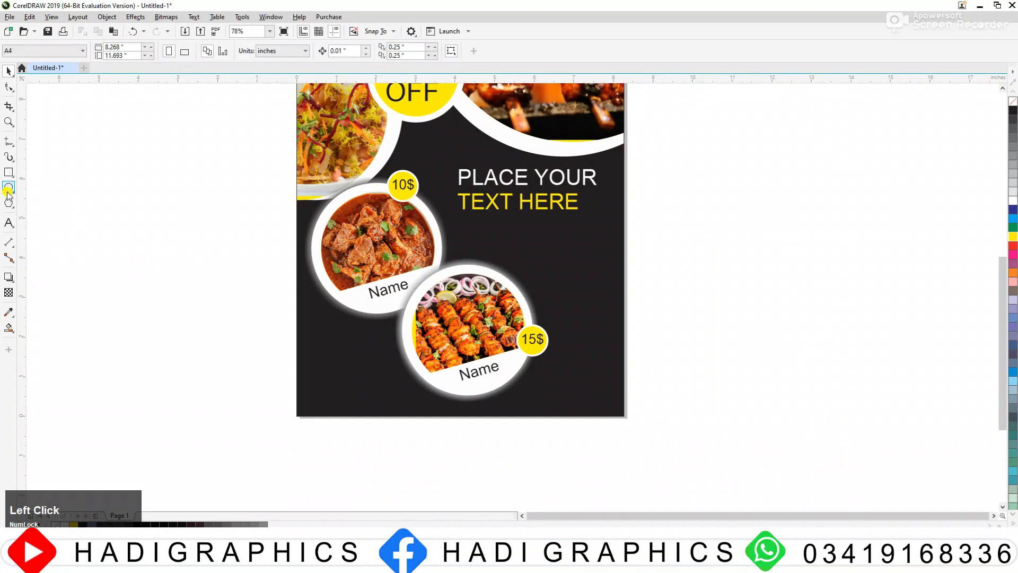
click(9, 223)
scroll(661, 249, up, 2)
drag(277, 187, 568, 273)
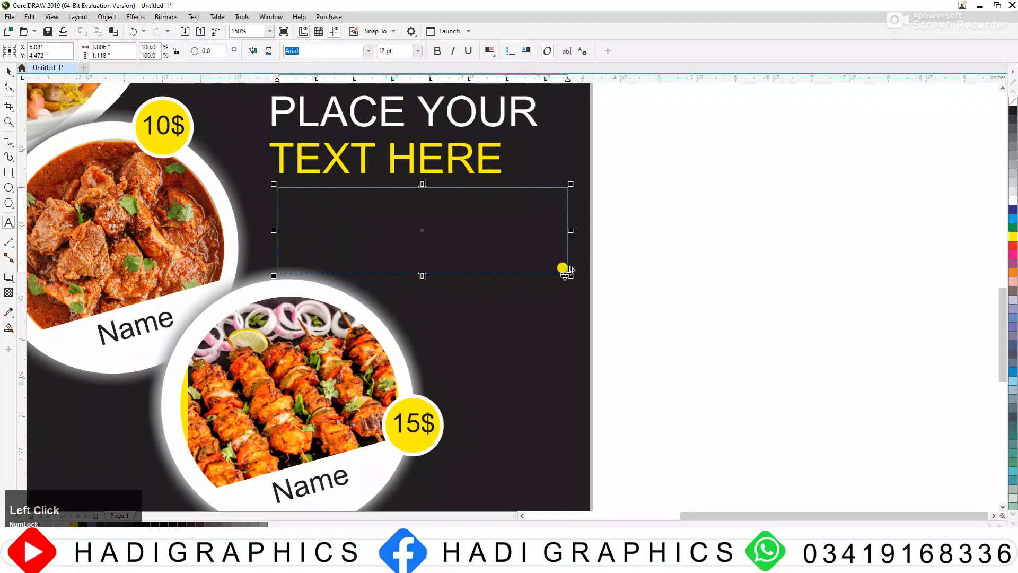
key(ctrl+a)
click(189, 20)
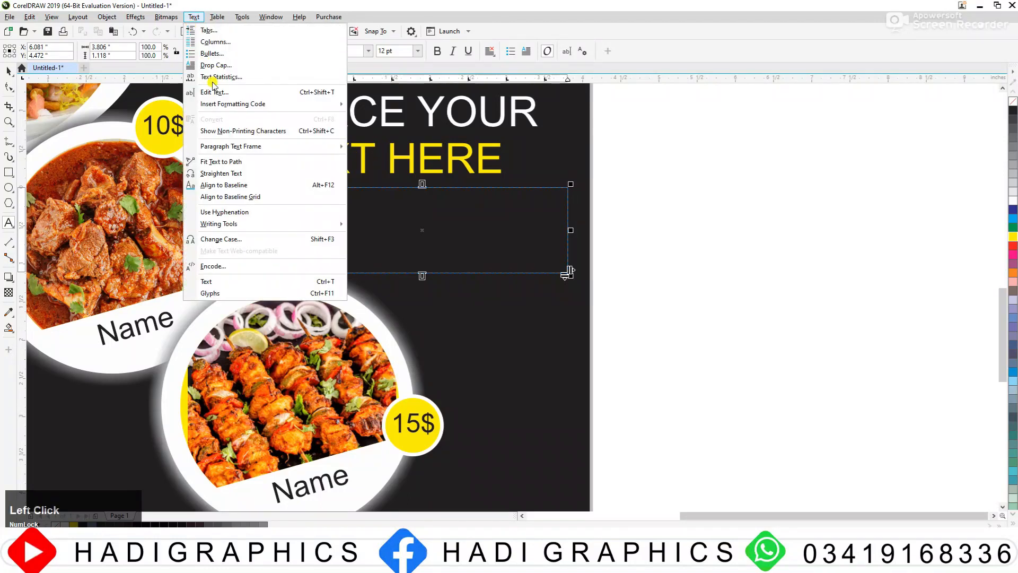
mouse_move(260, 146)
click(405, 163)
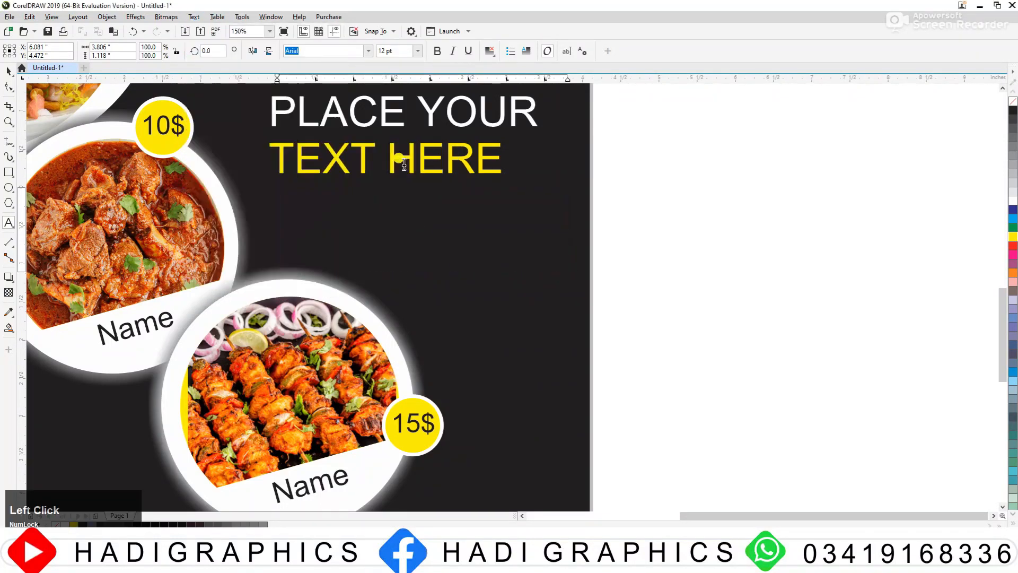
key(ctrl+a)
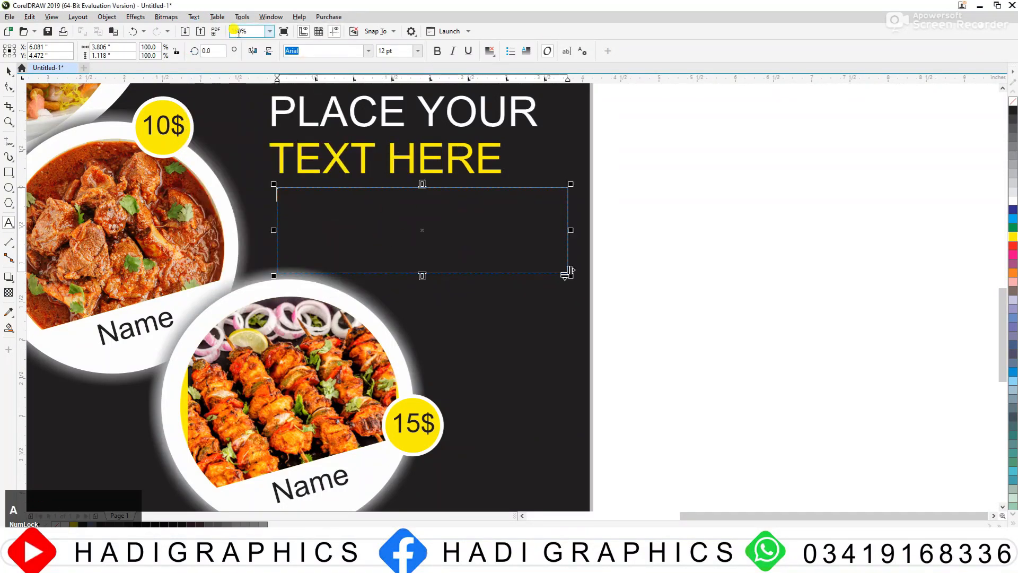
click(193, 17)
mouse_move(224, 151)
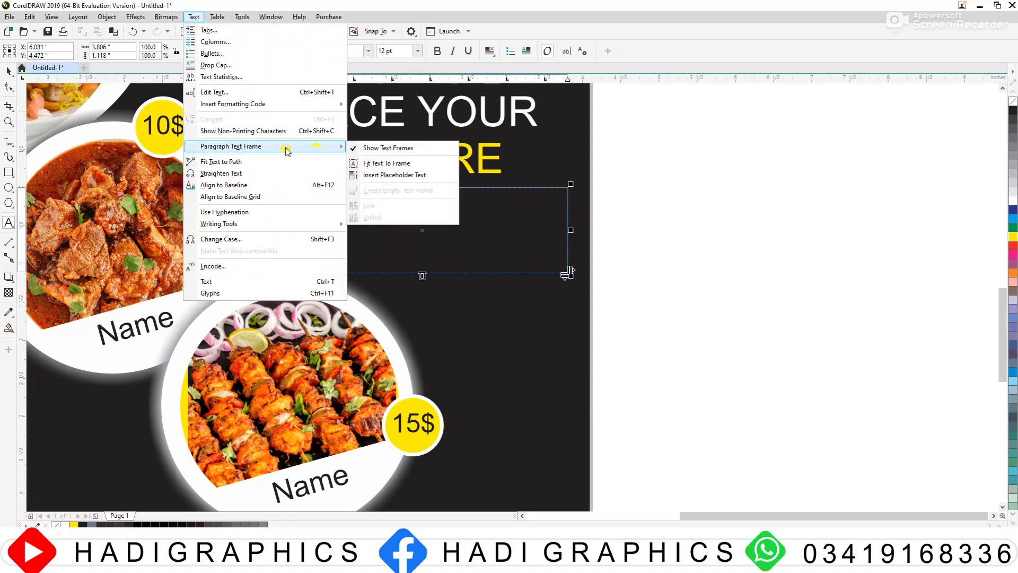
click(395, 164)
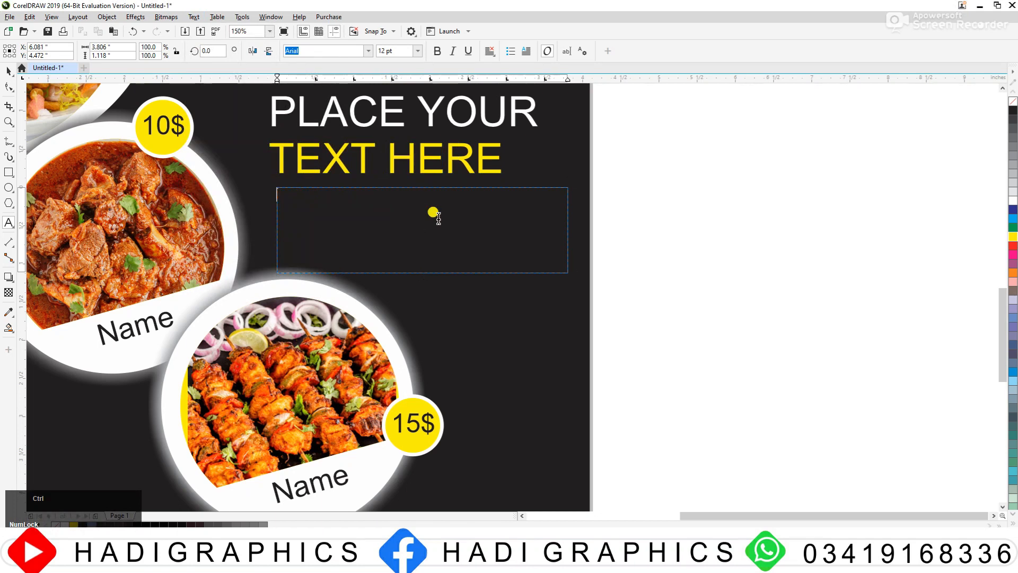
Step: Fill the empty paragraph frame below the heading with placeholder text and deselect it
click(566, 272)
click(192, 17)
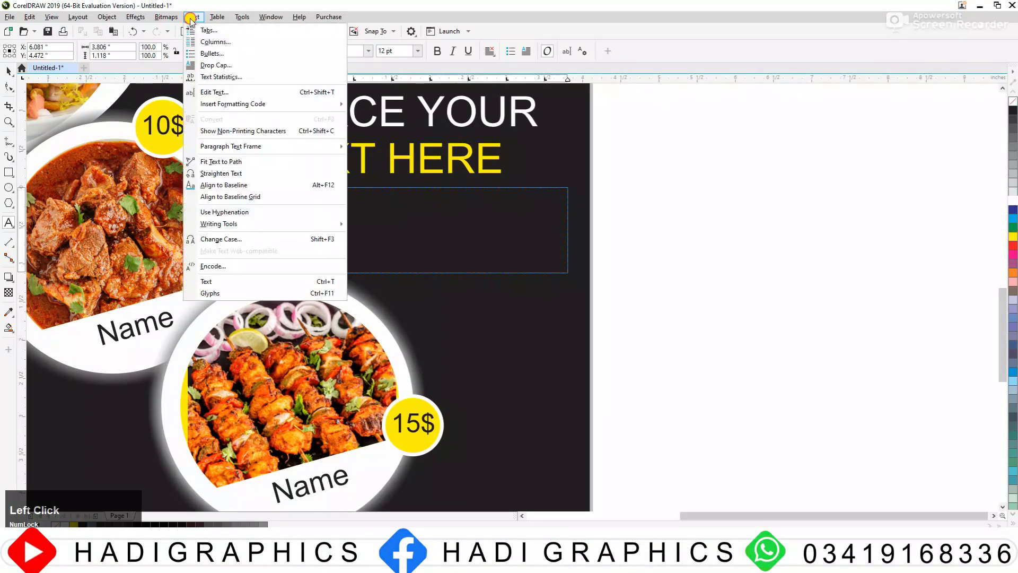
mouse_move(307, 147)
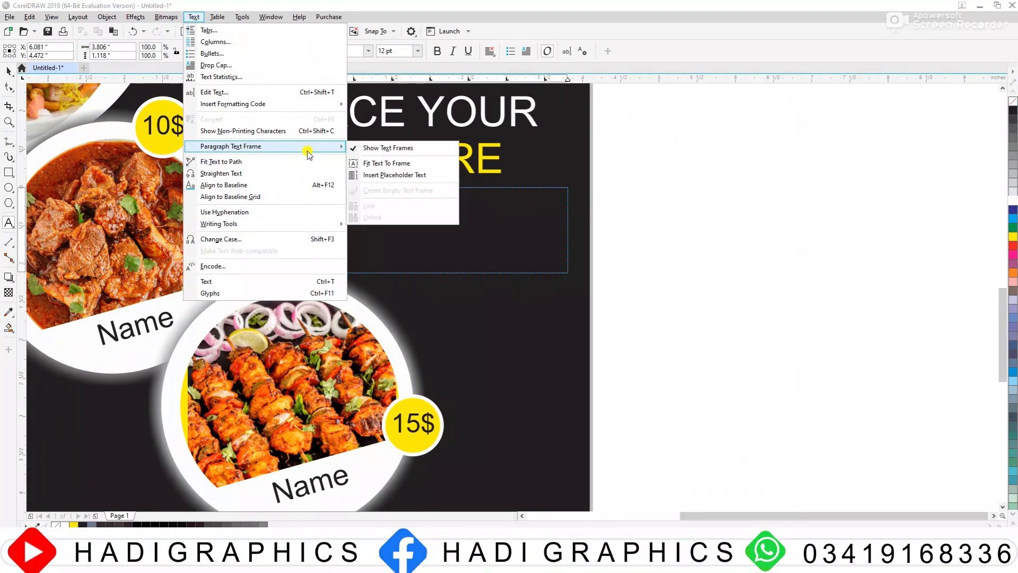
click(420, 174)
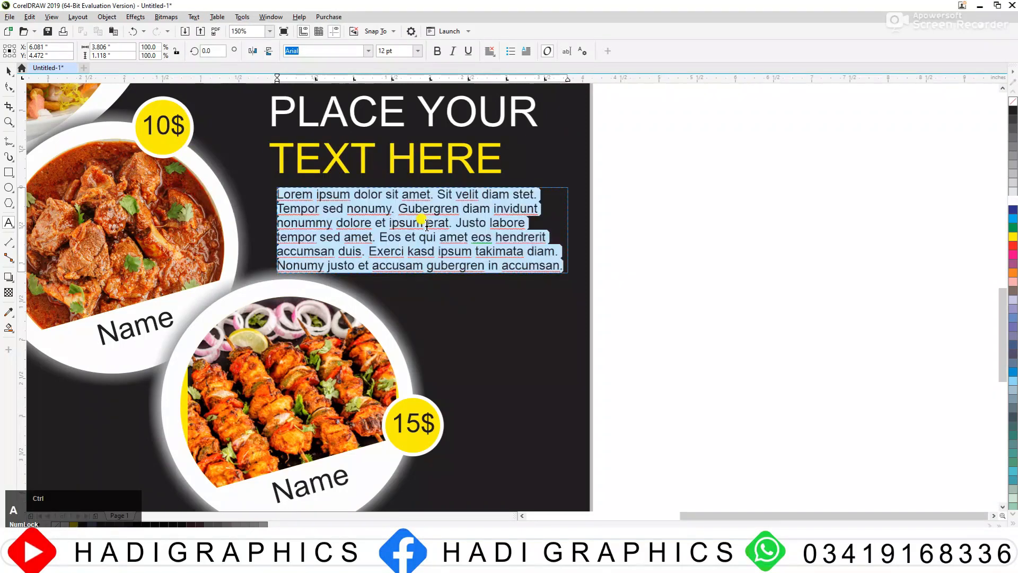
click(8, 71)
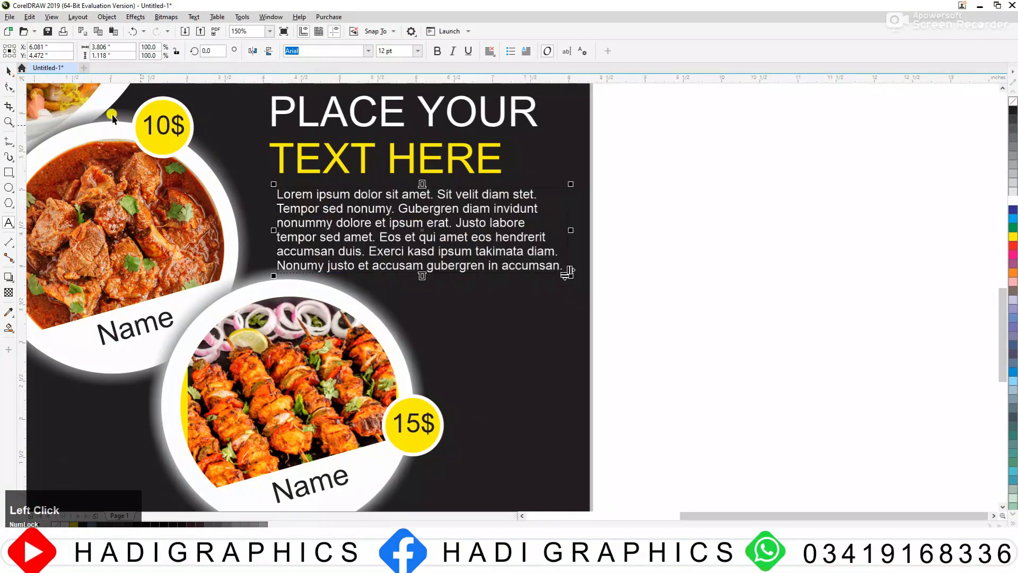
click(705, 269)
Step: Move both dish frames with their names and price badges slightly up and to the left
key(F3)
drag(477, 362, 484, 365)
key(F2)
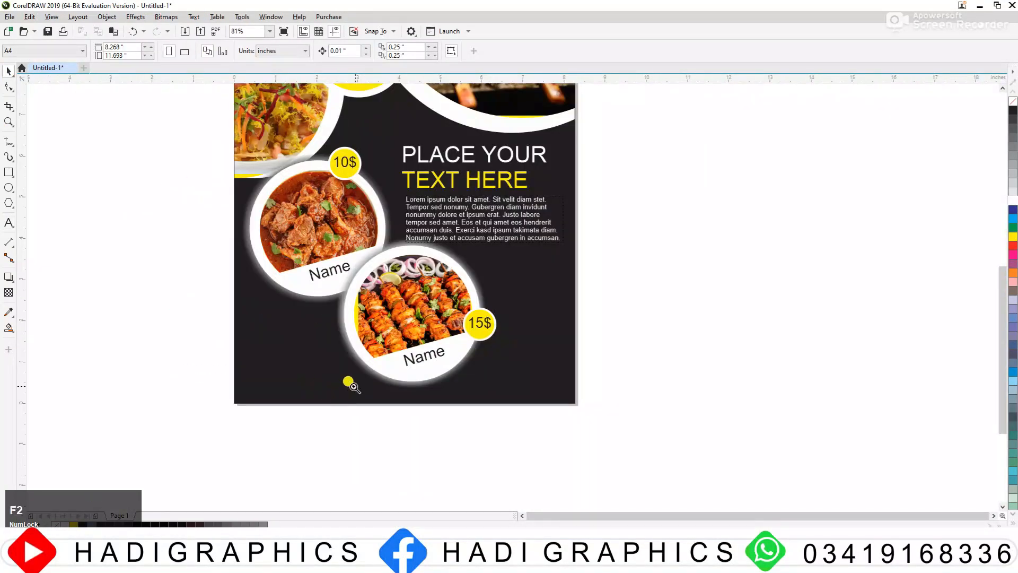
drag(140, 99, 705, 452)
key(F3)
drag(291, 165, 482, 285)
key(F2)
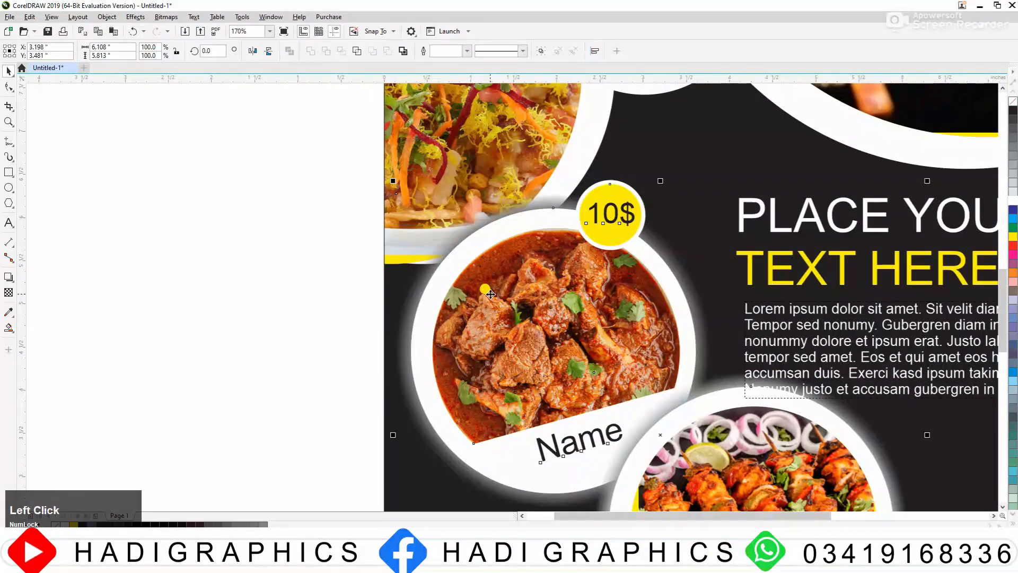
key(F3)
Step: Select the kebab frame with its name and 15$ badge and move it slightly down and left, away from the paragraph
key(F2)
drag(419, 231, 810, 519)
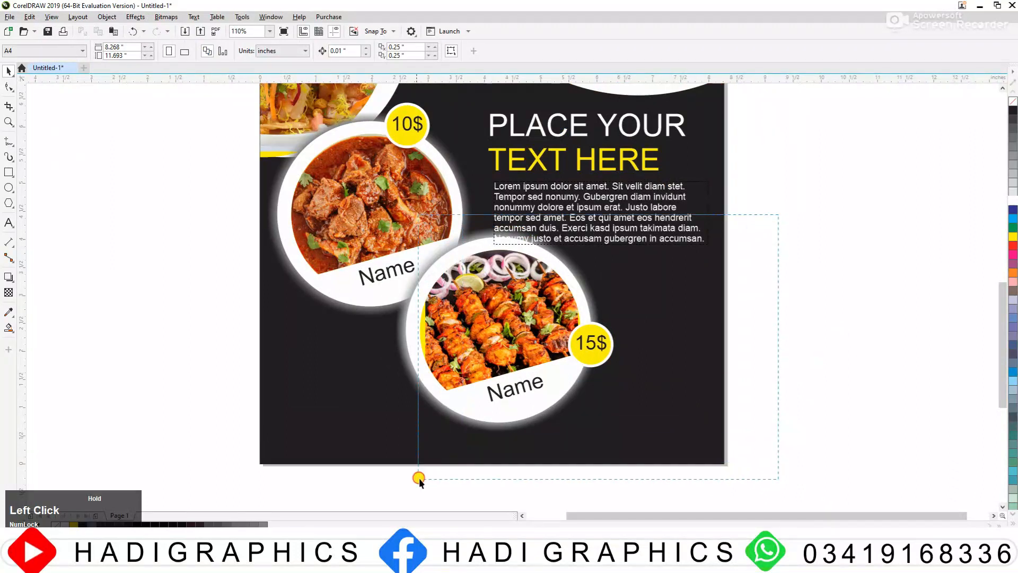
drag(419, 479, 419, 479)
drag(476, 378, 465, 403)
scroll(544, 397, down, 2)
Step: Extend the paragraph text frame downwards to about 1.3 in tall
key(F2)
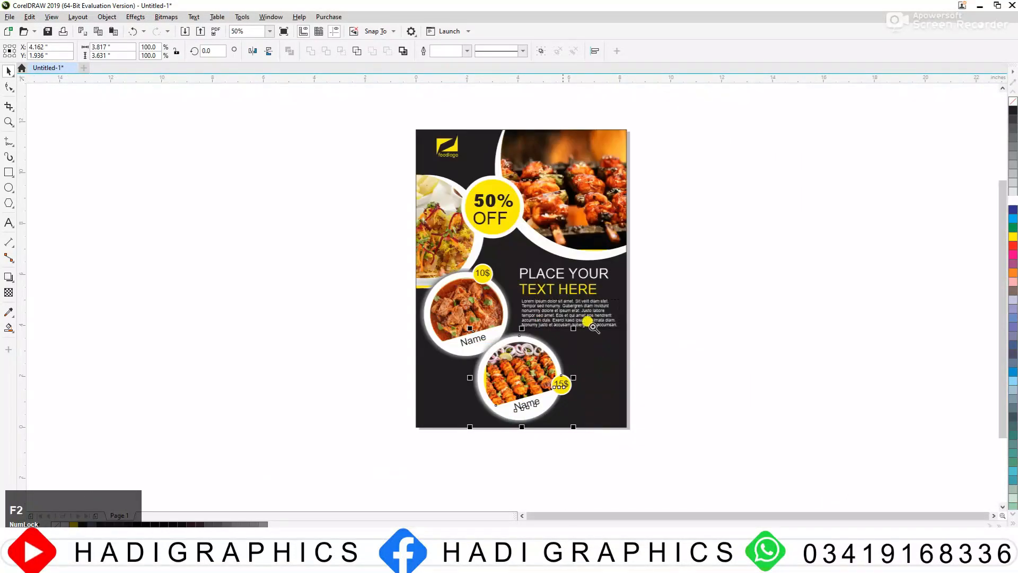
click(590, 321)
click(539, 350)
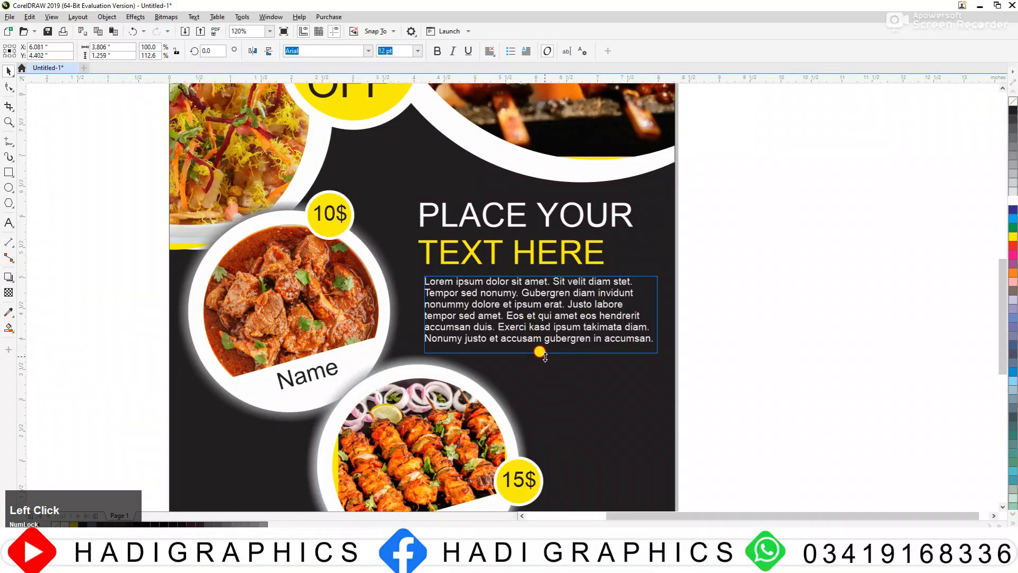
drag(545, 357, 545, 359)
Step: Duplicate the yellow "TEXT HERE" line onto the empty area beside the page
scroll(543, 350, down, 2)
key(F2)
drag(404, 291, 705, 471)
click(727, 490)
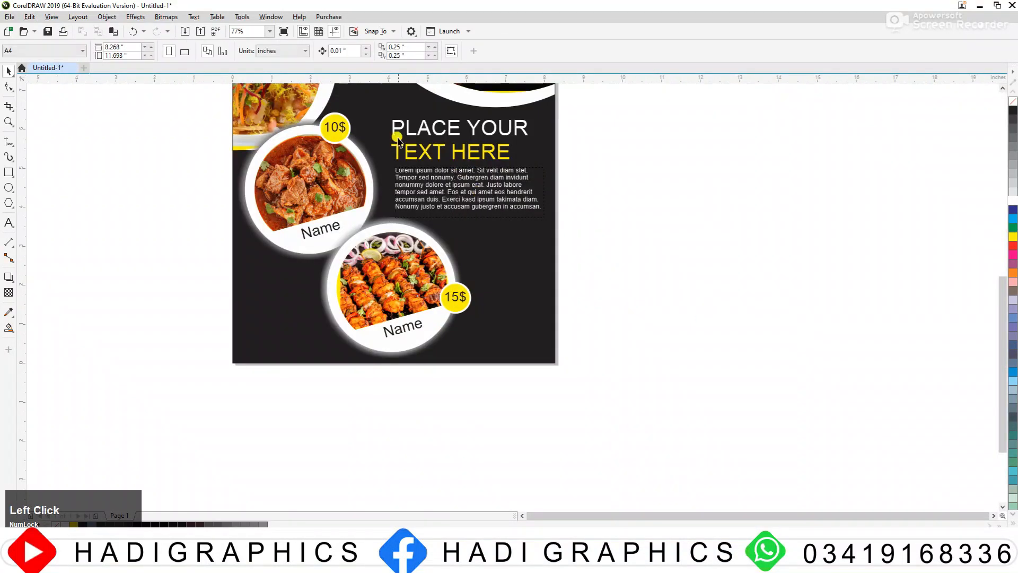
click(436, 151)
click(436, 143)
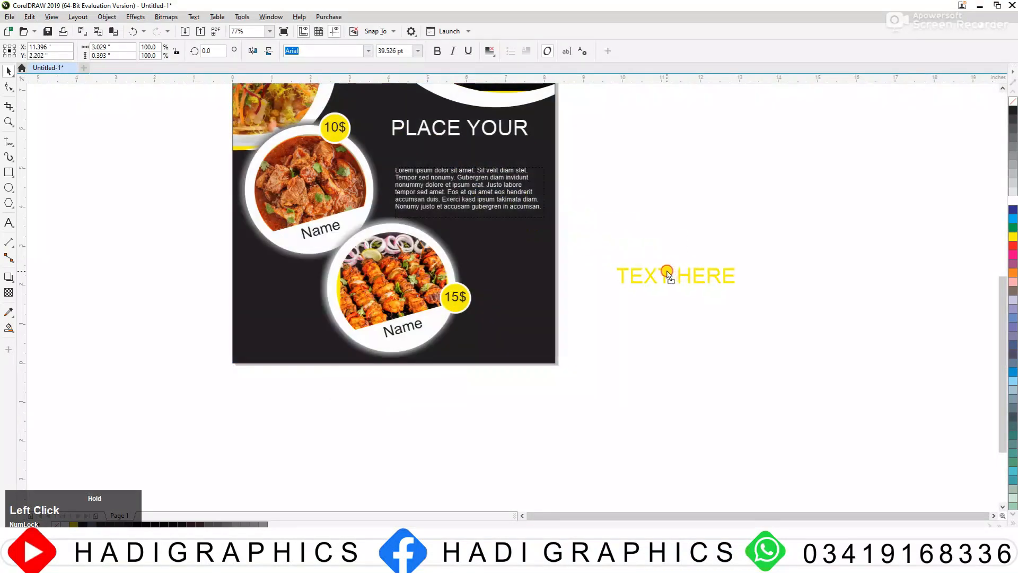
drag(667, 271, 667, 272)
right_click(667, 272)
Step: Replace the duplicated line's text with "Contact US" and a placeholder phone number on a second line
double_click(667, 272)
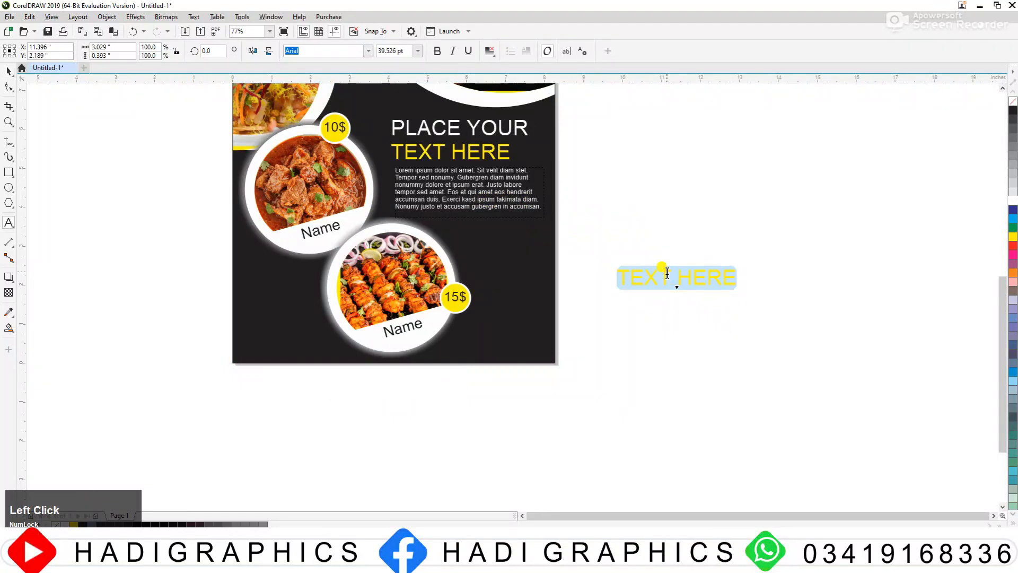
text(Contact US)
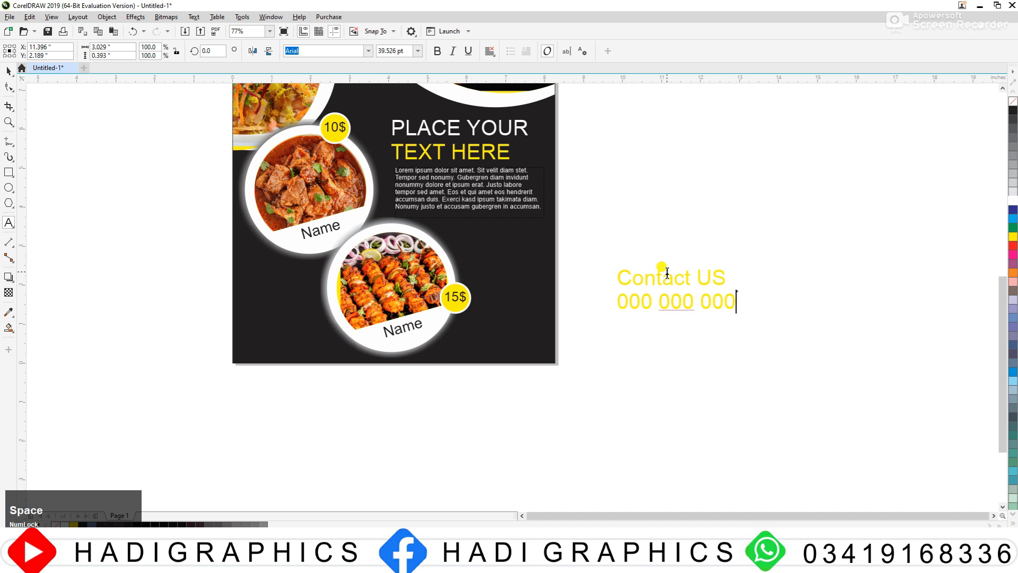
click(8, 71)
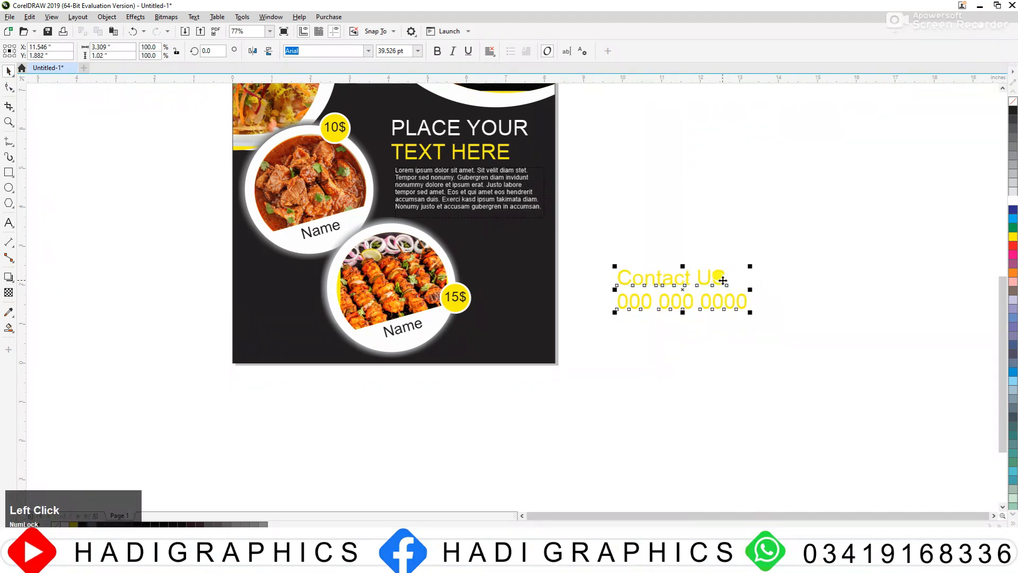
Step: Scale the contact text down to about 28 pt and place it in the page's lower right corner, beside the kebab frame
drag(748, 268, 757, 275)
drag(605, 317, 500, 334)
click(632, 326)
key(F2)
drag(325, 257, 687, 391)
click(600, 313)
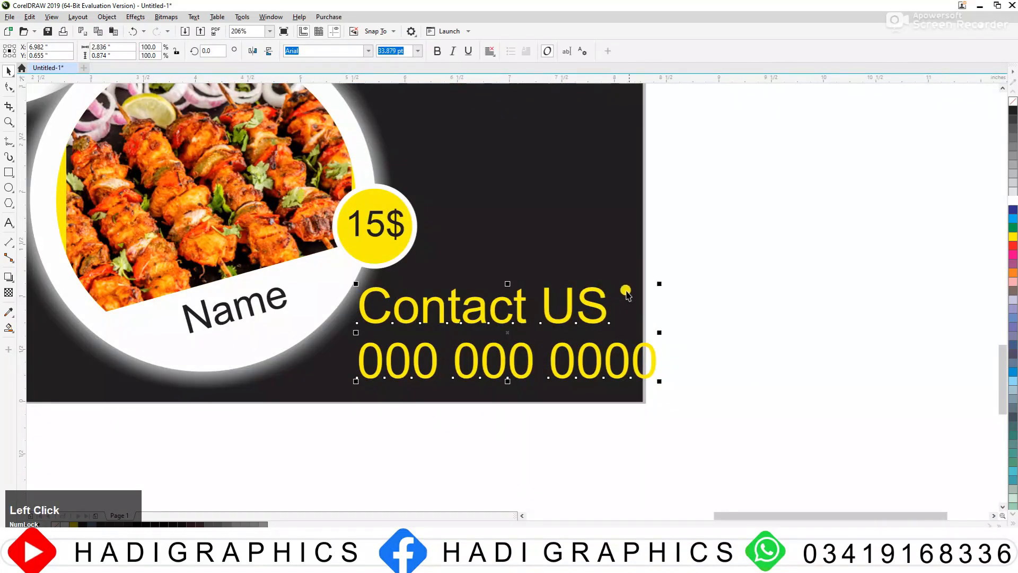
drag(658, 284, 607, 300)
Step: Select both dish frames with their names and badges, scale them down slightly and adjust their position together
key(F3)
key(F3)
key(F2)
mouse_move(326, 182)
mouse_down()
mouse_move(400, 251)
mouse_move(588, 365)
mouse_up()
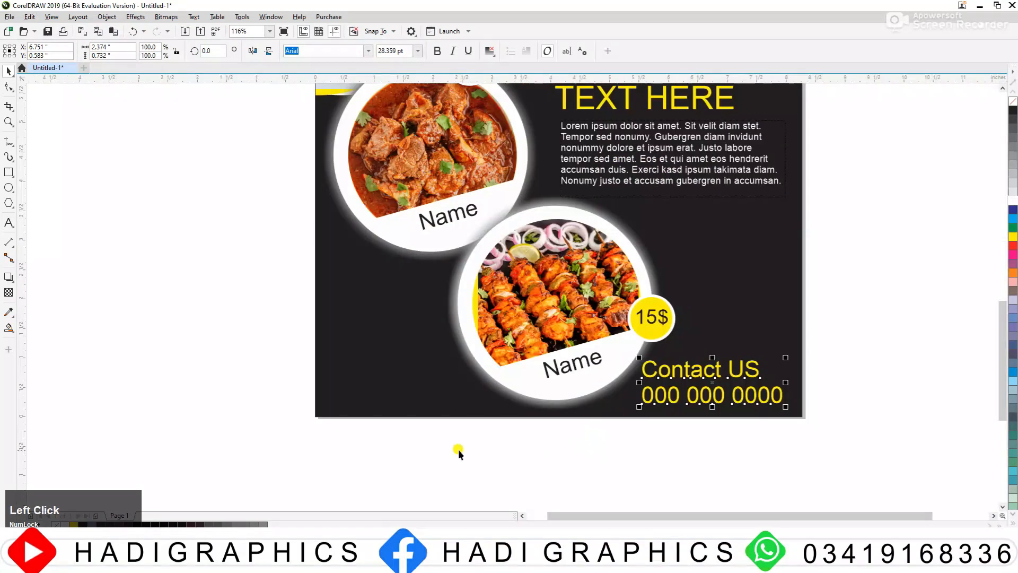
drag(710, 197, 712, 194)
key(F3)
key(F3)
key(F2)
drag(471, 122, 774, 374)
drag(294, 123, 310, 132)
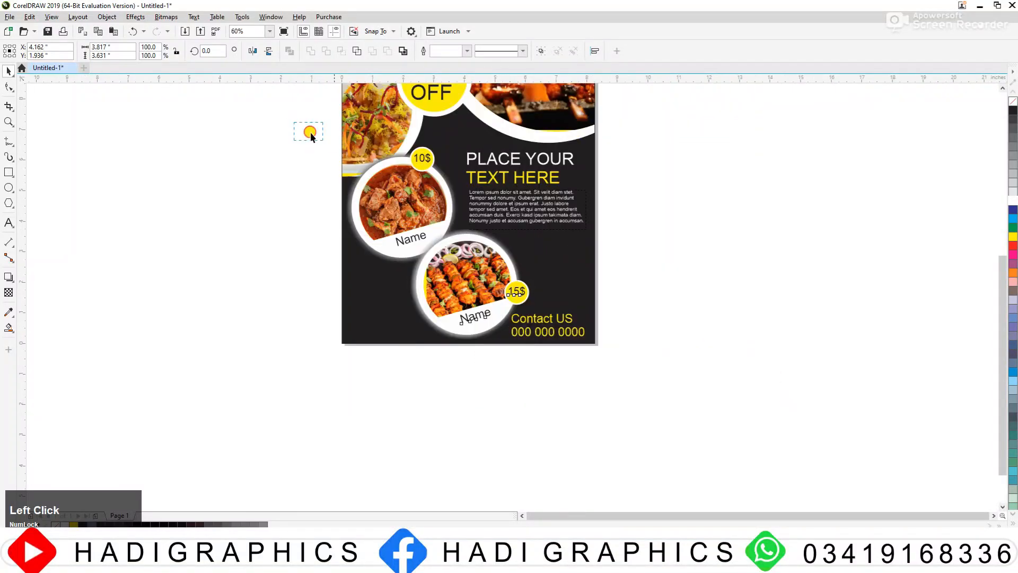
drag(529, 362, 478, 298)
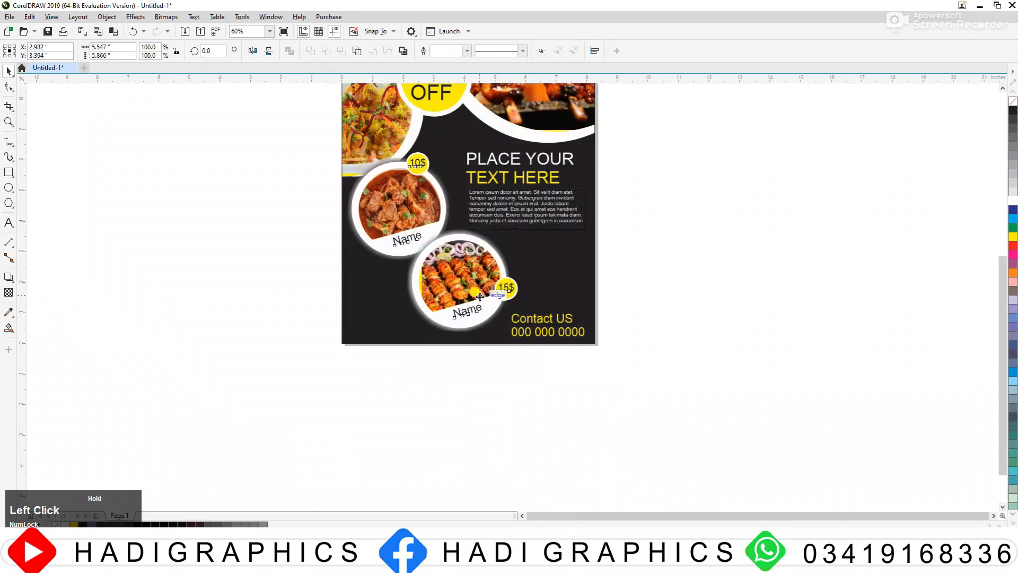
click(620, 261)
Step: Move the contact text slightly up from the bottom edge of the page
key(F2)
drag(434, 206, 708, 389)
drag(461, 345, 467, 313)
click(636, 304)
scroll(642, 302, down, 4)
Step: Duplicate the paragraph text frame directly to the right of the original
key(F2)
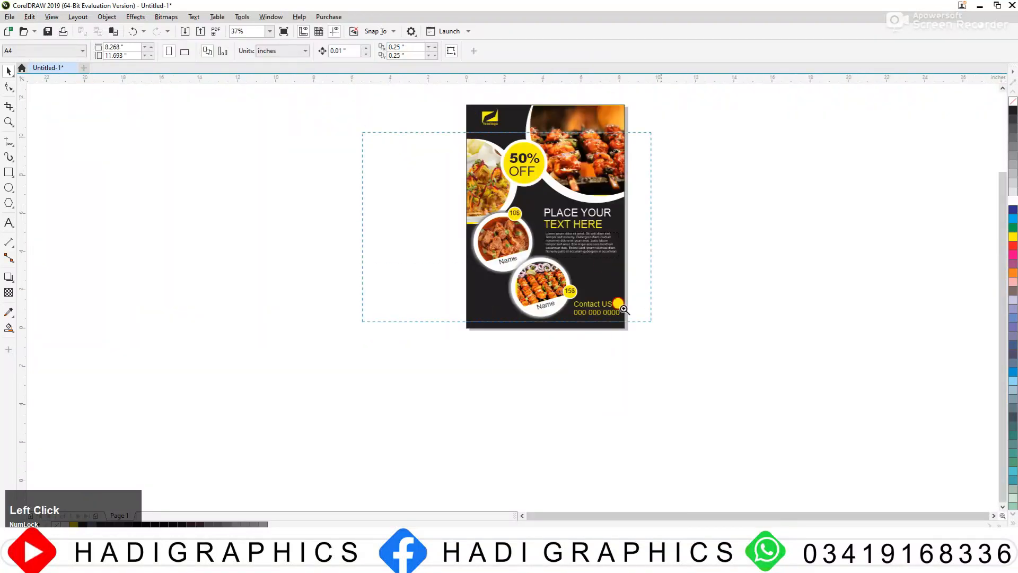
drag(623, 309, 816, 399)
click(345, 204)
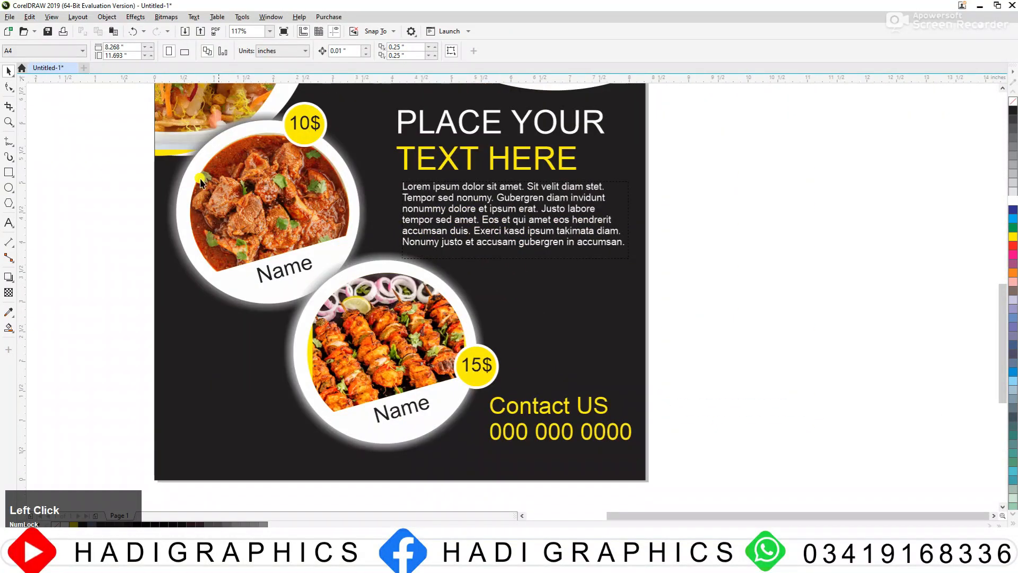
click(470, 197)
drag(464, 206, 694, 307)
right_click(693, 307)
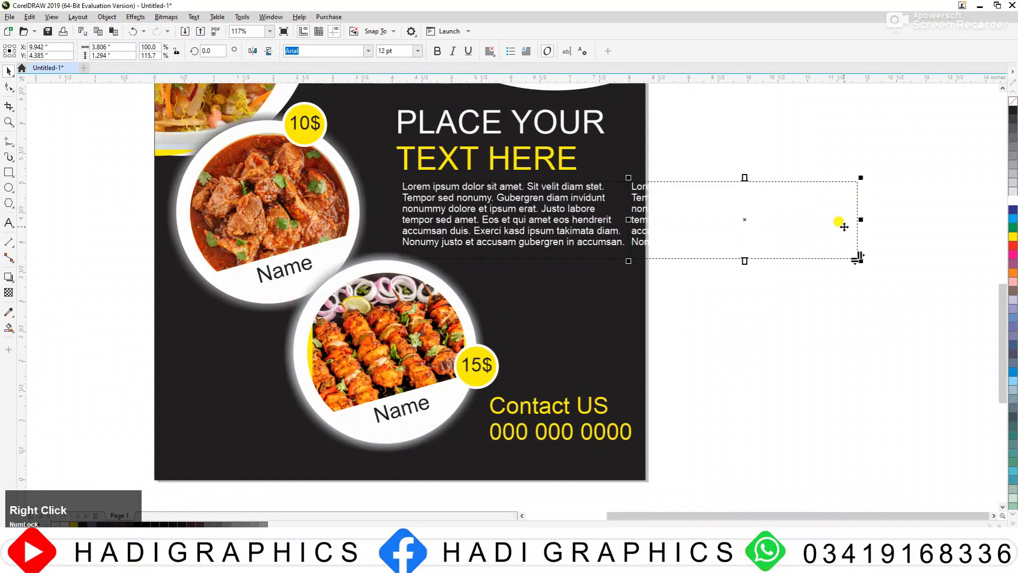
Step: Narrow the copied paragraph frame and place it between the original paragraph and the contact text
drag(865, 217, 793, 228)
drag(710, 196, 555, 266)
click(683, 254)
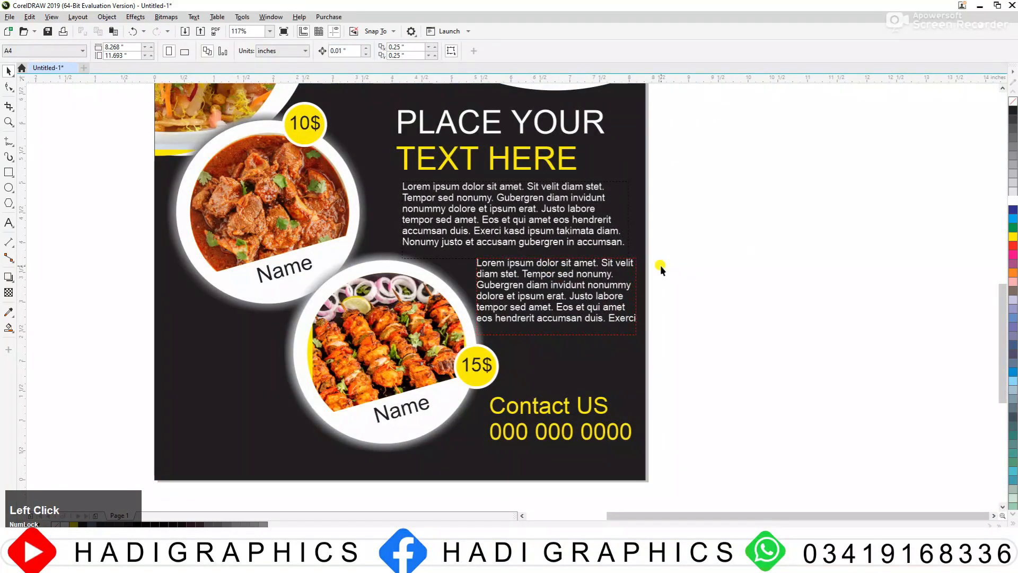
Step: Narrow the lower paragraph frame further and move it down and right, closer to the contact text
key(F3)
click(679, 361)
scroll(494, 316, up, 3)
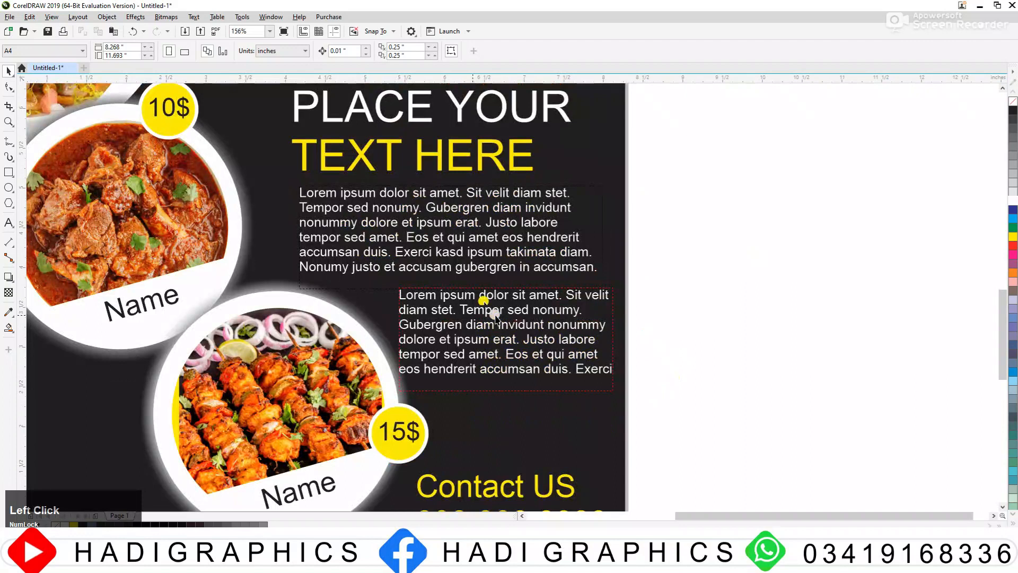
click(587, 309)
drag(613, 339, 565, 341)
drag(500, 329, 535, 369)
Step: Duplicate the yellow "TEXT HERE" heading line to just above the narrow lower paragraph
key(F3)
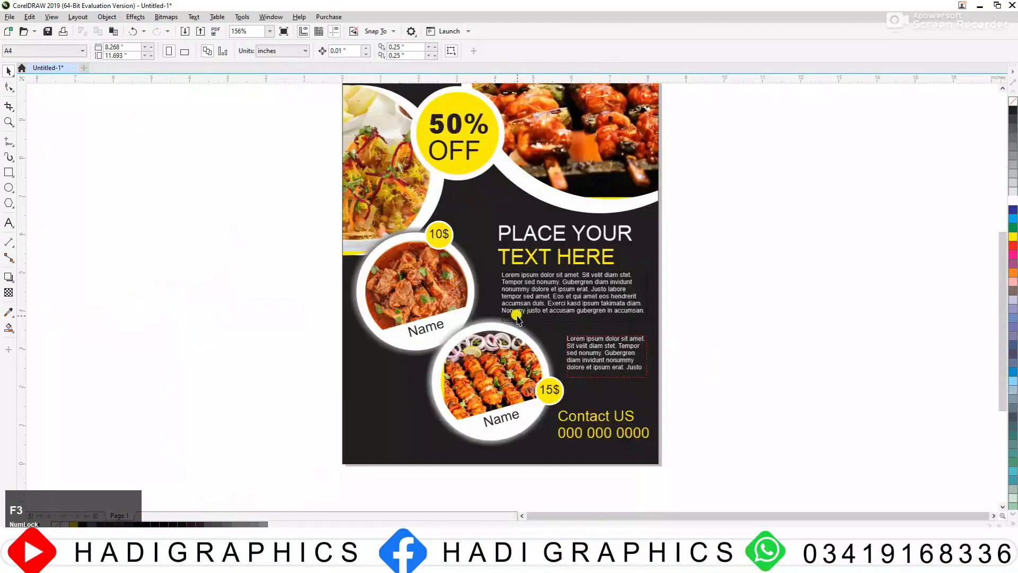
drag(719, 413, 719, 414)
click(562, 227)
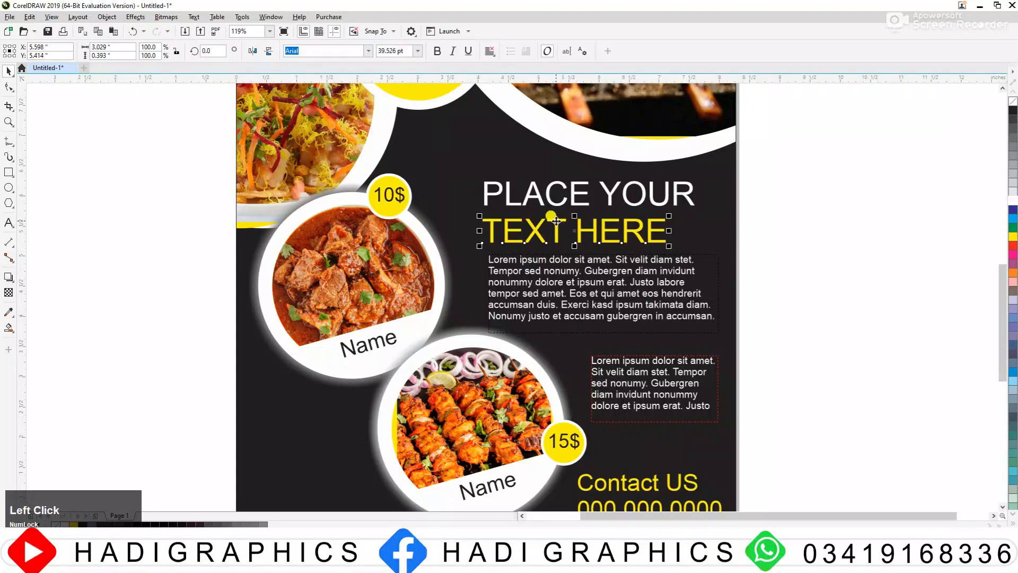
drag(553, 220, 596, 318)
right_click(596, 319)
Step: Scale the copied "TEXT HERE" line down to about 27.6 pt and position it as a subheading above the narrow paragraph
key(F2)
drag(434, 269, 848, 415)
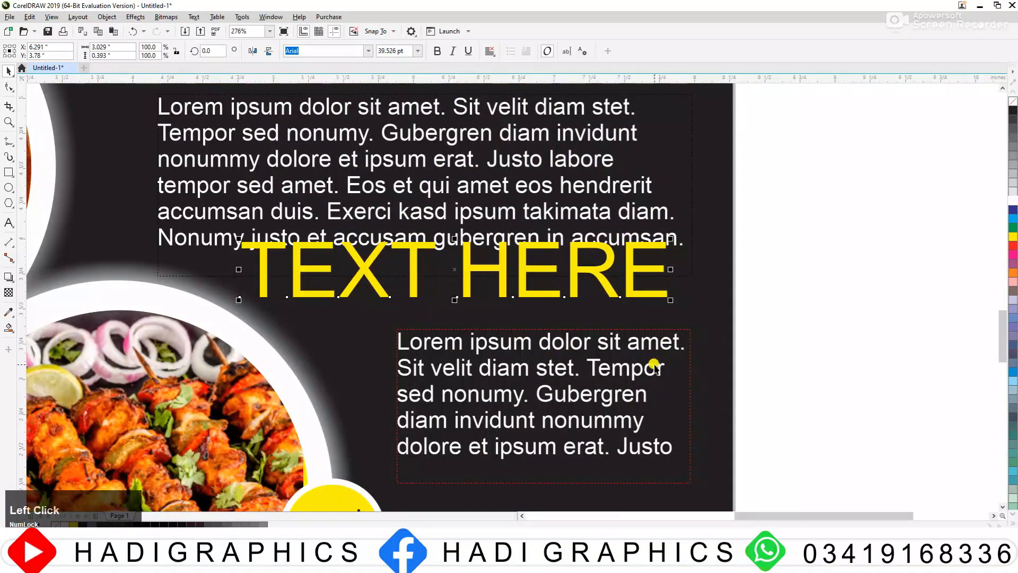
drag(611, 347, 623, 379)
key(F3)
key(F3)
key(F2)
drag(457, 306, 775, 472)
drag(401, 245, 401, 263)
drag(367, 133, 400, 173)
drag(509, 149, 504, 161)
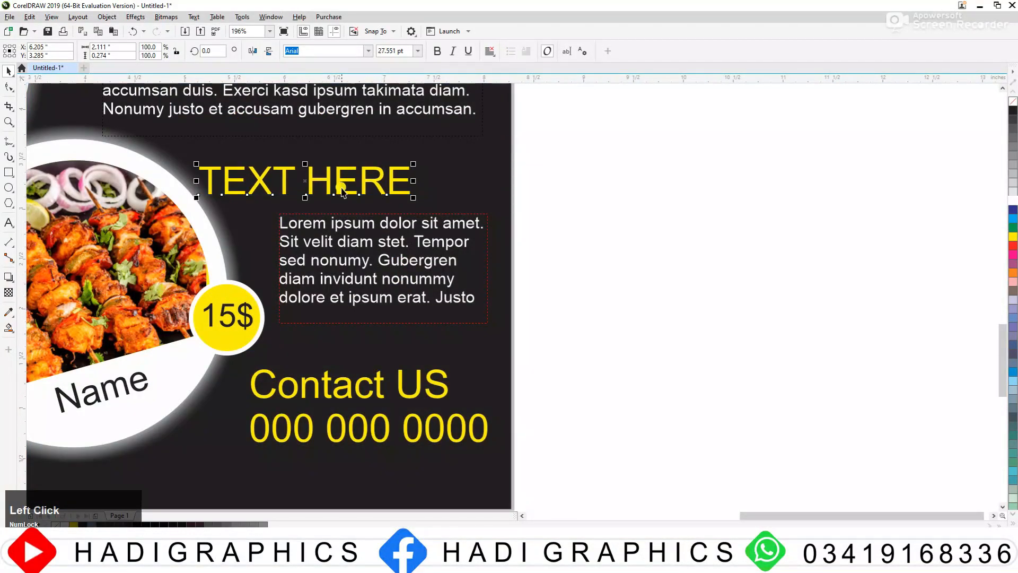
drag(343, 185, 406, 187)
Step: Move the contact text slightly down to widen the gap below the narrow paragraph
key(F3)
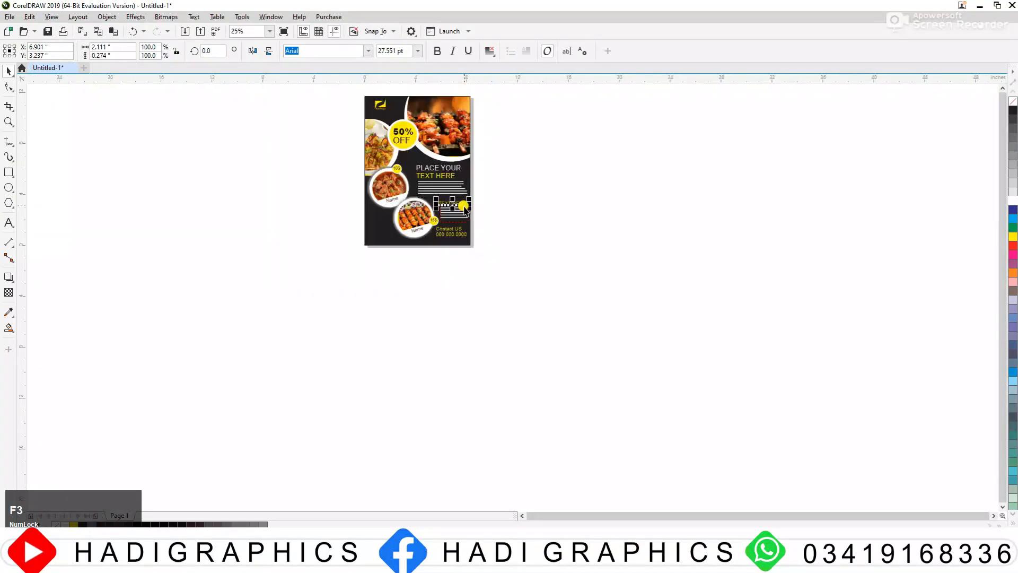
drag(525, 98, 528, 99)
key(F2)
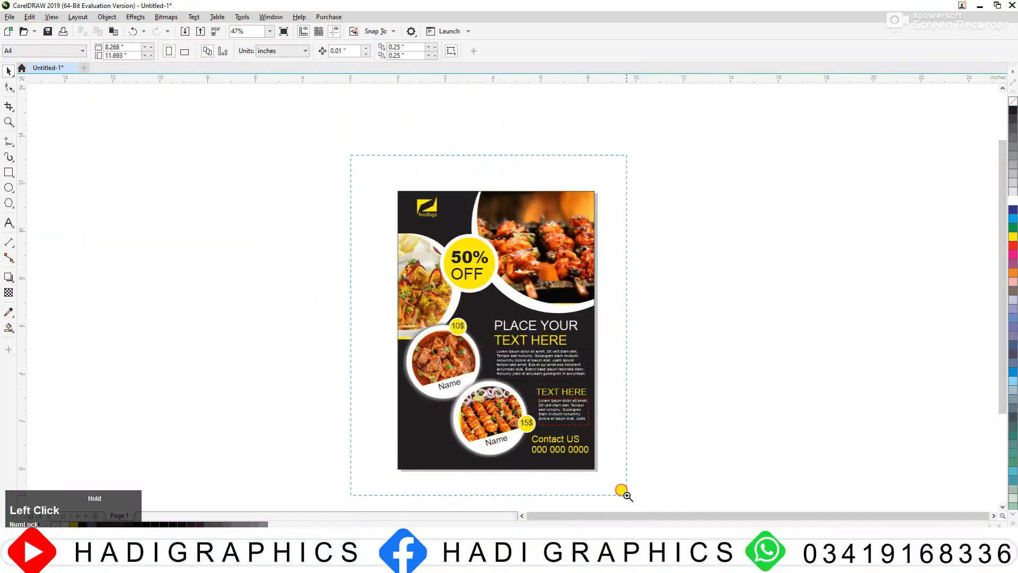
drag(627, 495, 627, 496)
key(F2)
drag(537, 381, 671, 482)
drag(528, 343, 530, 361)
key(F3)
key(F3)
key(F2)
drag(330, 351, 671, 80)
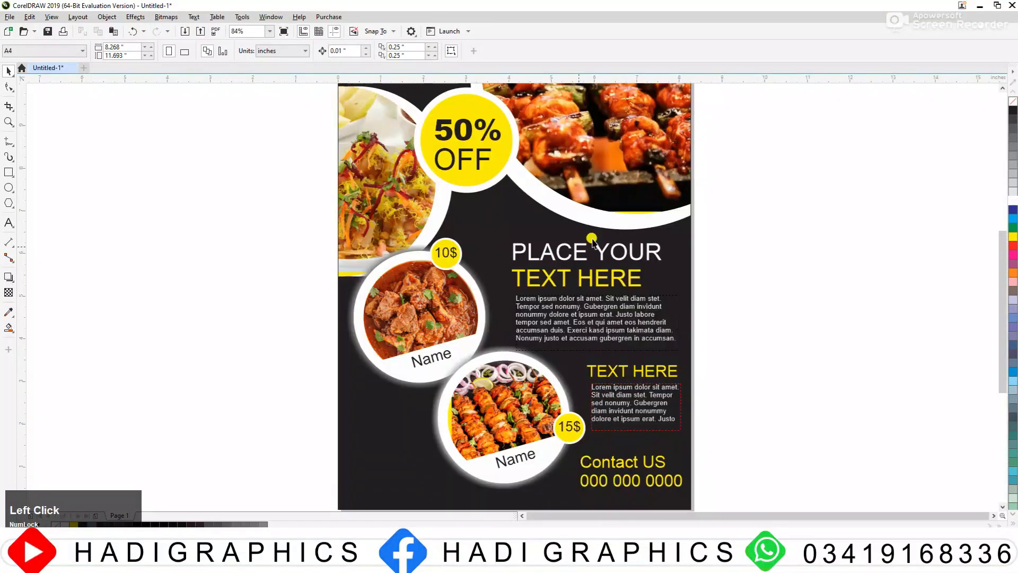
key(F4)
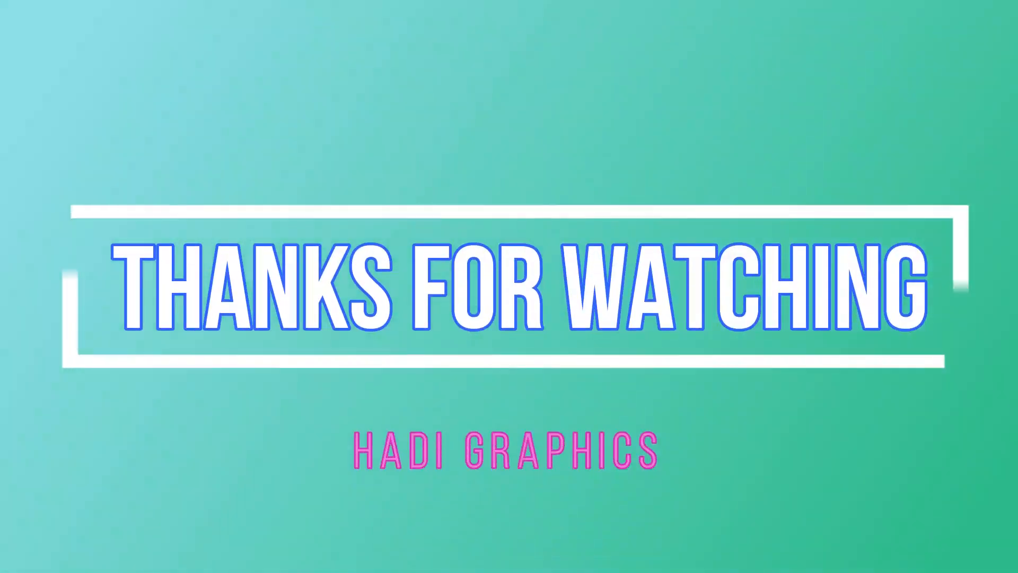